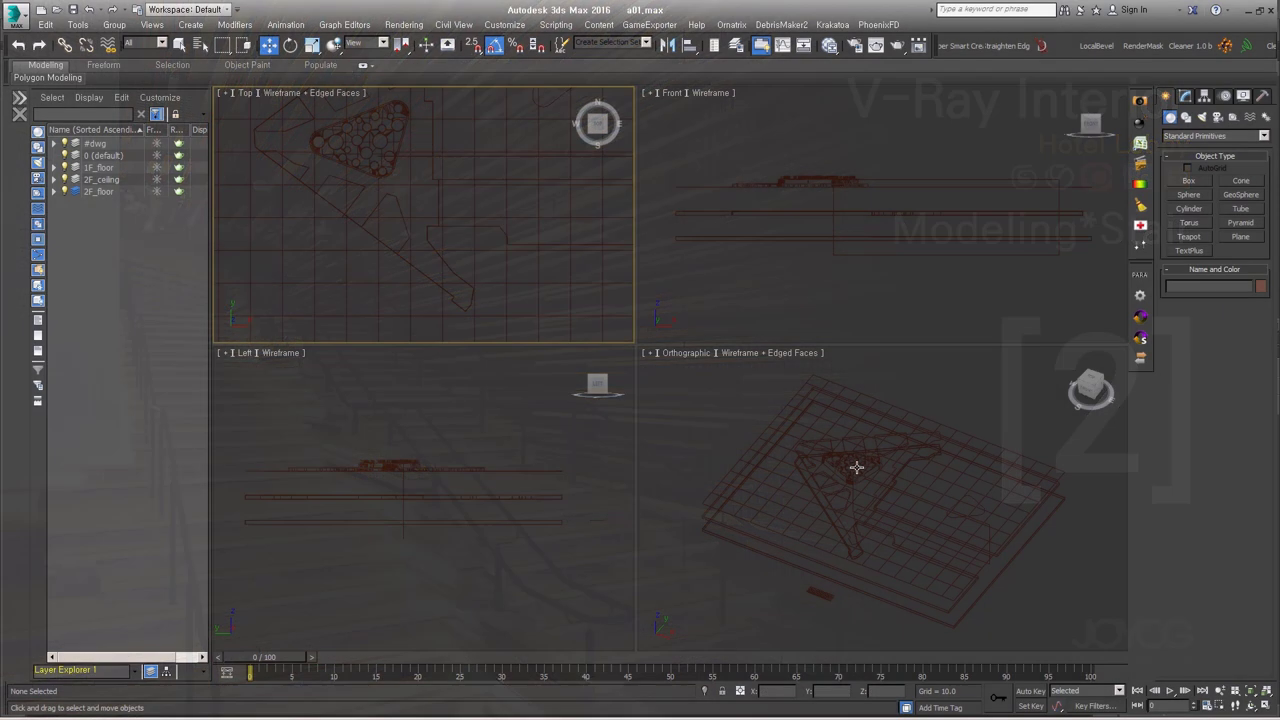
- Orbit and zoom around the 2F_ceiling001 rings to inspect its vertices and open borders
middle_click_drag(430, 220, 480, 280, "alt")
scroll(480, 280, "up", 3)
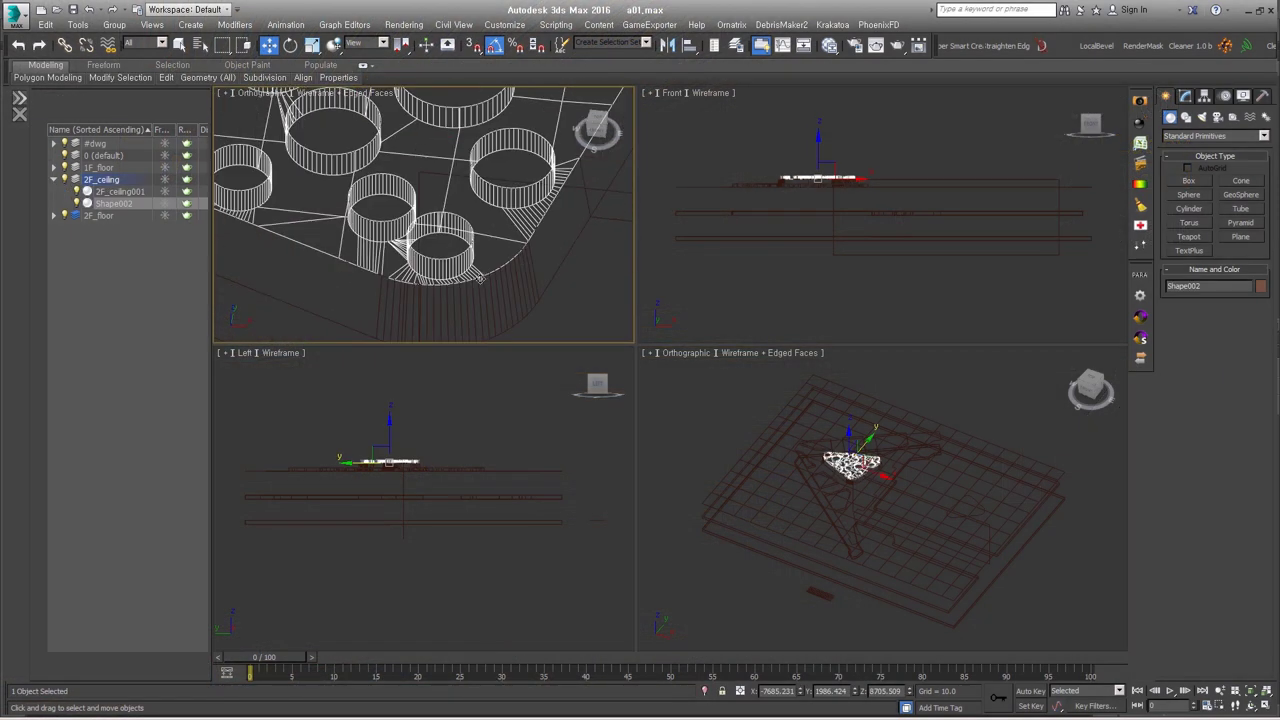
key("1")
scroll(480, 280, "up", 3)
scroll(500, 306, "down", 4)
mouse_move(400, 289)
middle_mouse_down("alt")
mouse_move(381, 286)
mouse_move(444, 300)
middle_mouse_up("alt")
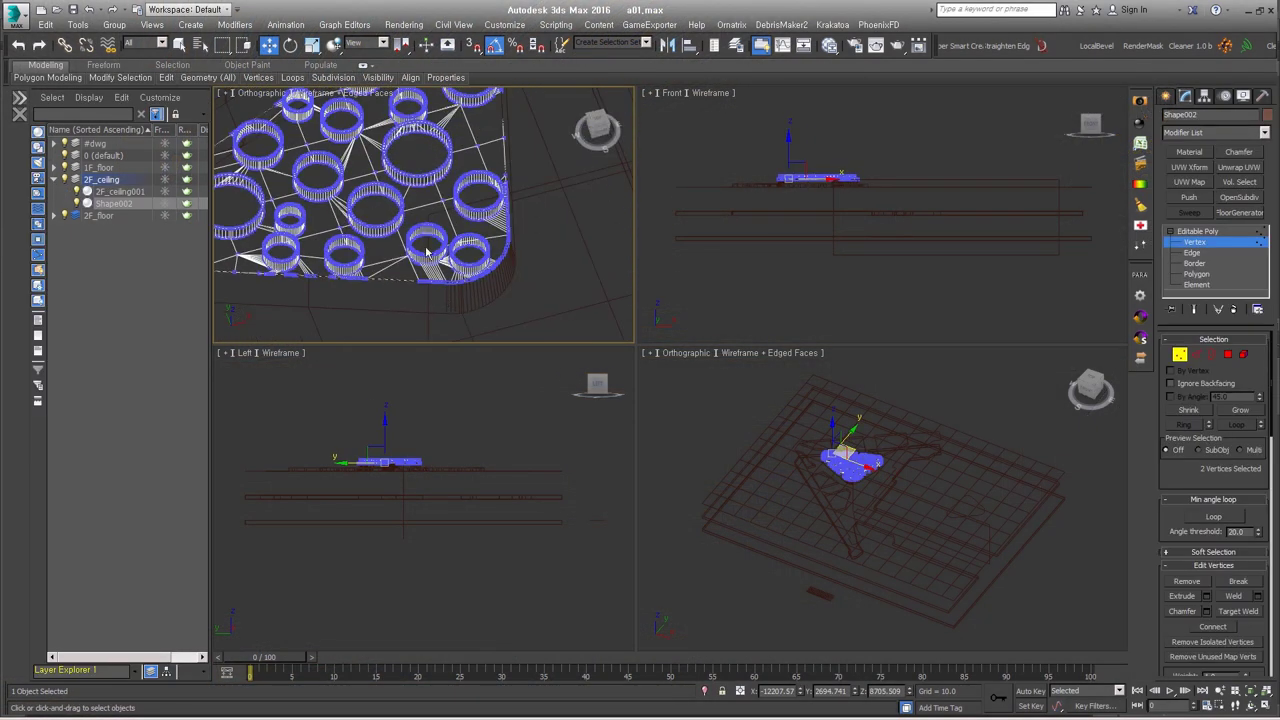
middle_click_drag(427, 253, 466, 268)
middle_click_drag(545, 330, 524, 257, "alt")
key("ctrl+z")
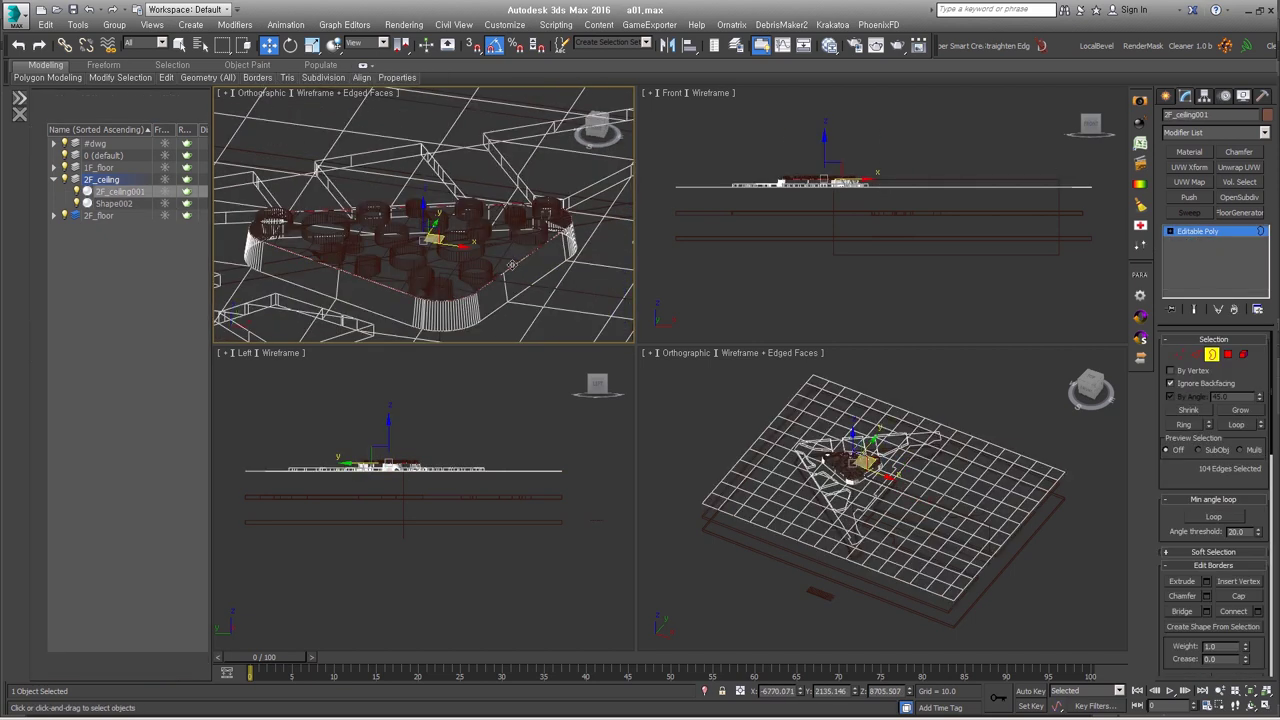
key("ctrl+z")
scroll(481, 281, "up", 3)
scroll(520, 290, "up", 2)
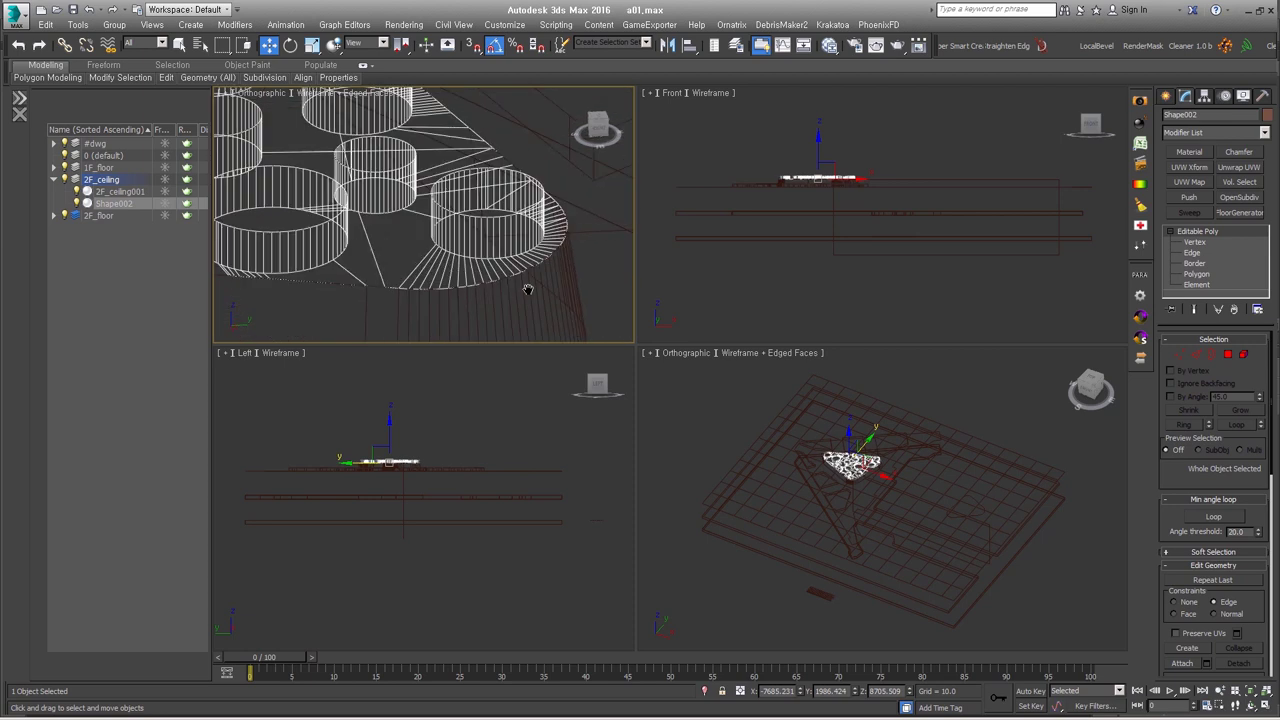
scroll(477, 308, "down", 3)
- Shift-move the ceiling's flat slab polygons and clone them to a new object, Object001
left_click(477, 308)
key("4")
mouse_move(477, 308)
middle_mouse_down("alt")
mouse_move(395, 240)
mouse_move(438, 300)
middle_mouse_up("alt")
left_click_drag(438, 310, 438, 295, "shift")
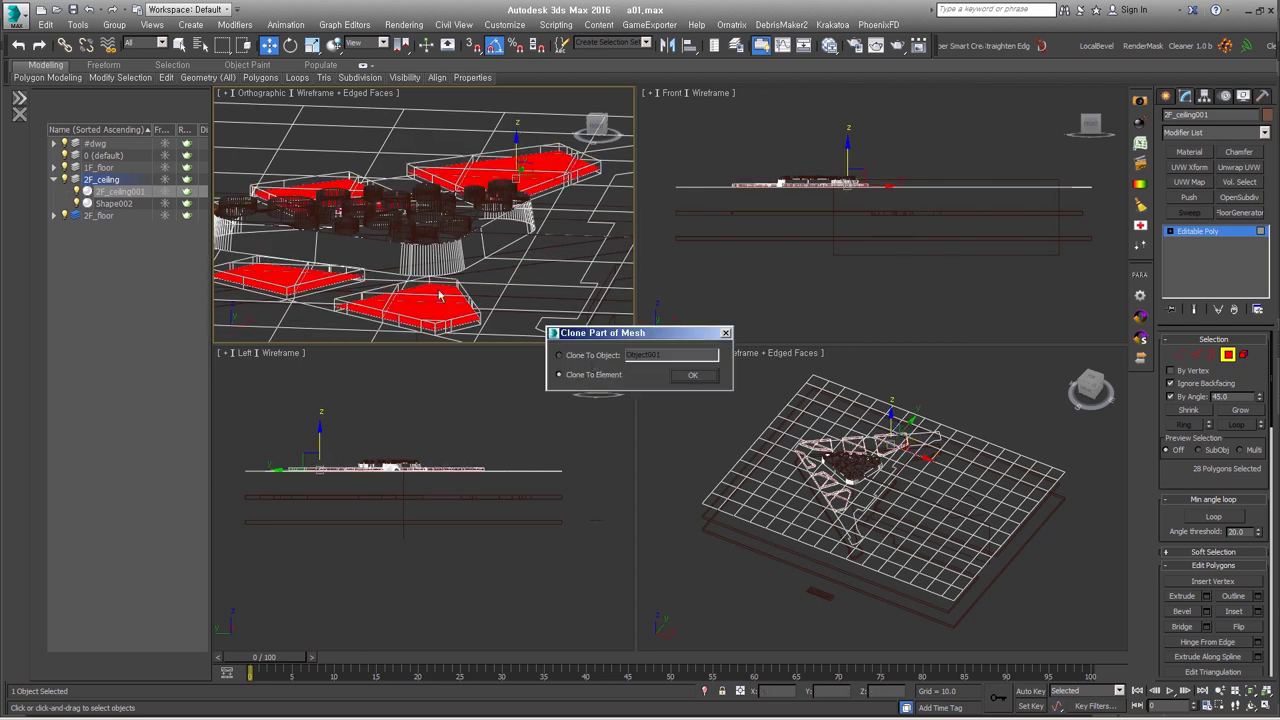
left_click(594, 356)
key("Return")
key("t")
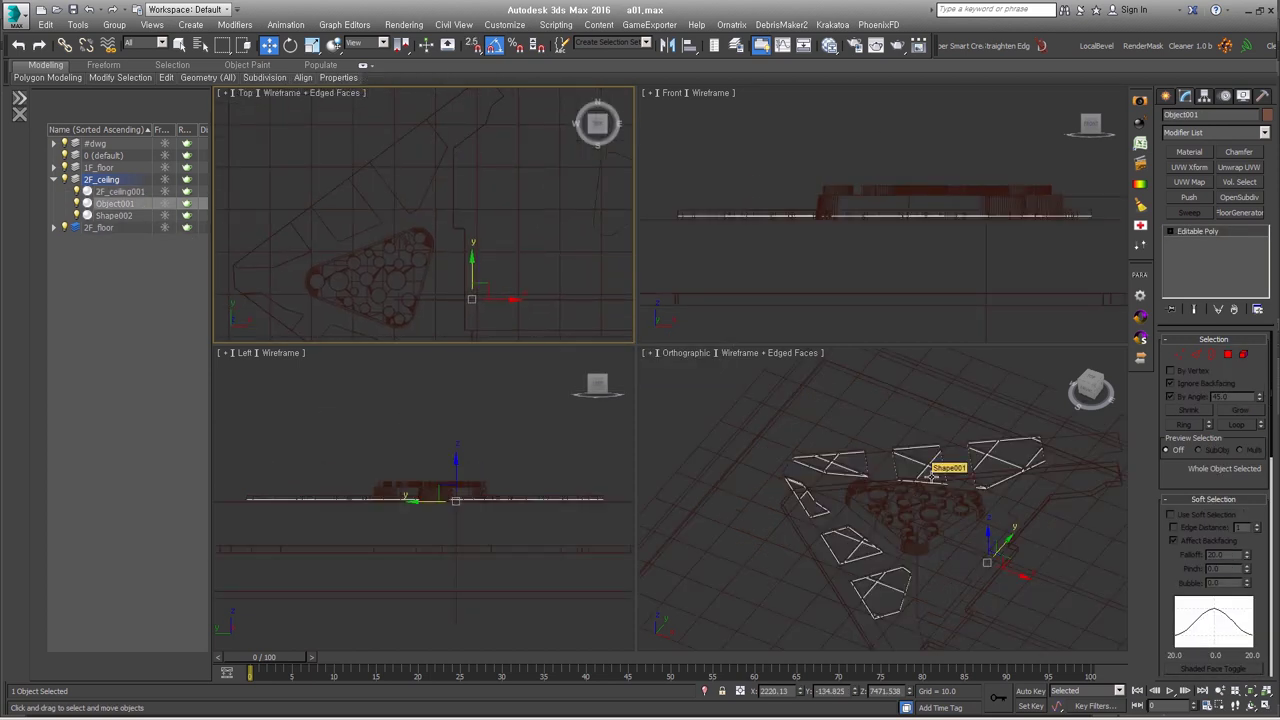
- Move the copied Object001 slab pieces into place
scroll(931, 476, "down", 2)
middle_click_drag(931, 476, 822, 460)
middle_click_drag(952, 385, 978, 383)
scroll(806, 529, "up", 2)
middle_click_drag(806, 529, 856, 511)
left_click_drag(973, 463, 888, 494)
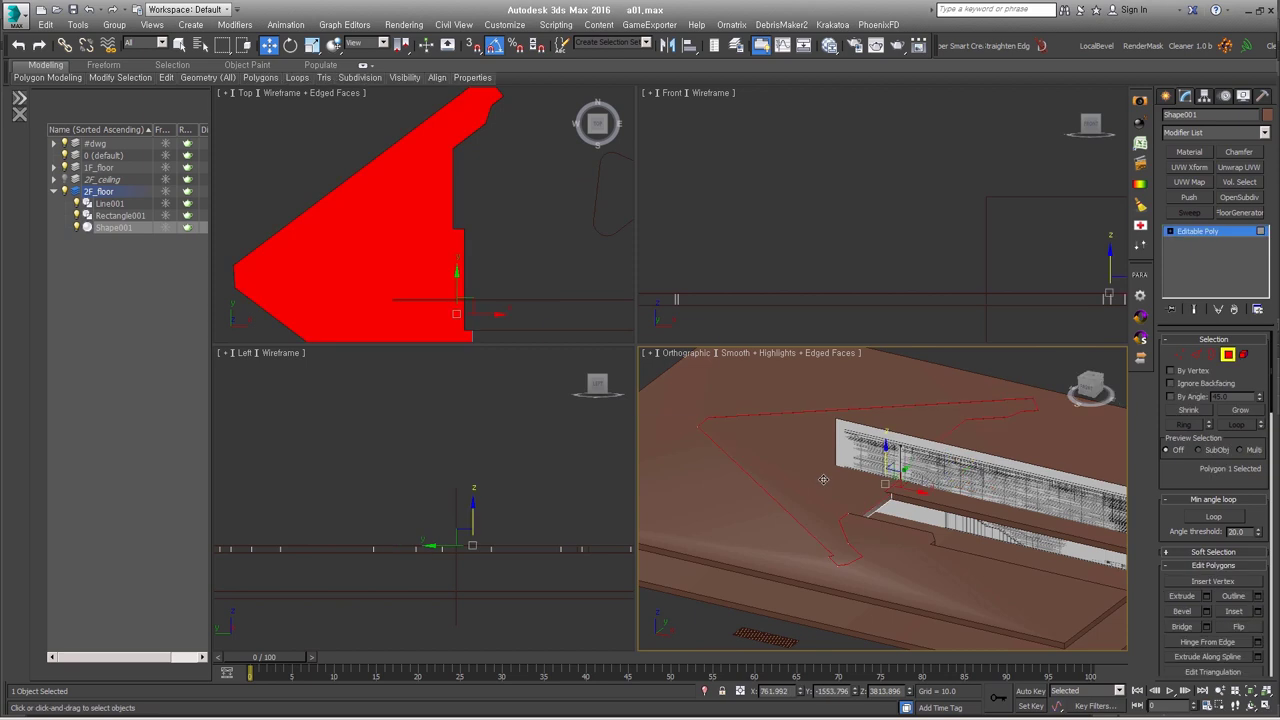
- Detach the floor polygon as a new object named 2F_floor
type("2F_floor")
key("Return")
left_click(815, 553)
middle_click_drag(872, 551, 846, 549)
scroll(847, 549, "down", 4)
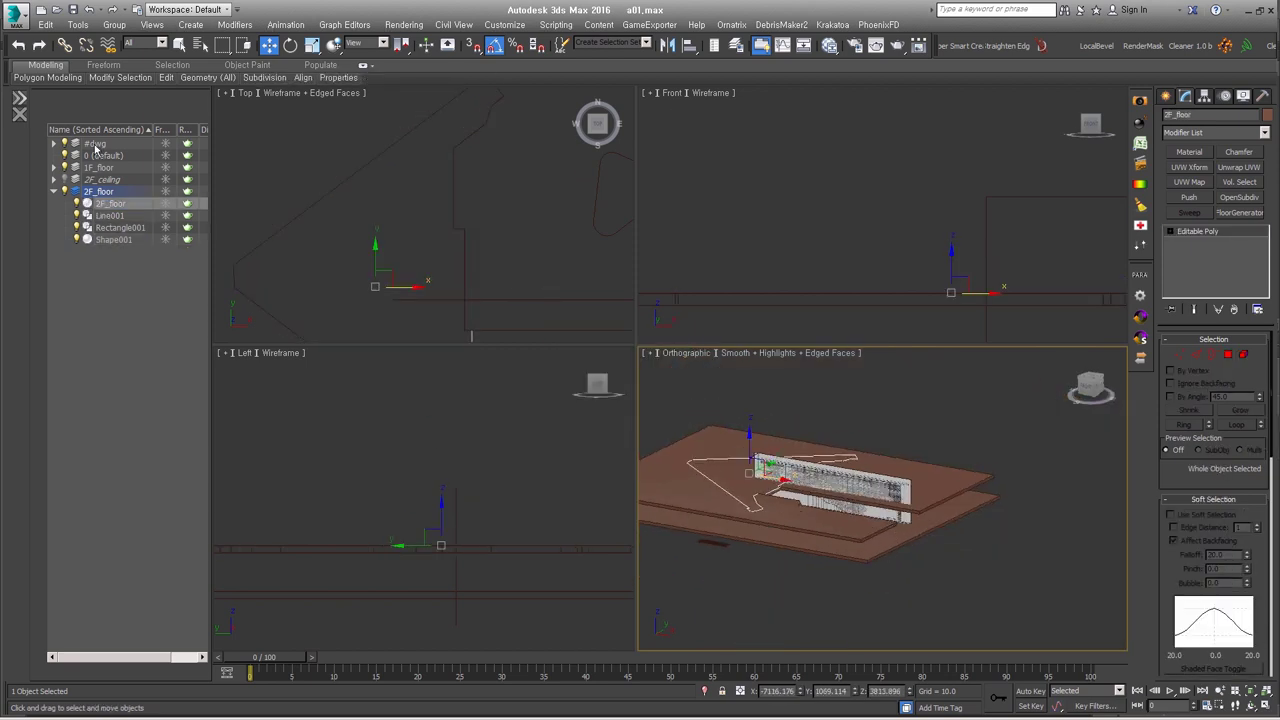
- Isolate the 2F_floor slab and zoom in on it in top plan view
key("alt+q")
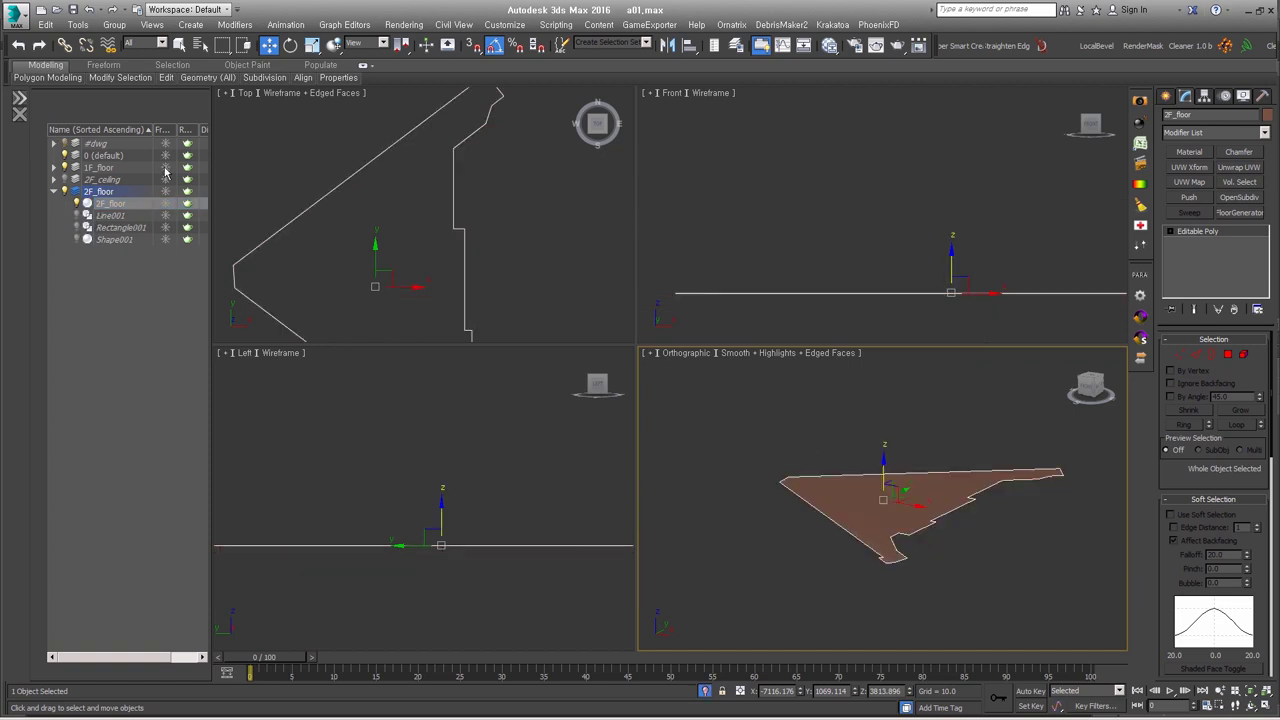
key("t")
scroll(941, 592, "up", 2)
scroll(940, 591, "up", 1)
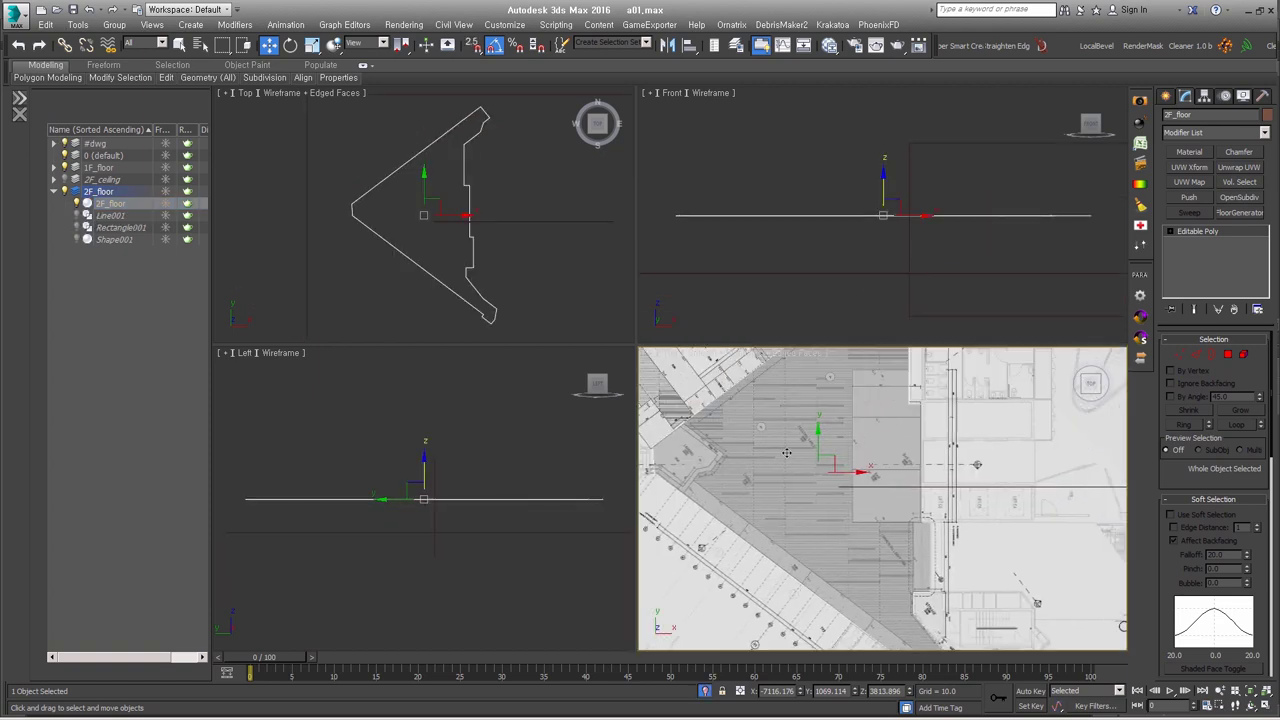
scroll(930, 590, "up", 1)
scroll(922, 590, "up", 1)
scroll(922, 590, "up", 1)
- QuickSlice the slab along its long diagonal edge with vertex snapping on
key("ctrl+shift+q")
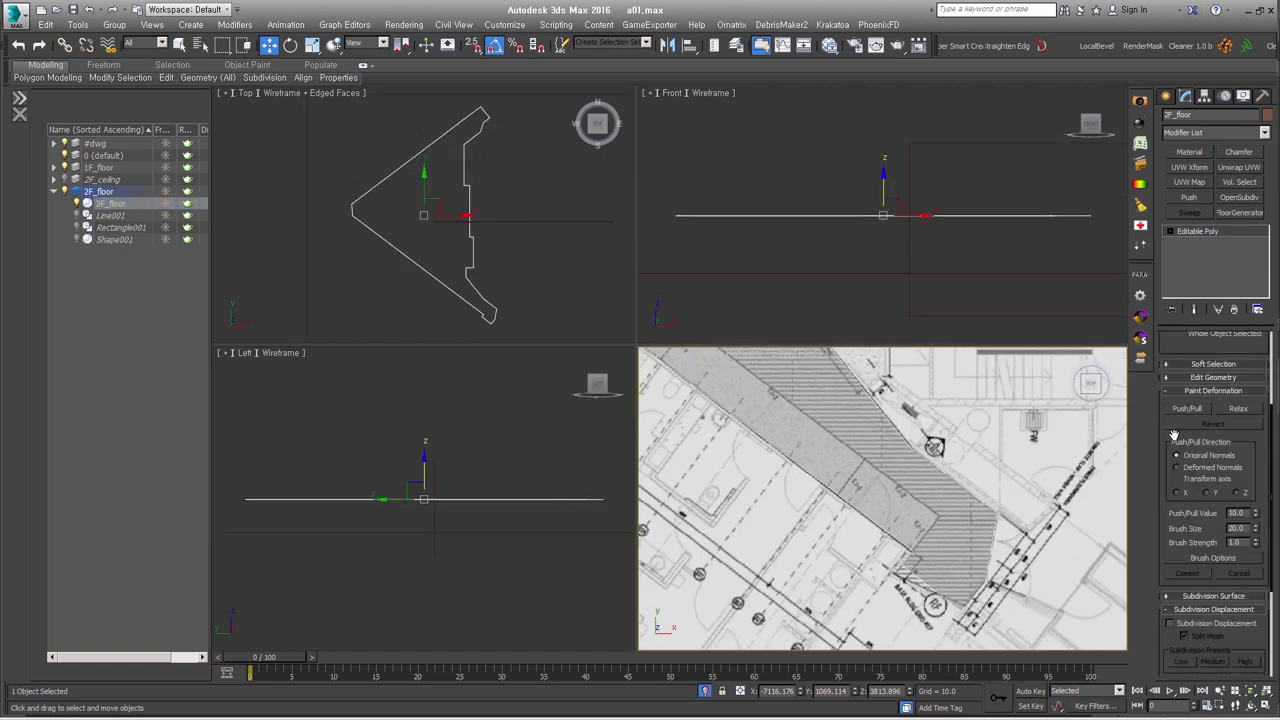
key("s")
left_click(910, 531)
scroll(846, 434, "down", 2)
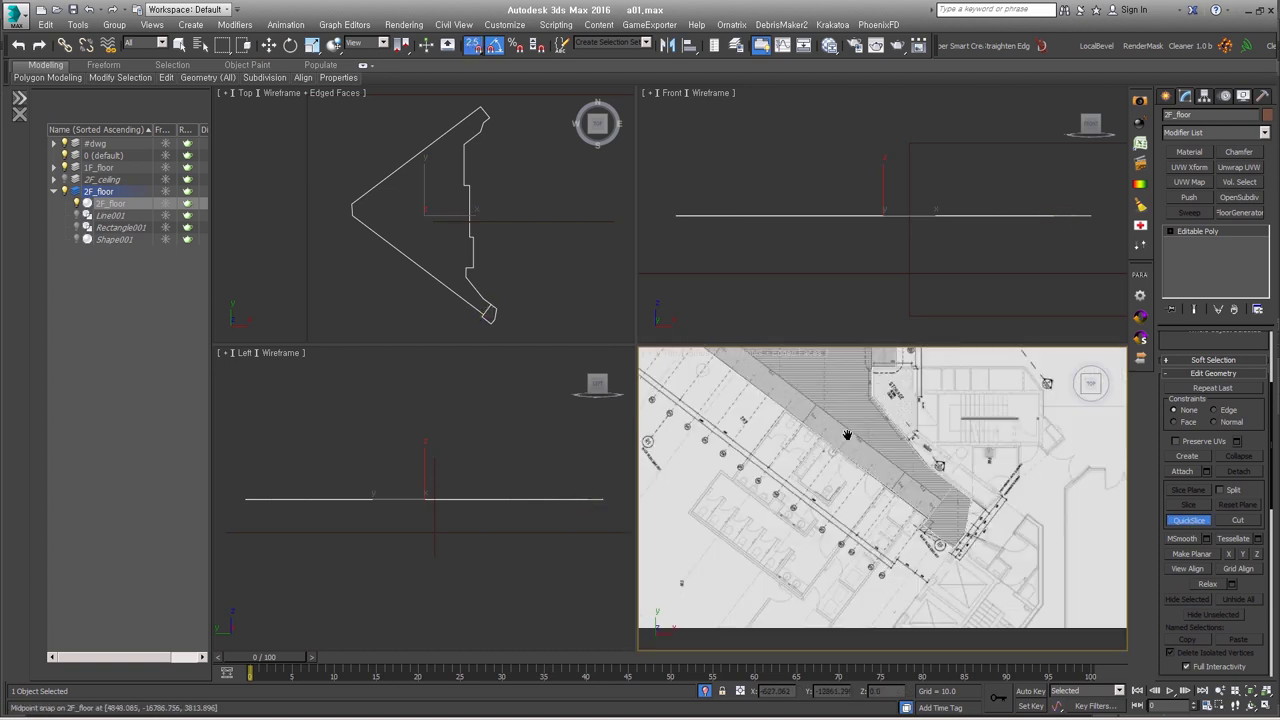
scroll(846, 450, "up", 2)
middle_click_drag(846, 450, 863, 541)
scroll(857, 449, "down", 3)
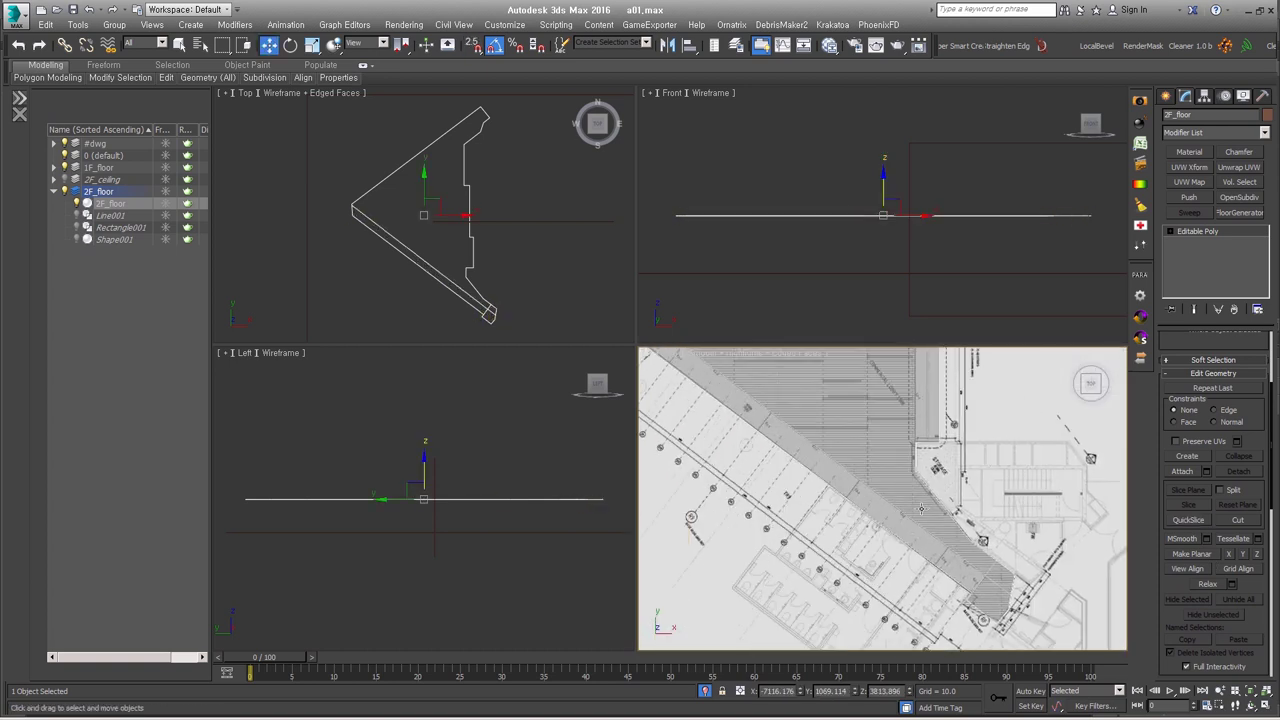
scroll(857, 449, "down", 2)
left_click(1171, 234)
- Detach the diagonal strip as a clone named Object002
key("4")
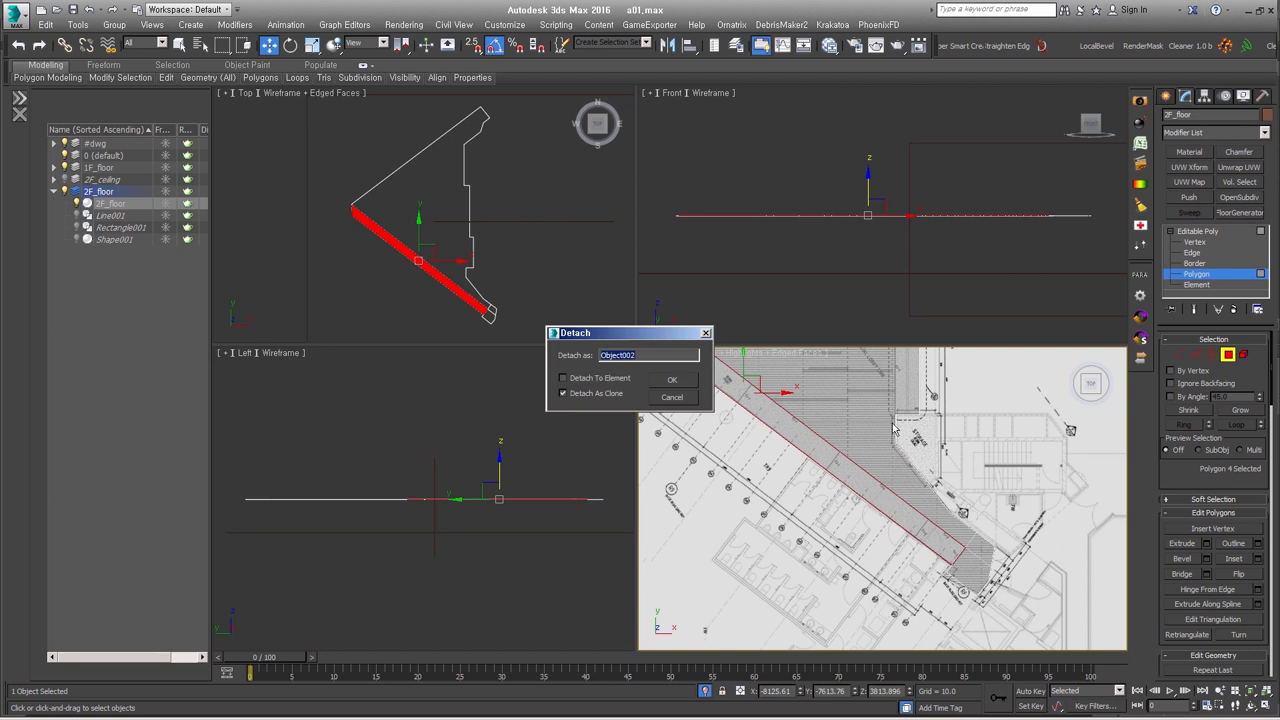
key("Return")
scroll(922, 567, "up", 3)
key("4")
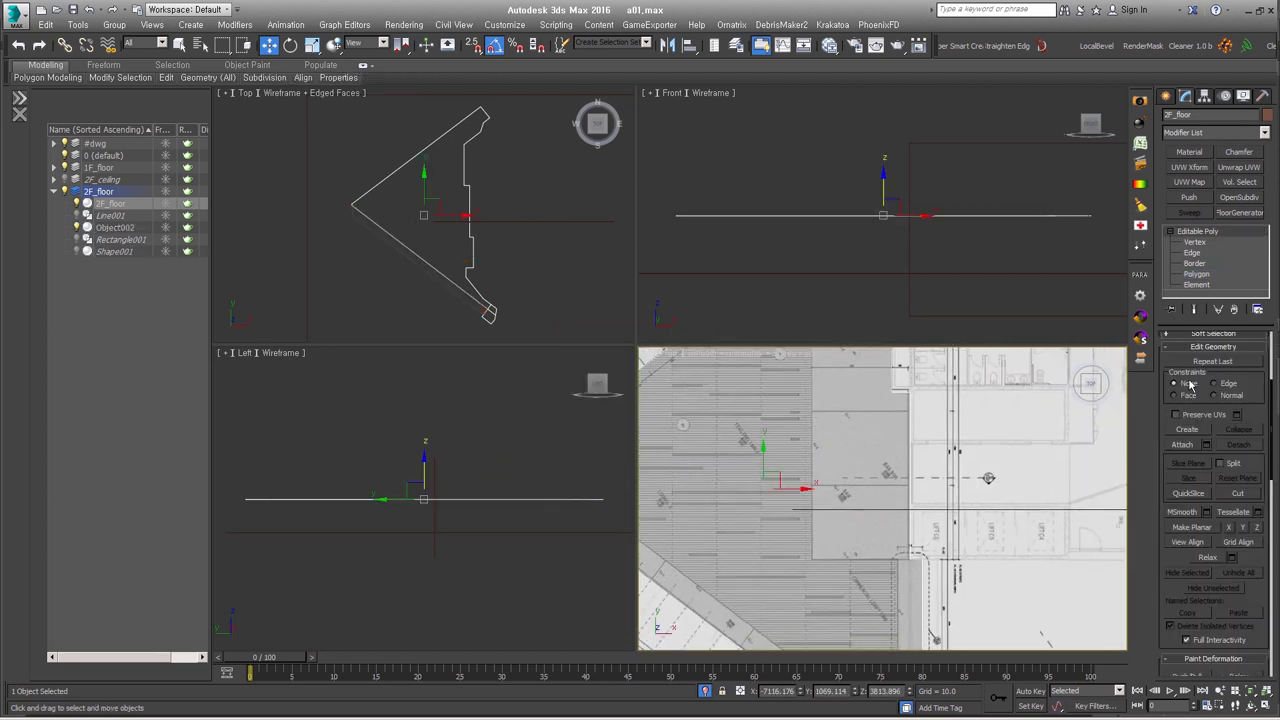
- Draw a rectangle outline over the plan near the toilet area
key("ctrl+shift+q")
middle_click_drag(922, 567, 915, 457)
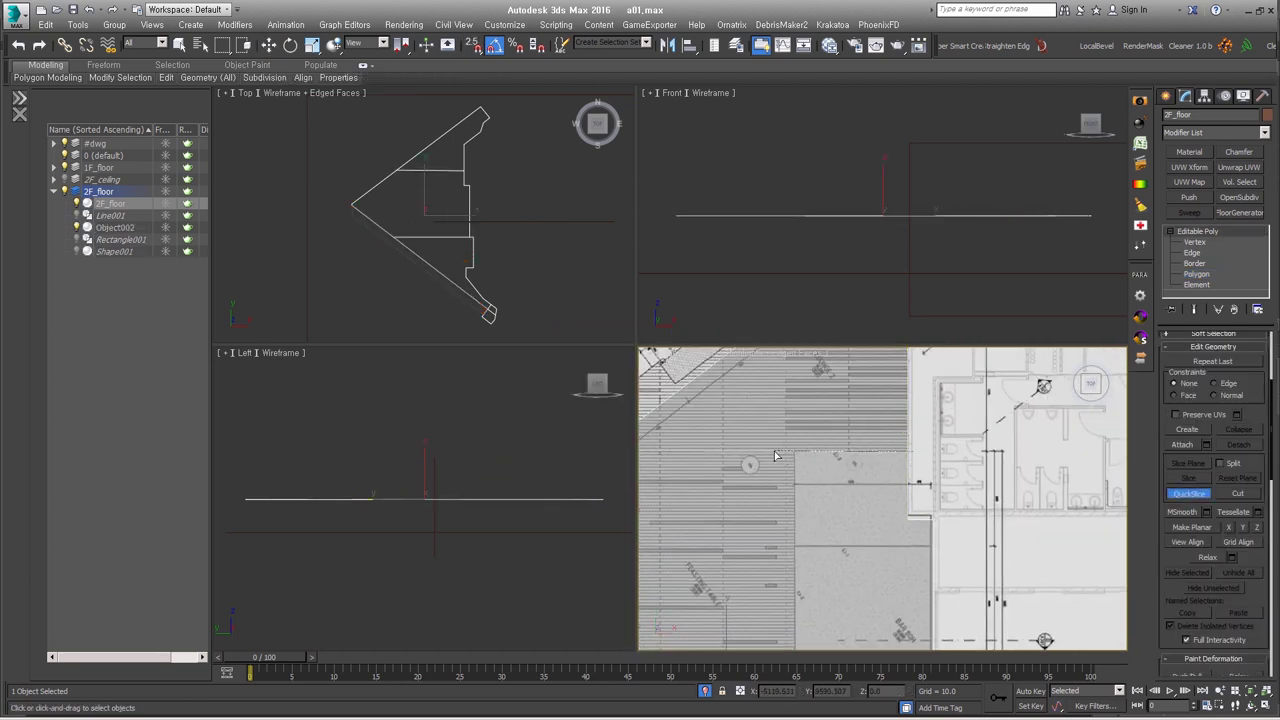
scroll(775, 456, "up", 2)
left_click_drag(680, 442, 752, 548)
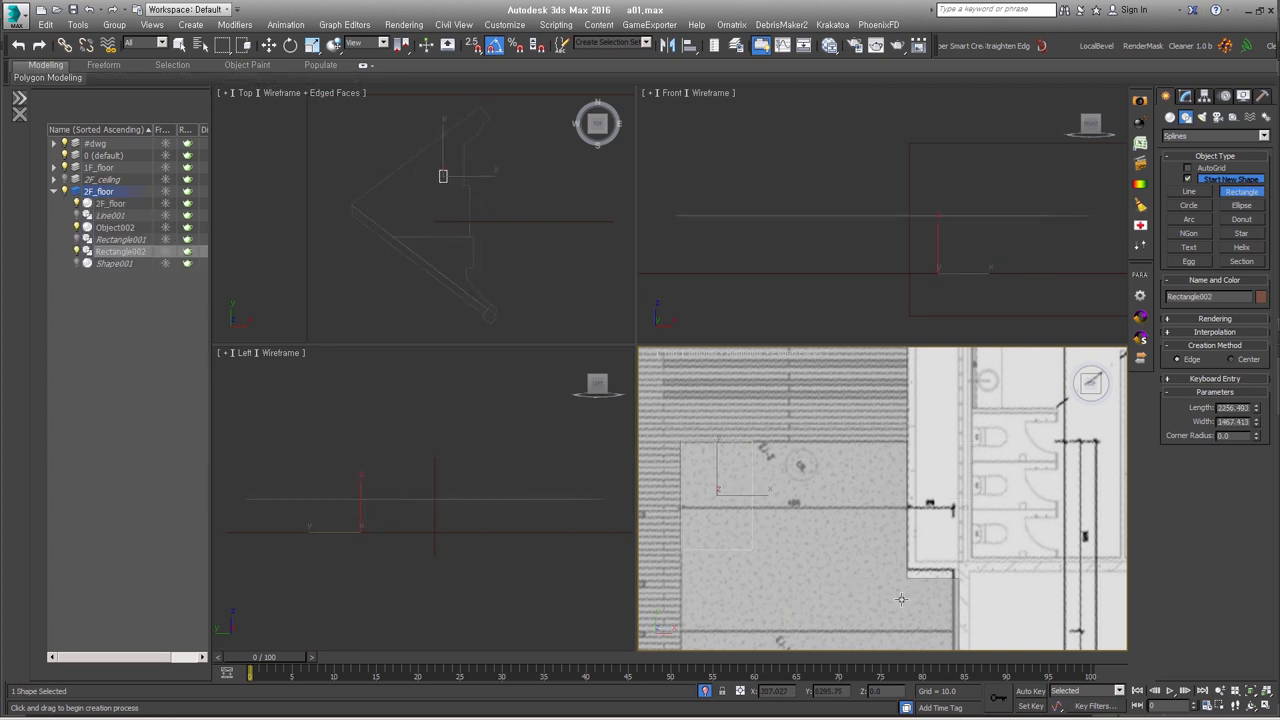
- Reselect 2F_floor and pick a floor polygon near the STORAGE area
left_click(757, 450)
scroll(790, 574, "down", 2)
key("4")
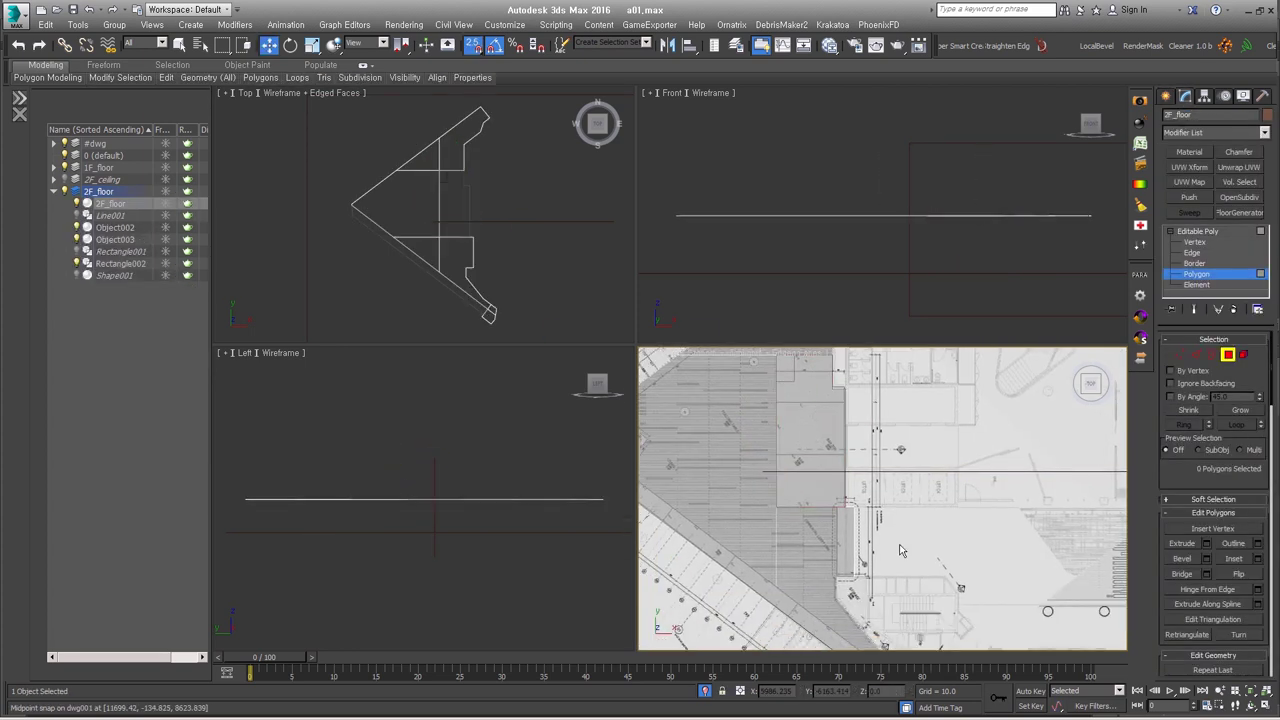
middle_click_drag(894, 449, 786, 528)
scroll(757, 560, "up", 2)
scroll(759, 388, "up", 2)
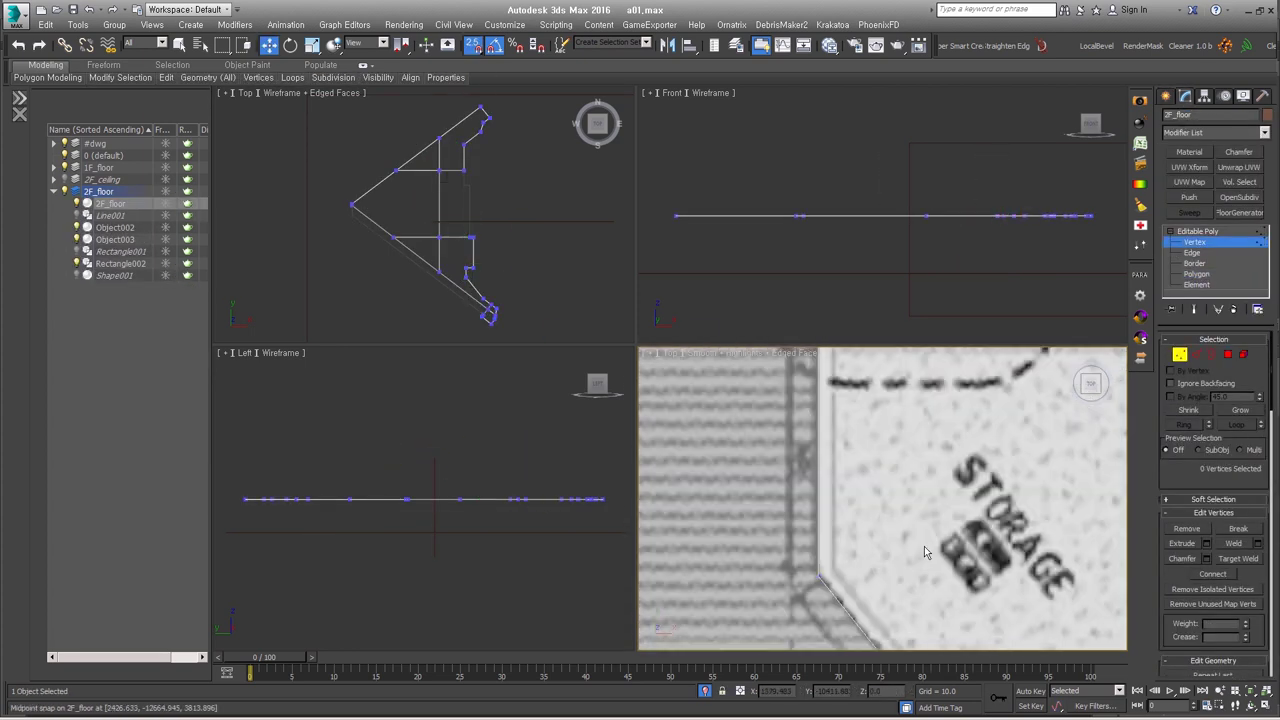
scroll(759, 388, "down", 5)
left_click(1196, 274)
left_click(1196, 274)
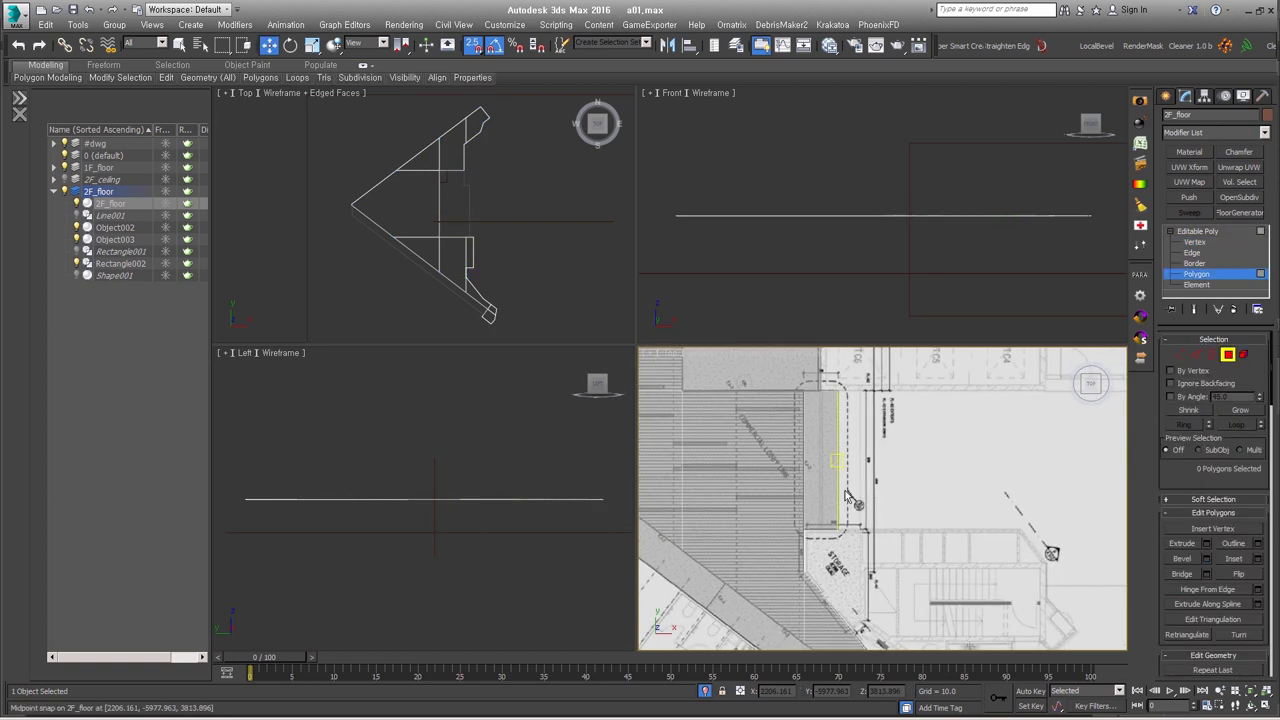
- QuickSlice across the 2F_floor slab beside STORAGE
scroll(795, 507, "up", 3)
scroll(795, 507, "down", 3)
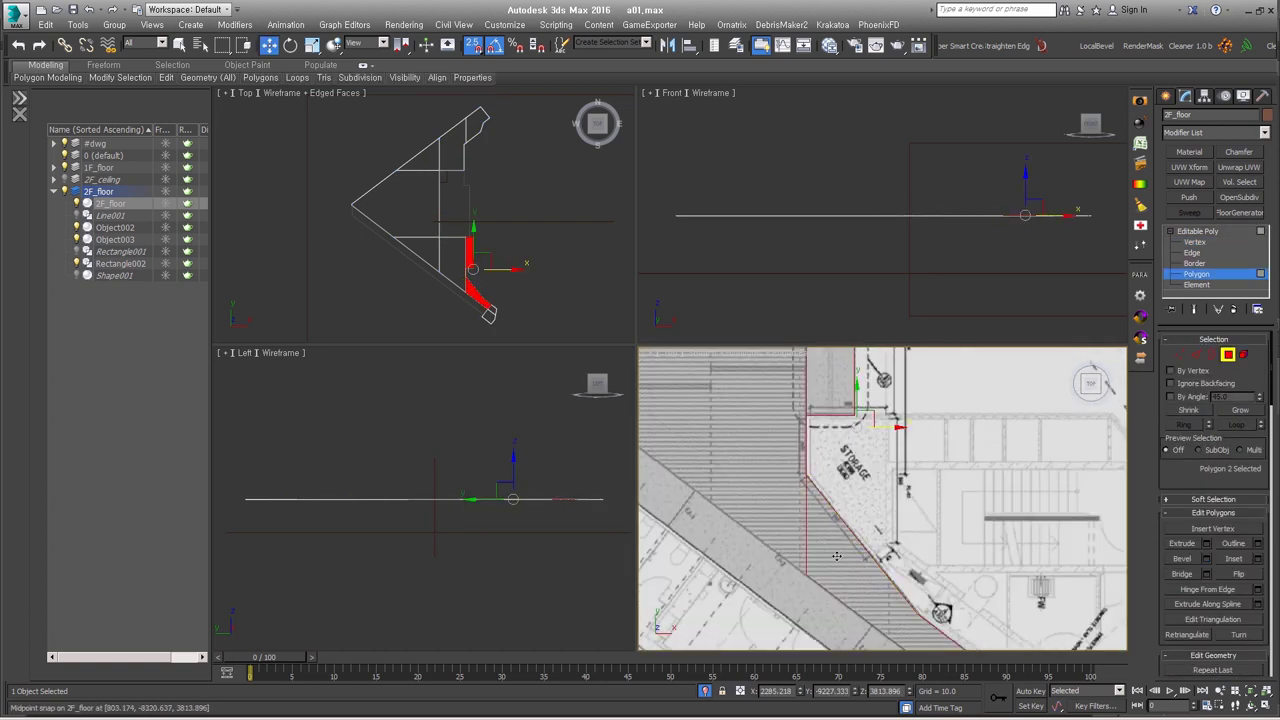
middle_click_drag(920, 540, 955, 526)
scroll(1210, 500, "down", 5)
left_click(1189, 580)
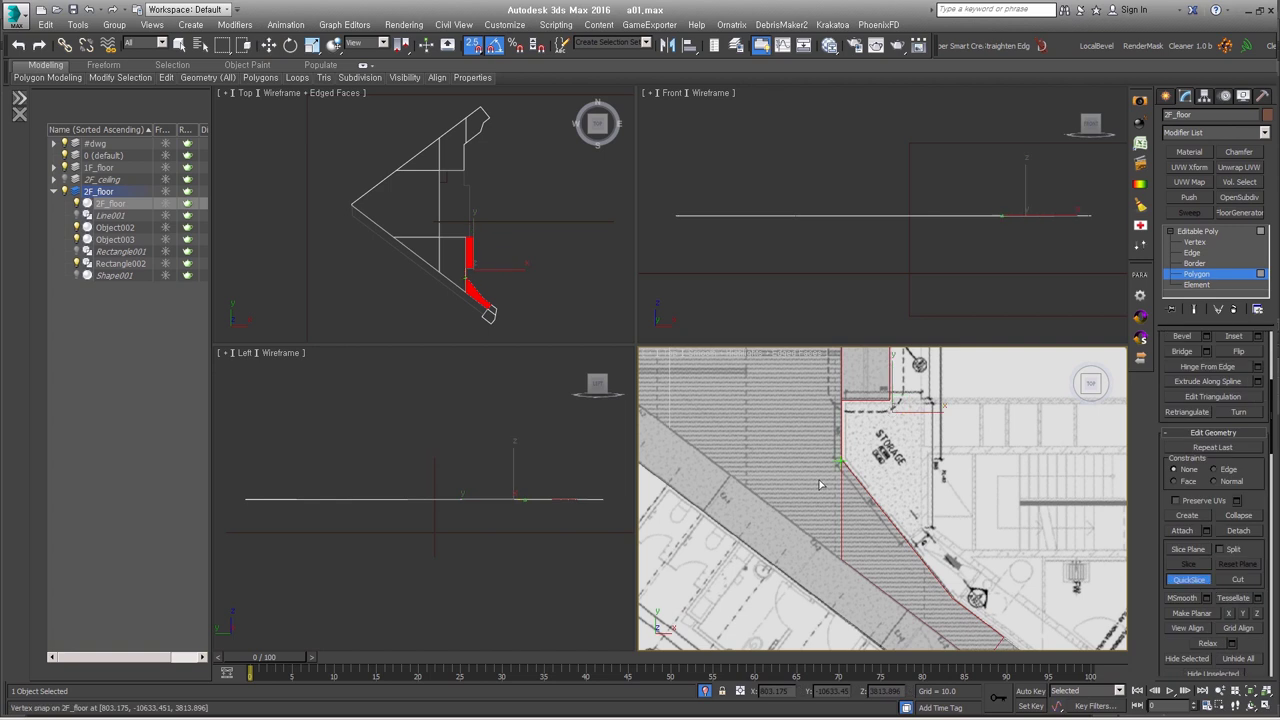
left_click(862, 462)
- Select the corner vertex and orbit to view the new Object004 piece in 3D
key("1")
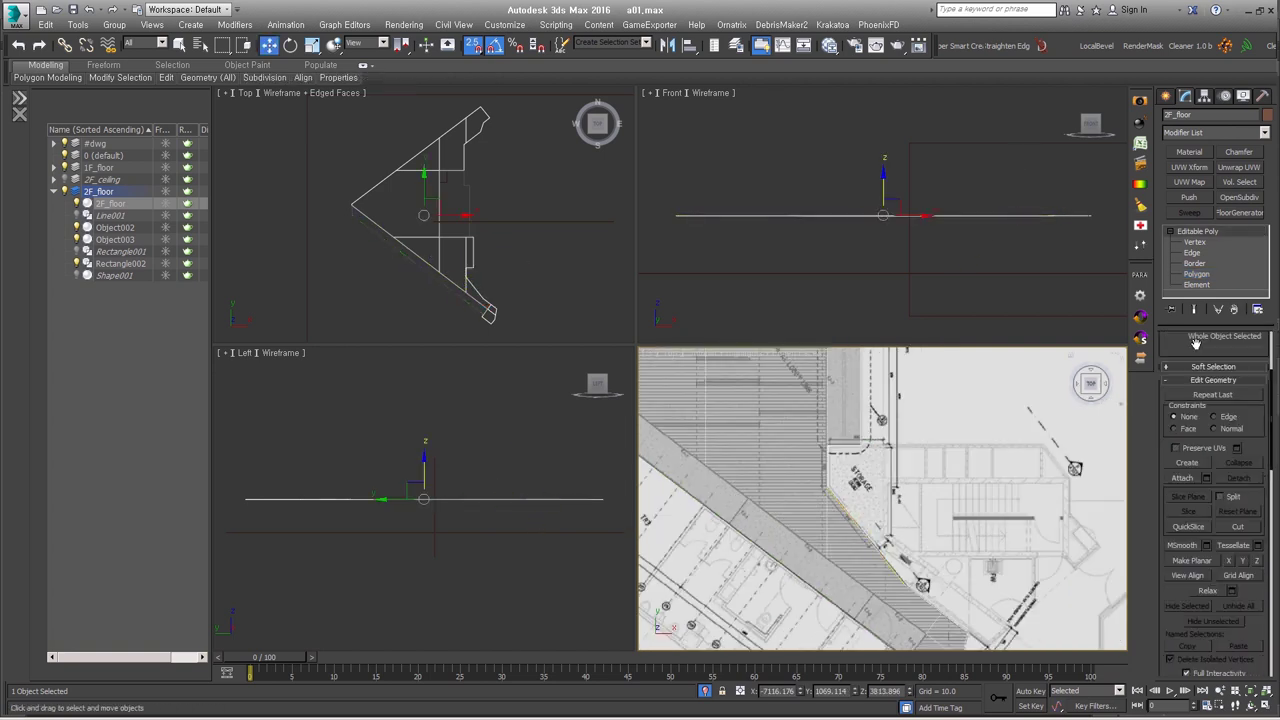
scroll(780, 495, "up", 3)
middle_click_drag(907, 393, 879, 426)
left_click(872, 457)
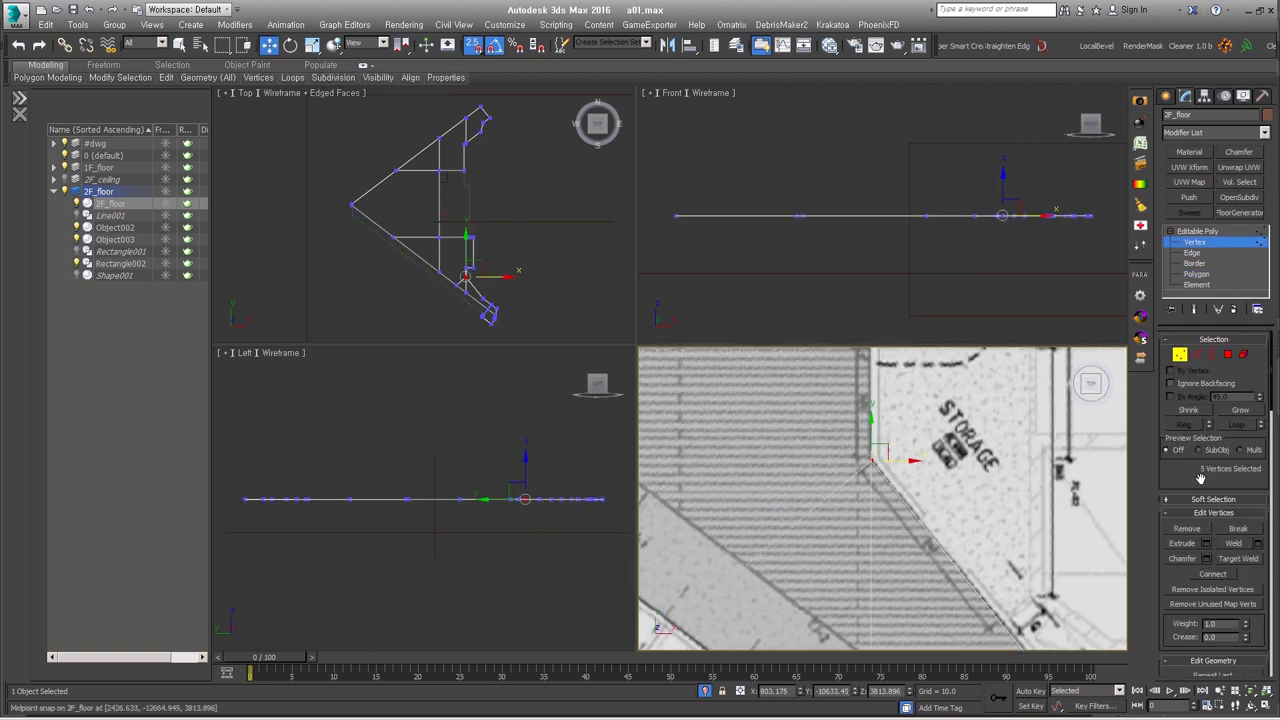
middle_click_drag(1005, 545, 960, 445)
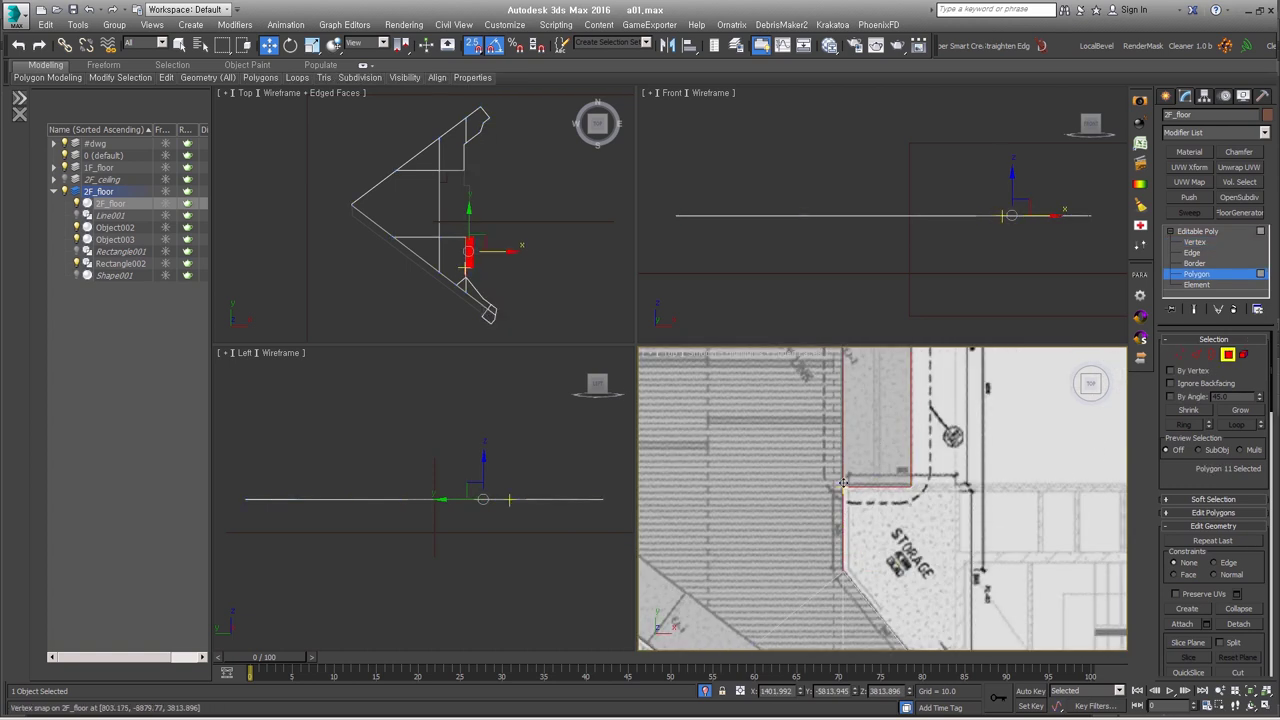
scroll(843, 483, "down", 3)
middle_click_drag(843, 483, 818, 483, "alt")
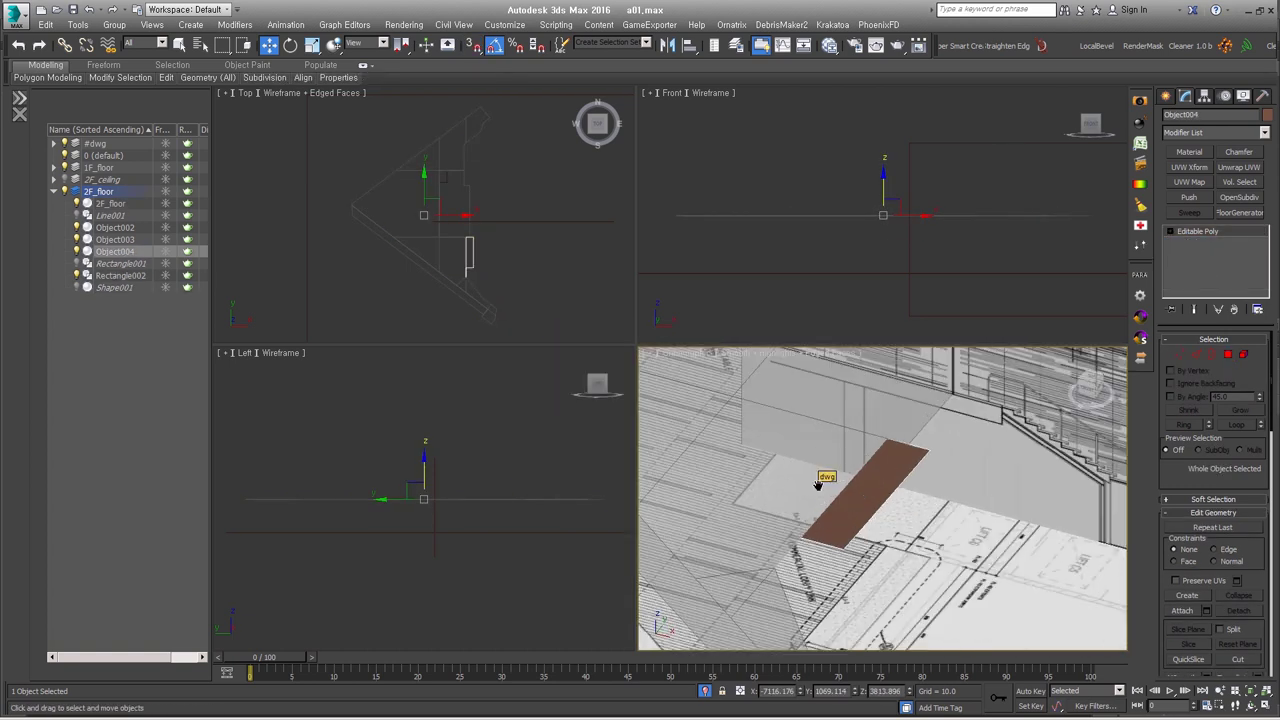
- Weld Object004's vertices to a target vertex and attach Object002 and Object003
key("1")
key("ctrl+w")
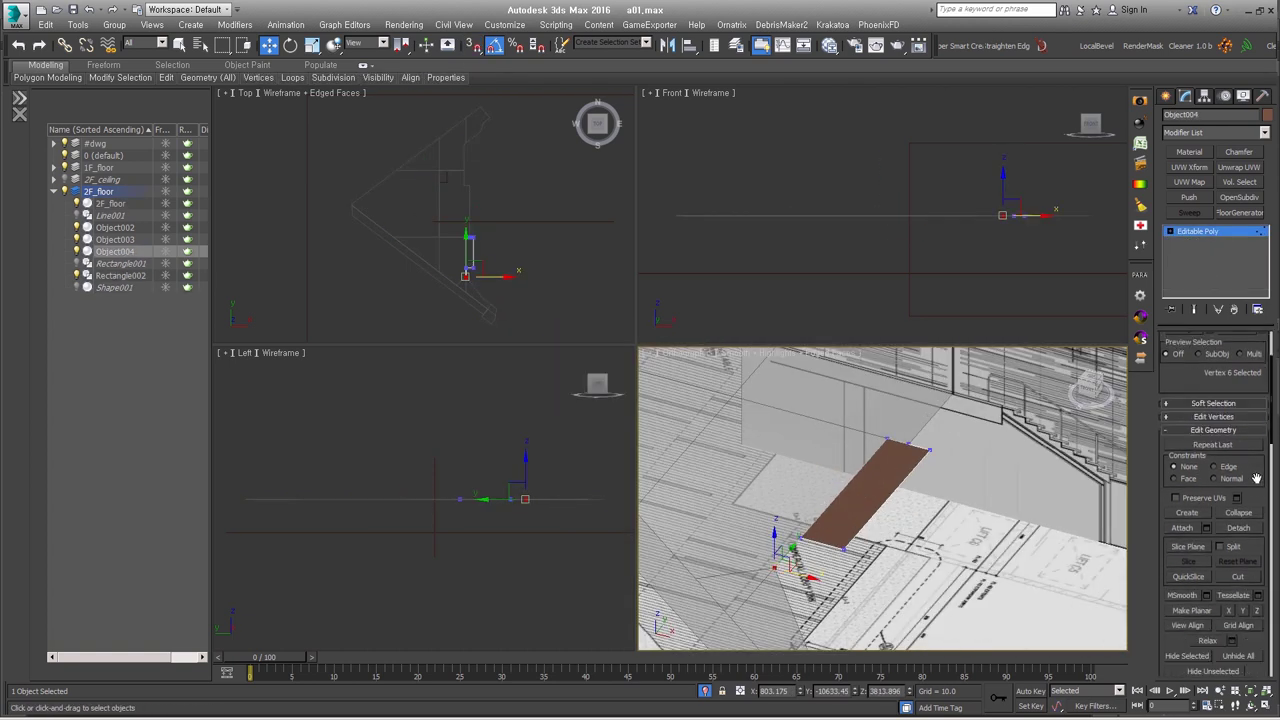
key("1")
left_click(1182, 610)
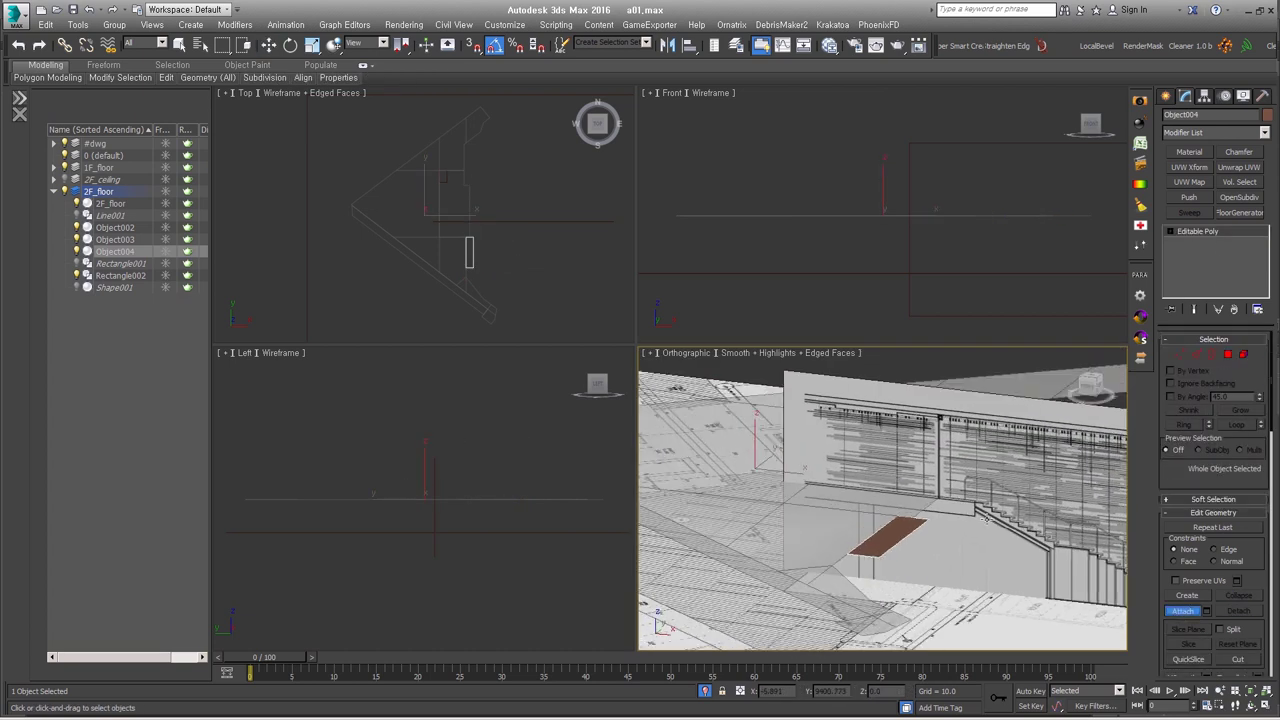
left_click(875, 405)
left_click(908, 443)
middle_click_drag(1111, 524, 945, 526)
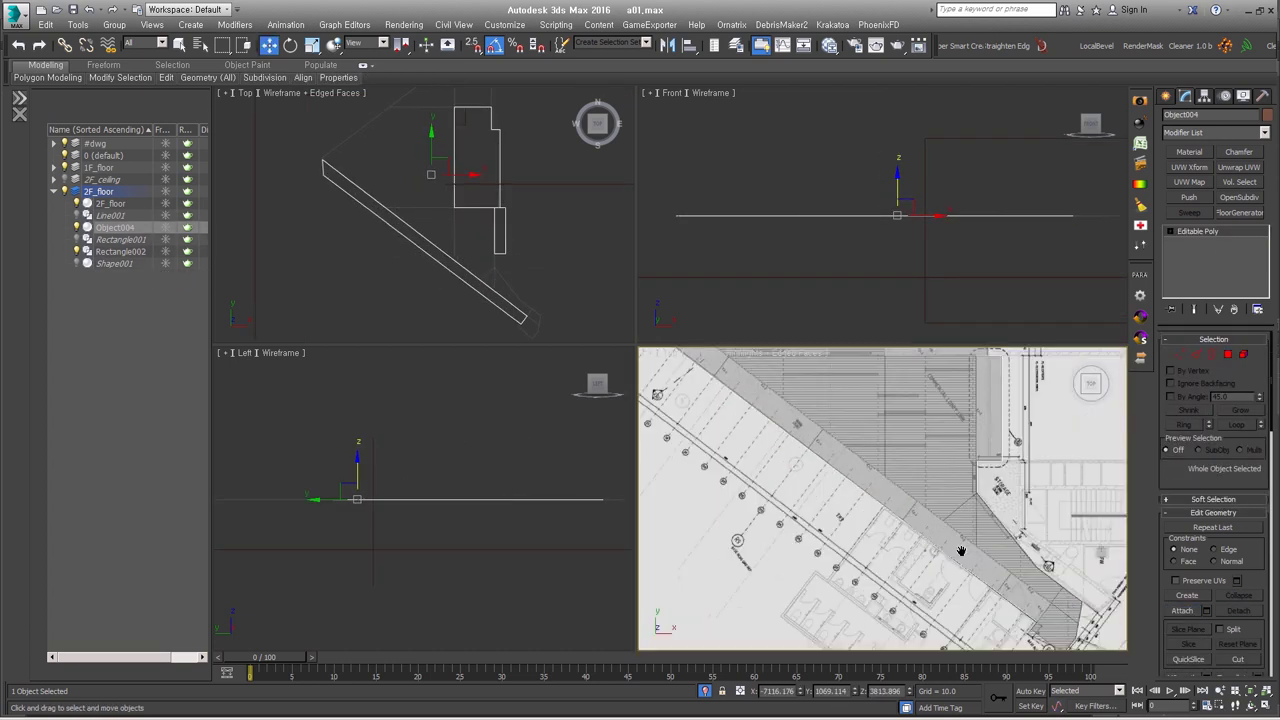
- Chamfer the selected edge of the strip in plan view
key("2")
left_click(945, 525)
key("t")
key("ctrl+shift+c")
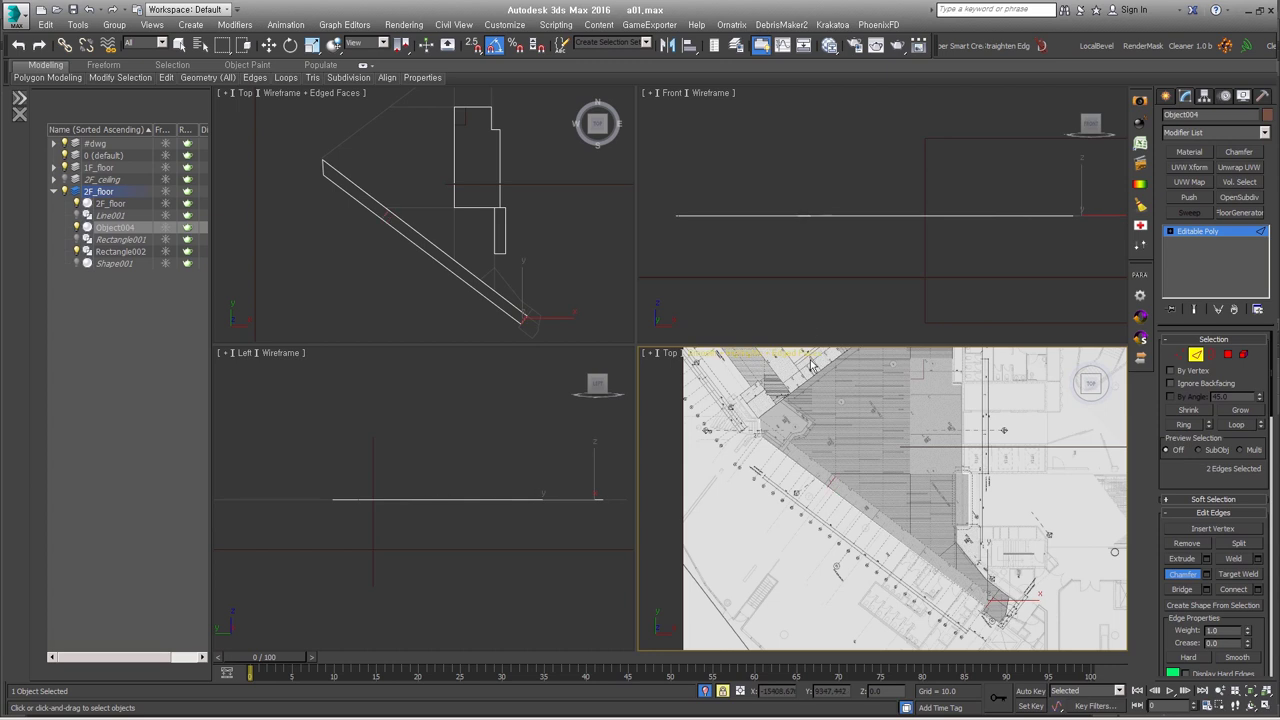
scroll(905, 568, "down", 2)
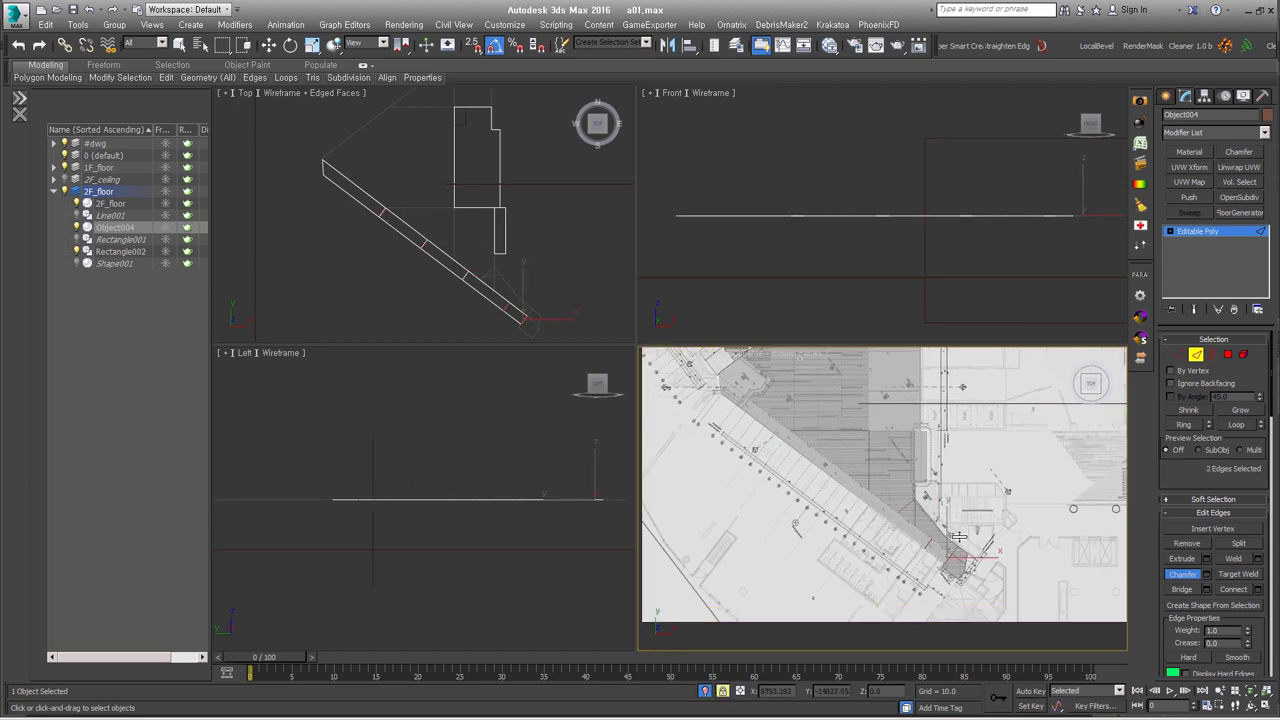
- Add a Shell modifier with outer amount 60.0 to thicken the strip
key("4")
key("w")
key("p")
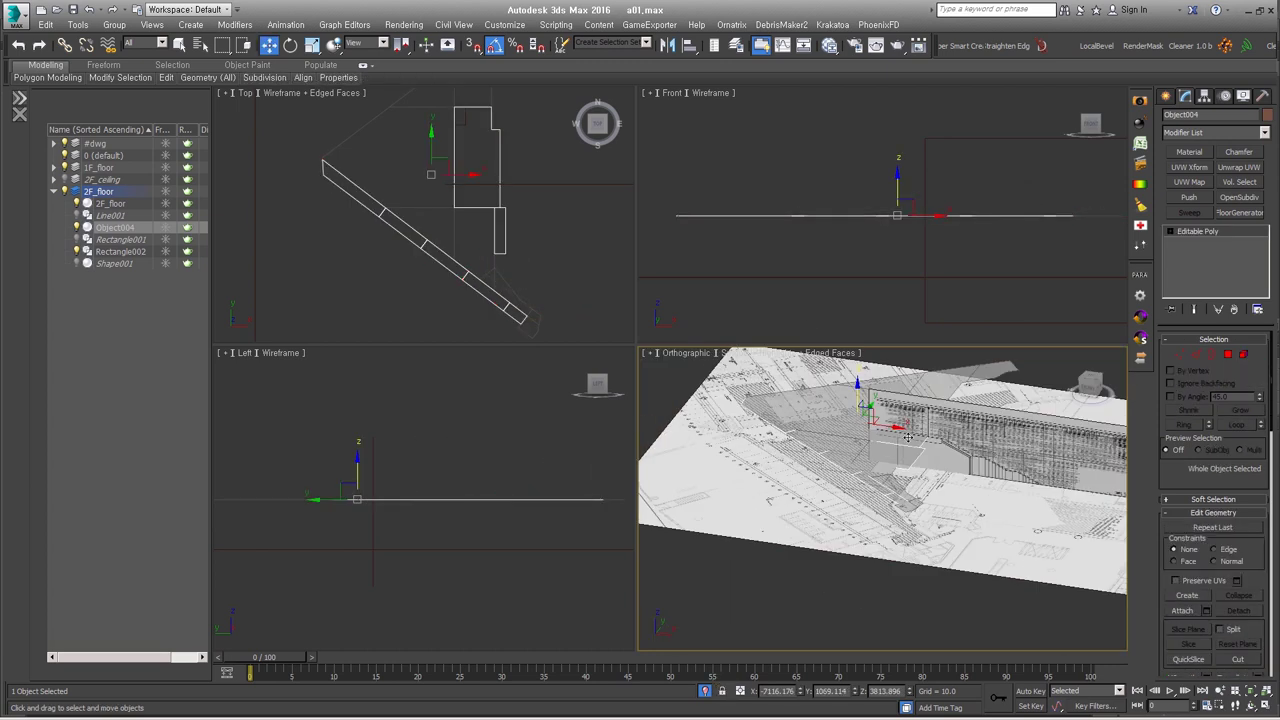
middle_click_drag(900, 480, 1049, 543, "alt")
left_click(935, 491)
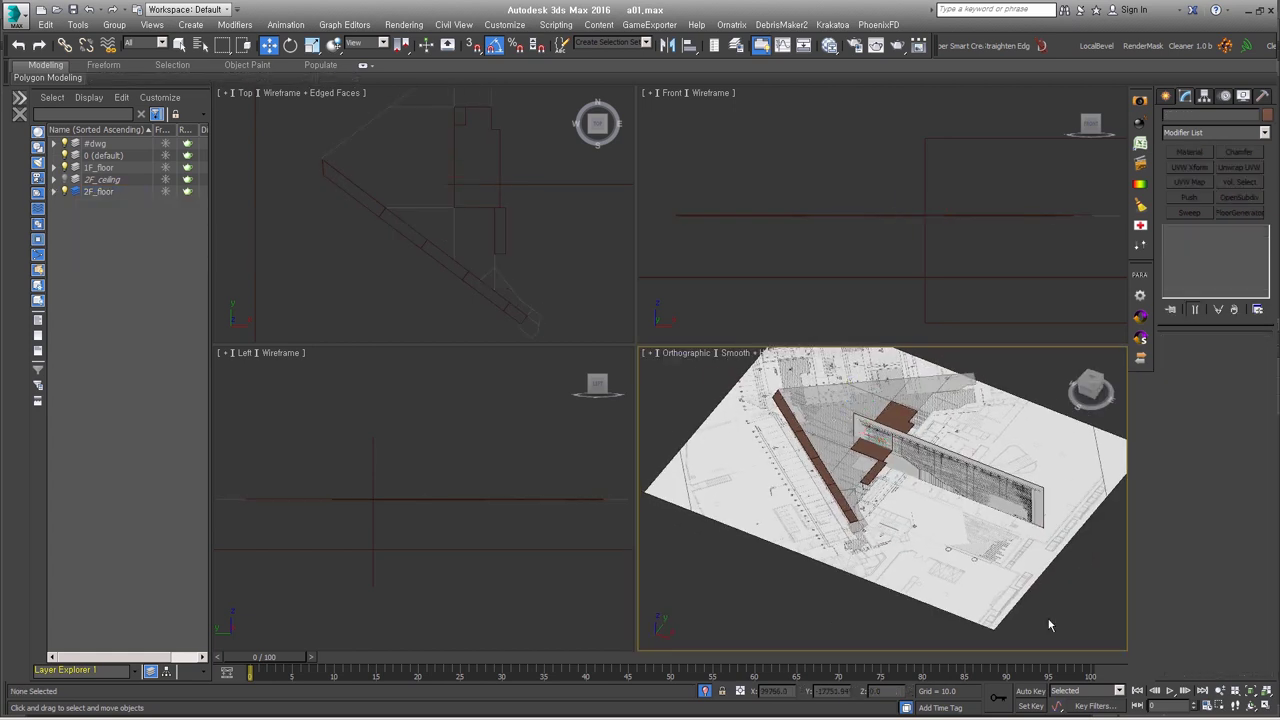
- Isolate Rectangle001 to inspect its FloorGenerator boards, then exit isolation and select 2F_floor
left_click(786, 591)
key("alt+q")
middle_click_drag(835, 535, 1038, 592, "alt")
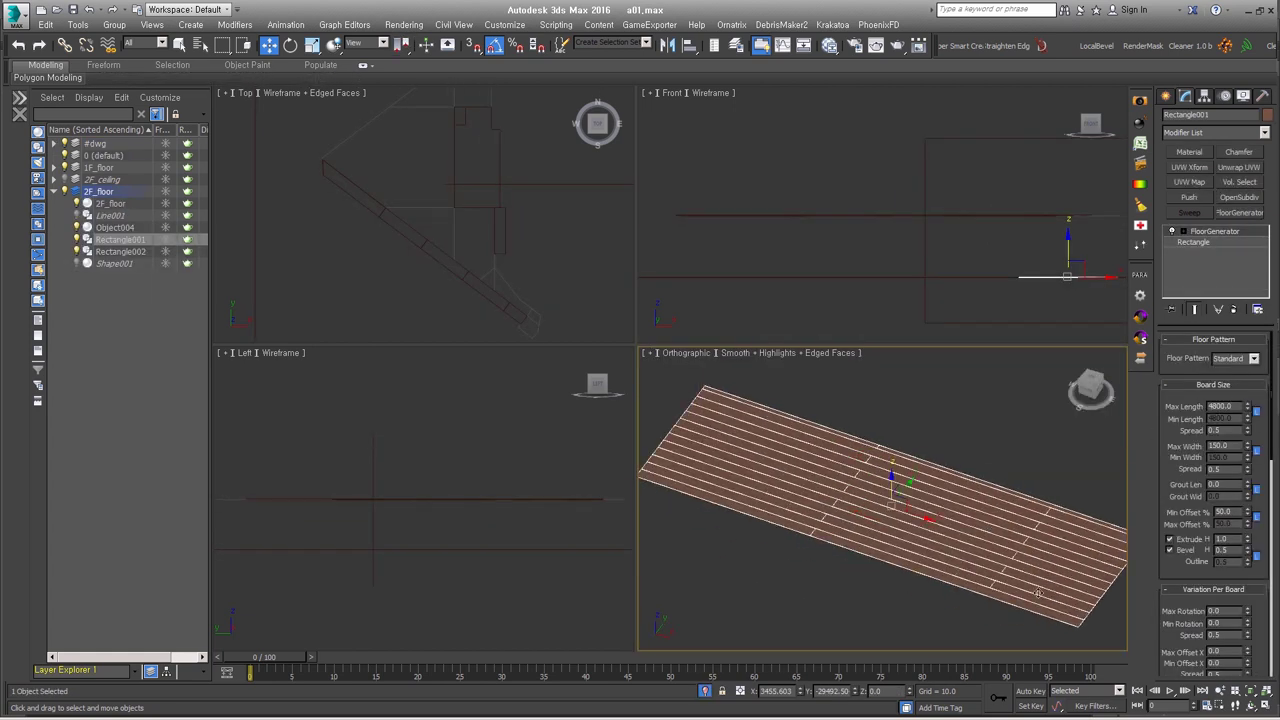
scroll(989, 585, "up", 3)
scroll(980, 600, "up", 3)
scroll(975, 620, "down", 2)
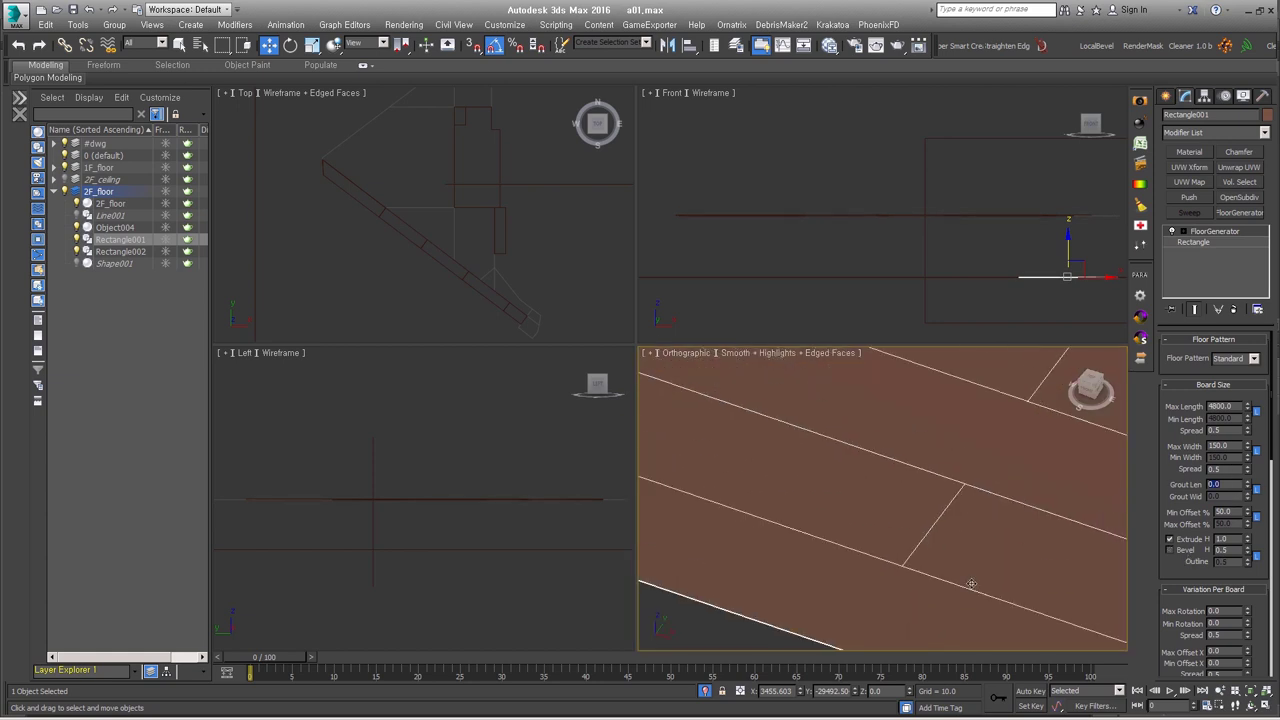
key("z")
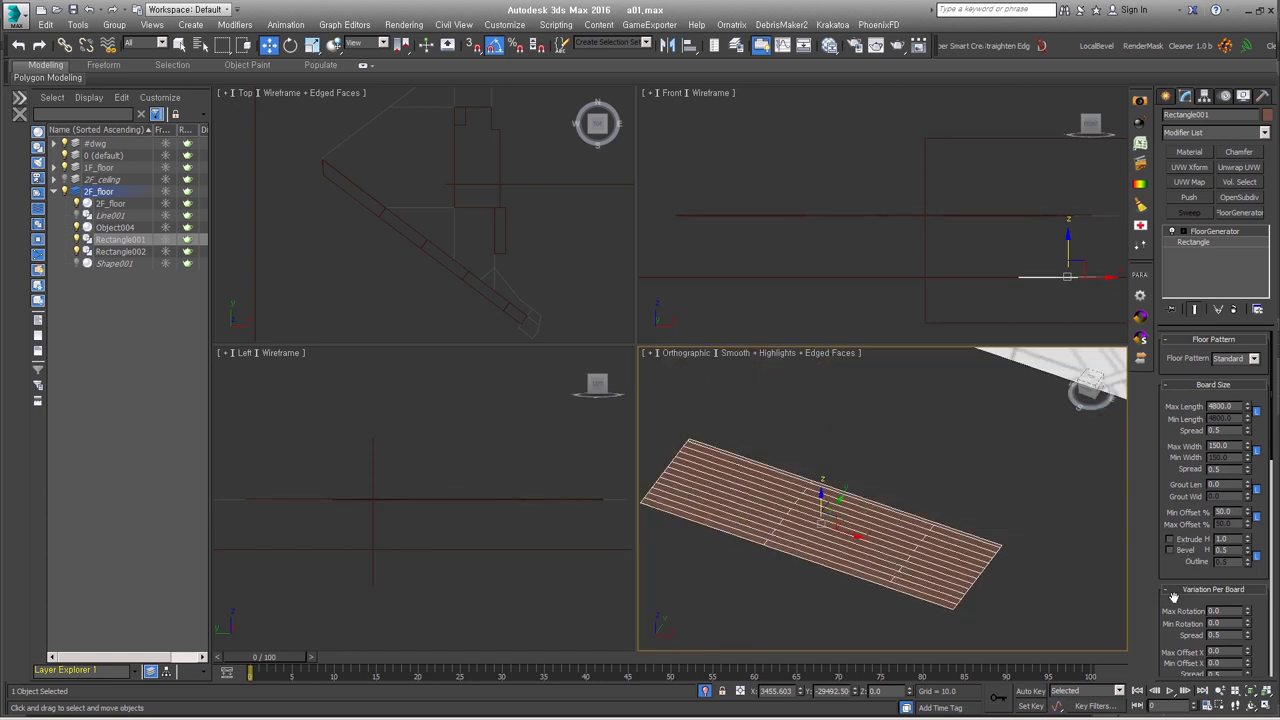
right_click(1200, 237)
left_click(541, 284)
- Snap-trace a new line, Line006, over the 2F floor outline
left_click_drag(636, 346, 670, 460)
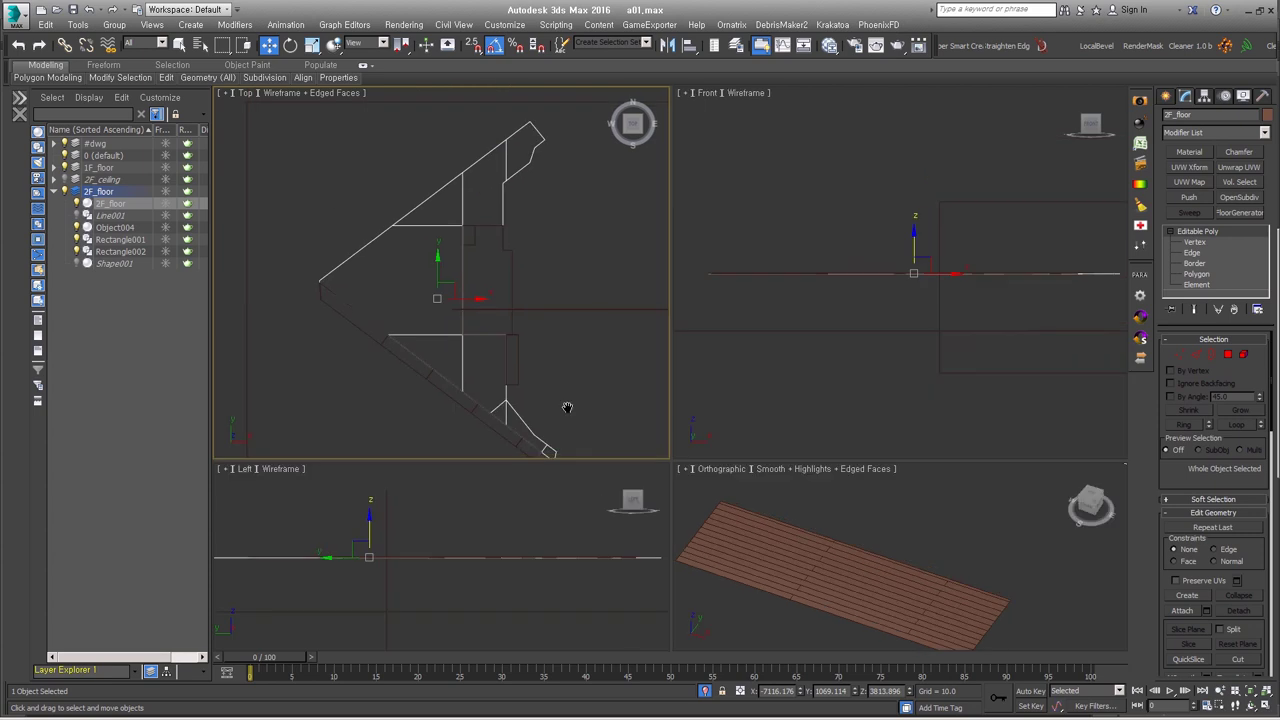
left_click(1167, 96)
left_click(410, 255)
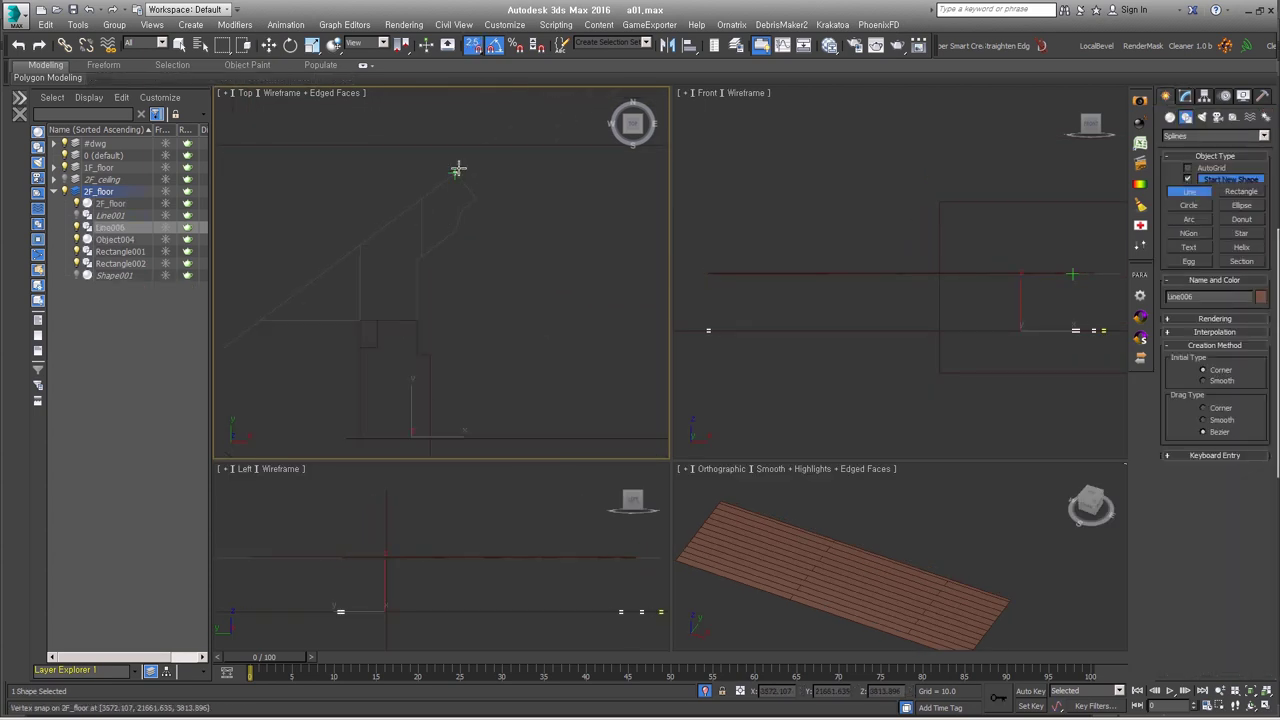
middle_click_drag(502, 428, 542, 361)
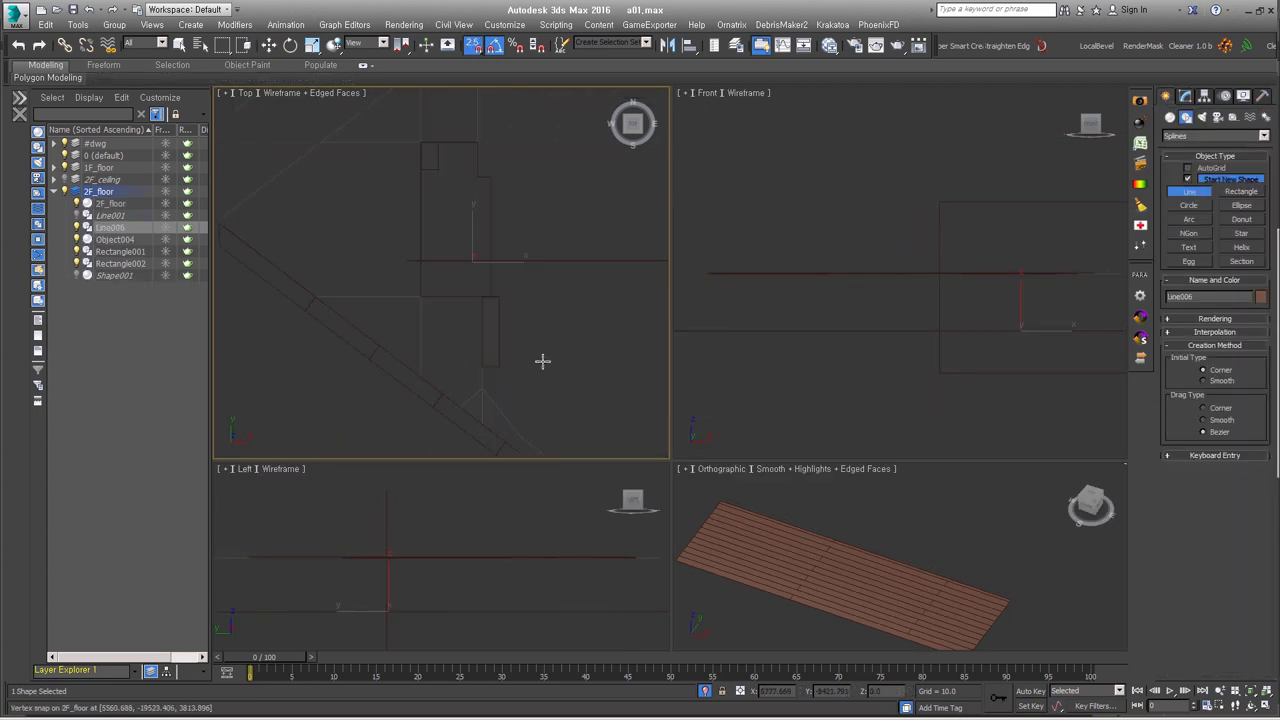
middle_click_drag(436, 175, 490, 316, "alt")
scroll(478, 265, "up", 3)
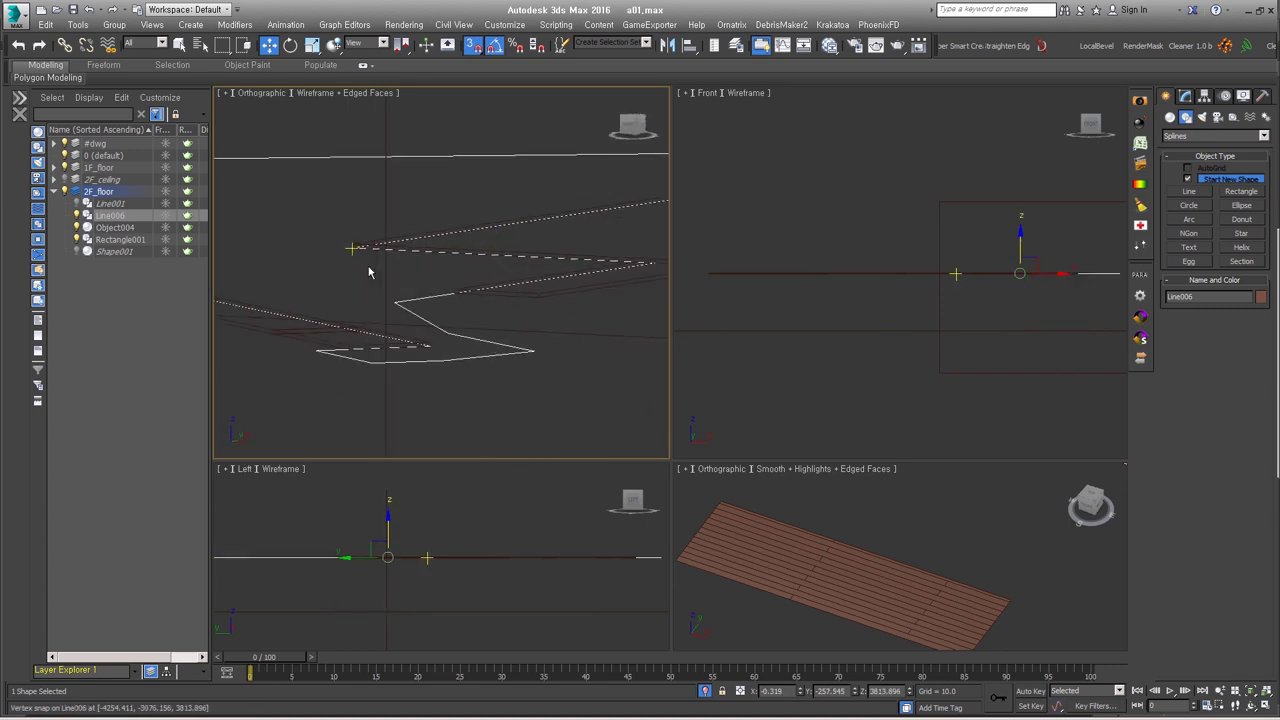
- Apply the FloorGenerator modifier to Line006 to fill it with plank boards
left_click(1185, 96)
left_click(1240, 212)
scroll(457, 371, "up", 2)
- Make the shelled stair strip Object004 display see-through via its object properties
scroll(455, 270, "up", 2)
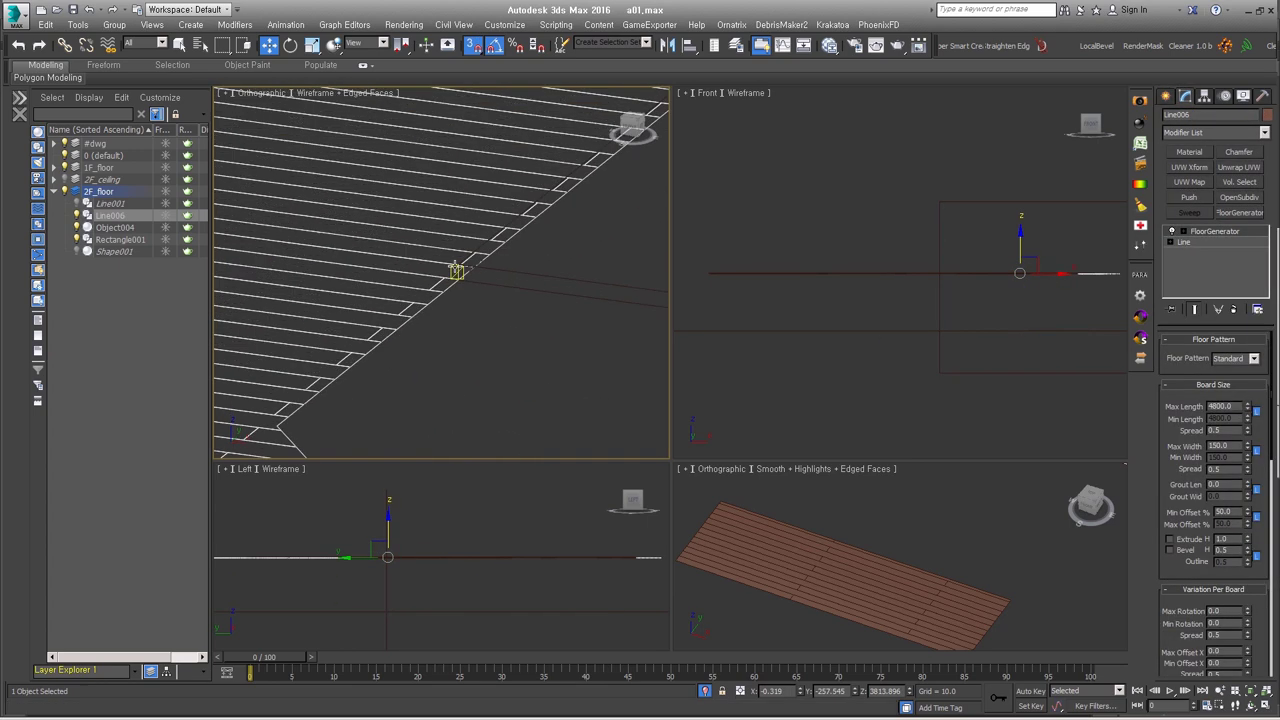
type("60")
scroll(411, 347, "down", 4)
left_click(540, 338)
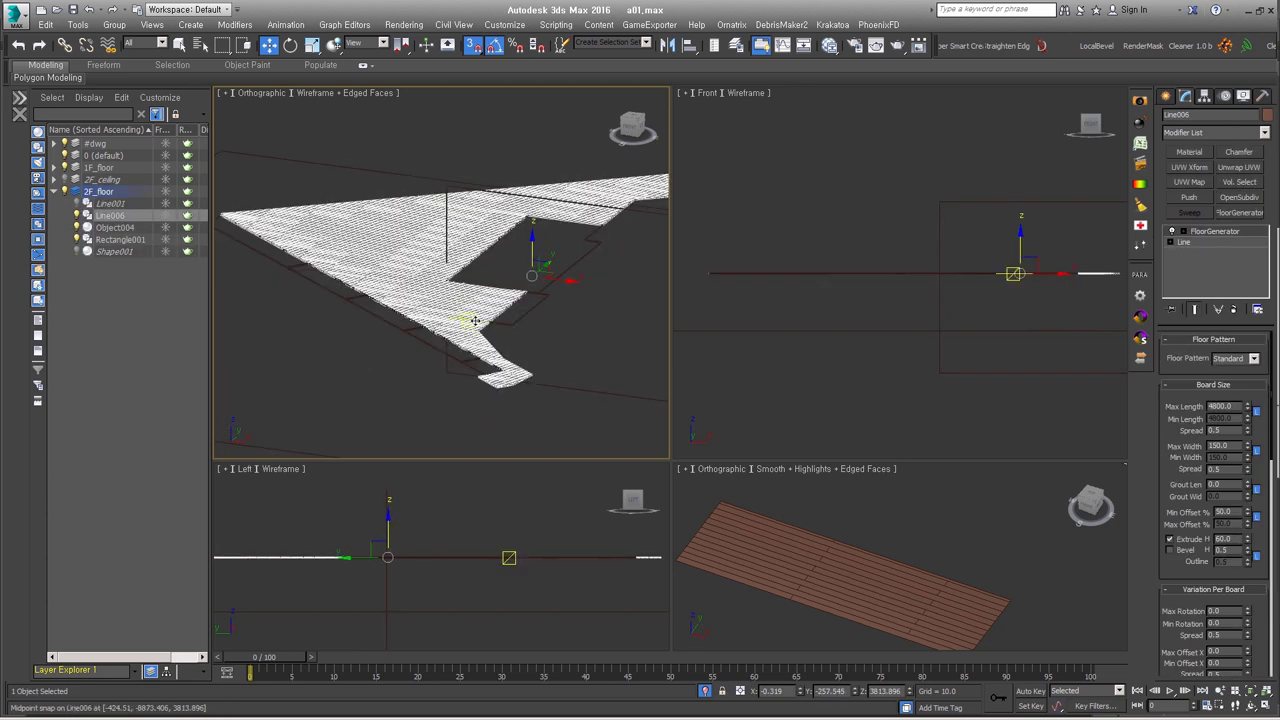
right_click(409, 222)
left_click(440, 352)
key("Return")
left_click(615, 402)
key("Delete")
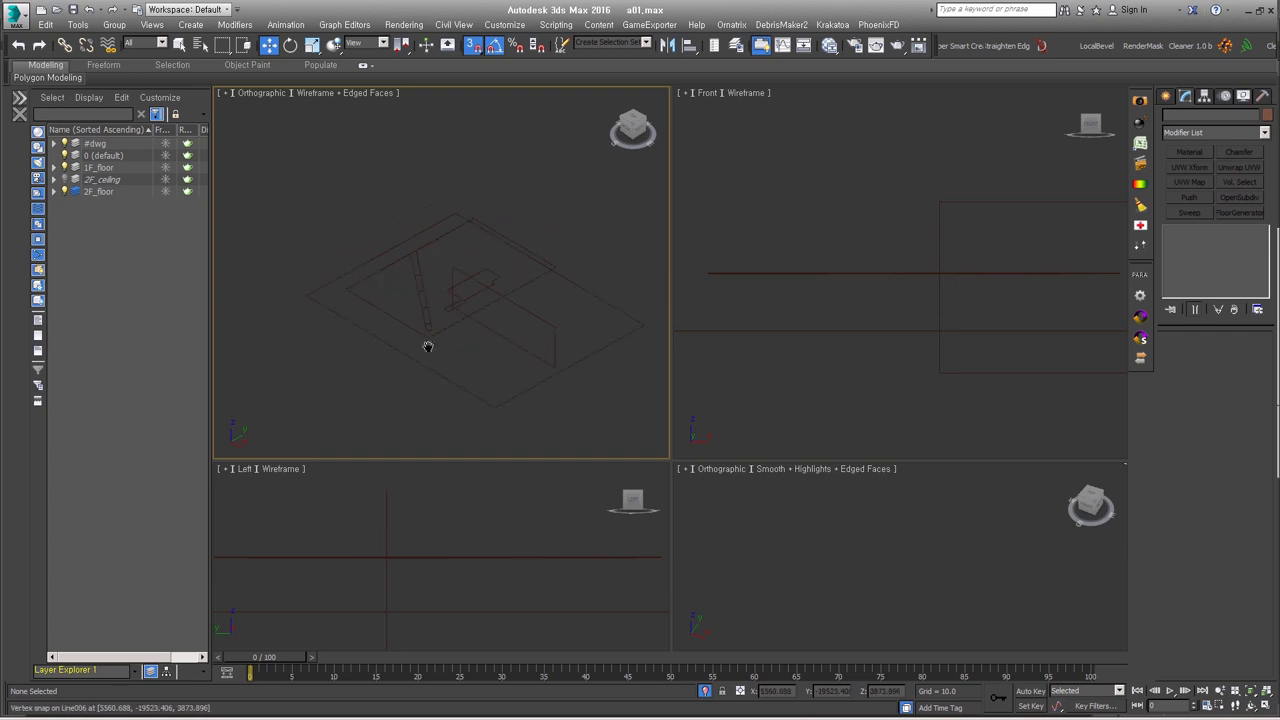
key("ctrl+z")
- Add Edit Poly to the shelled wall Line001 and detach the selected polygons as 2F_wall
scroll(423, 300, "up", 3)
scroll(423, 300, "up", 2)
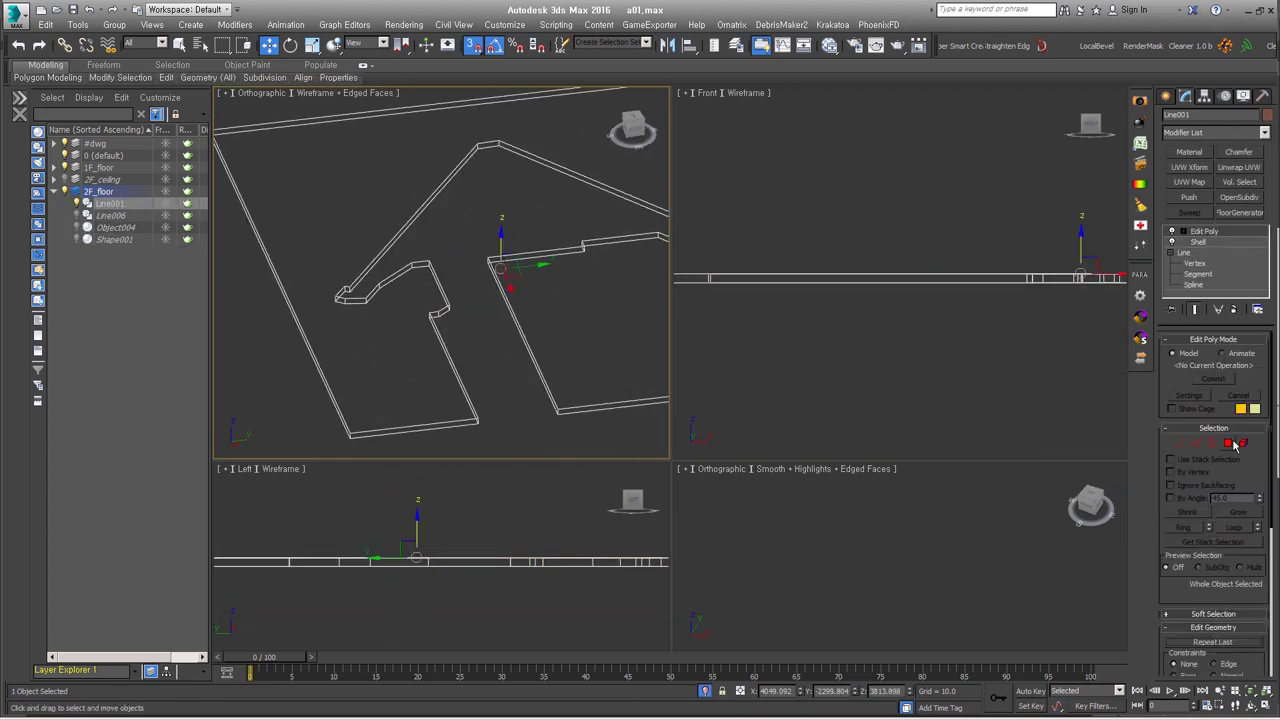
left_click(1228, 443)
key("ctrl+a")
scroll(520, 345, "down", 3)
mouse_move(520, 345)
middle_mouse_down("alt")
mouse_move(506, 356)
mouse_move(537, 357)
middle_mouse_up("alt")
right_click(506, 356)
left_click(678, 374)
type("2F_wall")
key("Return")
- Detach the stair-side wall polygons as Stair_wall
left_click(397, 338)
right_click(537, 357)
left_click(709, 375)
type("5tair_wall")
key("Return")
- Detach two more sets of wall polygons as Object005 and Object006
scroll(480, 394, "down", 2)
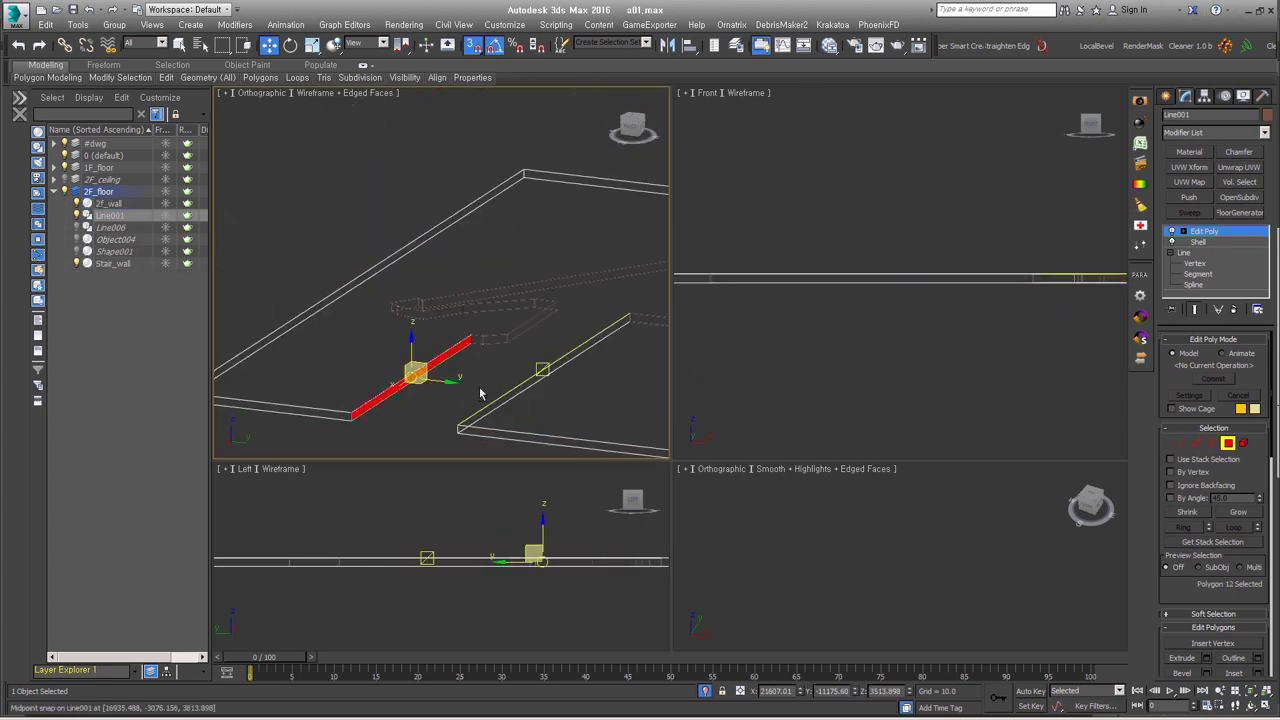
right_click(460, 437)
left_click(632, 455)
key("Return")
mouse_move(632, 455)
middle_mouse_down("alt")
mouse_move(528, 345)
mouse_move(400, 350)
middle_mouse_up("alt")
right_click(487, 376)
left_click(600, 394)
key("Return")
left_click(400, 350)
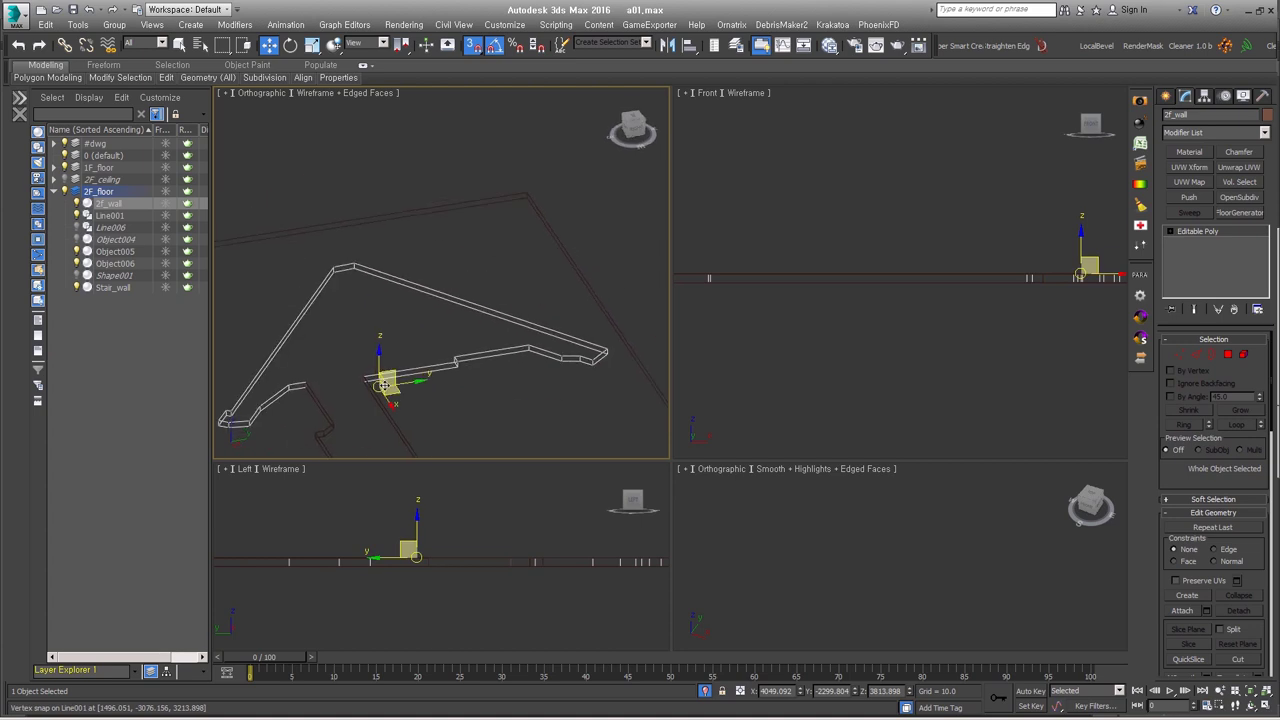
- Unhide the 2F_ceiling layer to view it with the 2F wall
middle_click_drag(383, 304, 560, 304, "alt")
key("2")
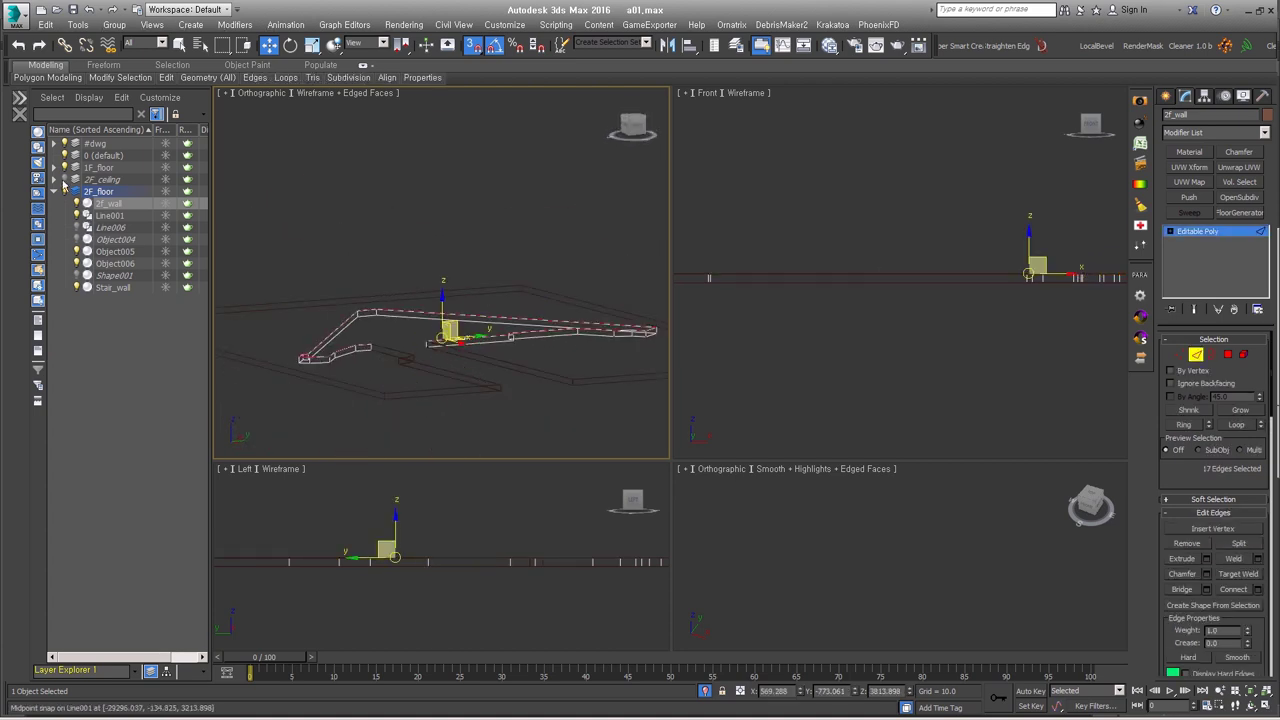
left_click(64, 179)
left_click_drag(441, 337, 611, 303)
middle_click_drag(588, 387, 465, 421, "alt")
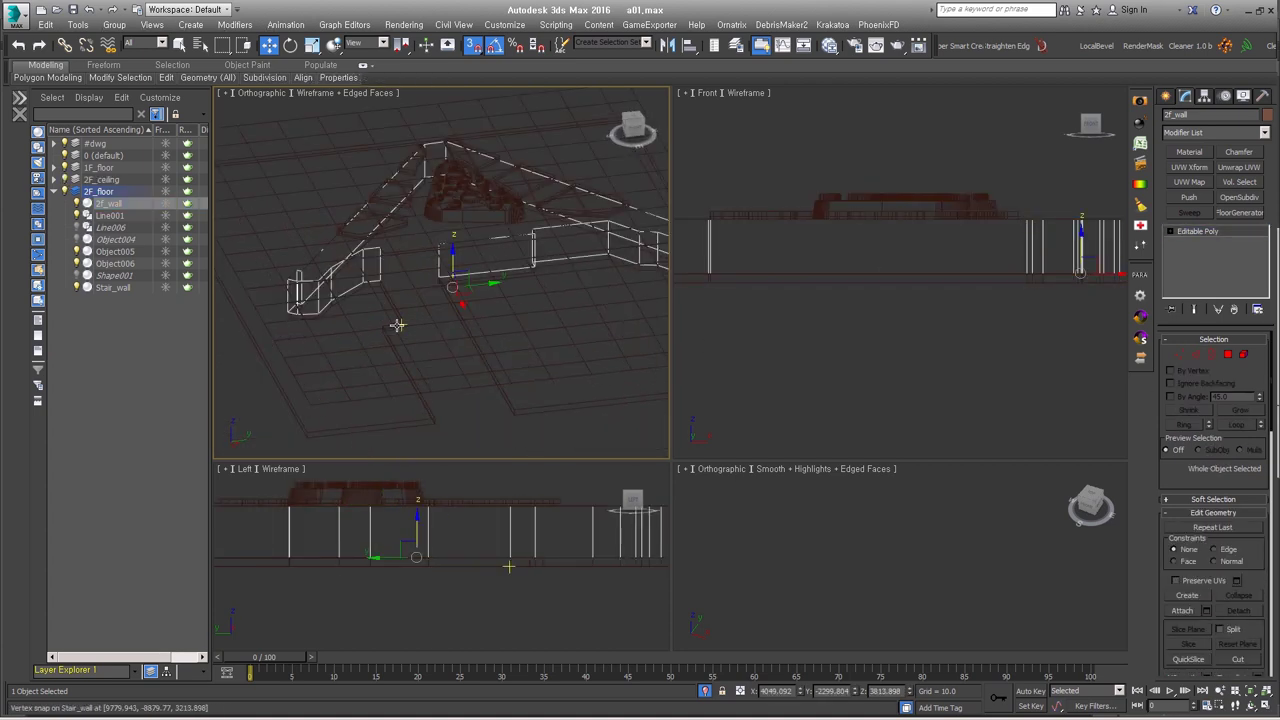
- Stretch the Stair_wall edges in plan view to fit the plan lines
left_click(465, 421)
mouse_move(440, 330)
middle_mouse_down("alt")
mouse_move(500, 309)
mouse_move(577, 417)
mouse_move(620, 397)
middle_mouse_up("alt")
key("2")
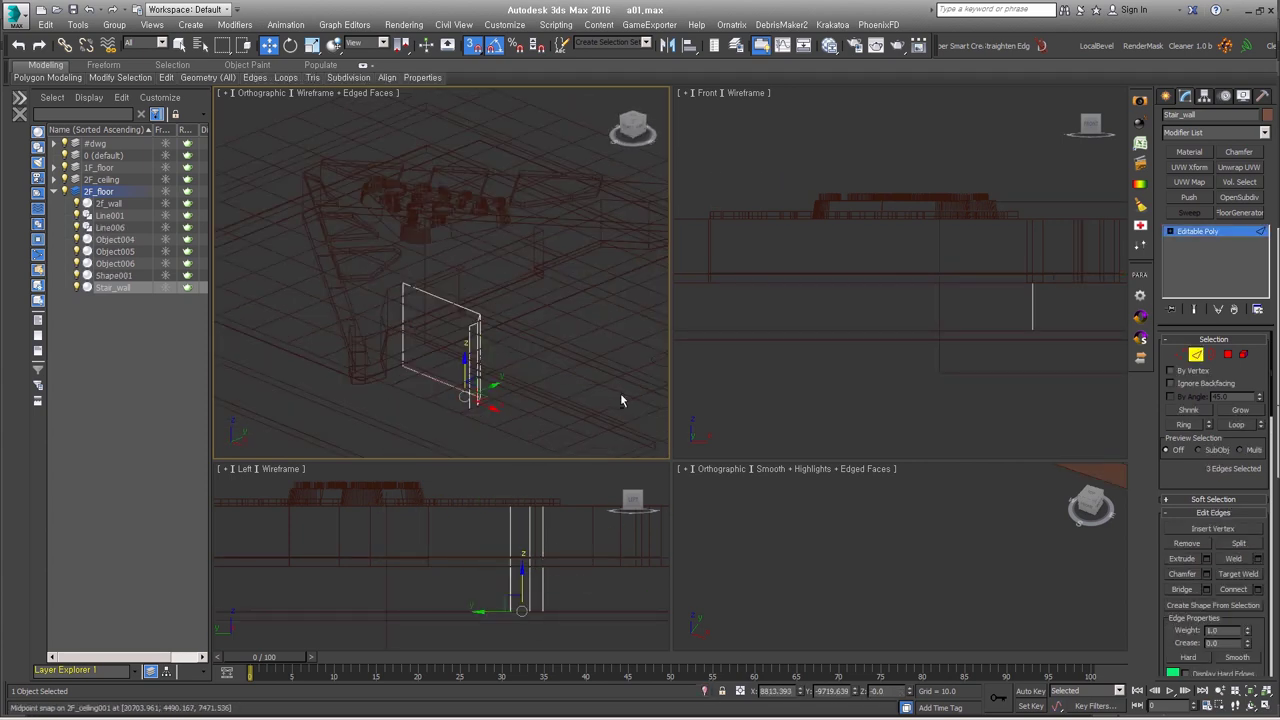
key("2")
key("F3")
key("alt+q")
key("t")
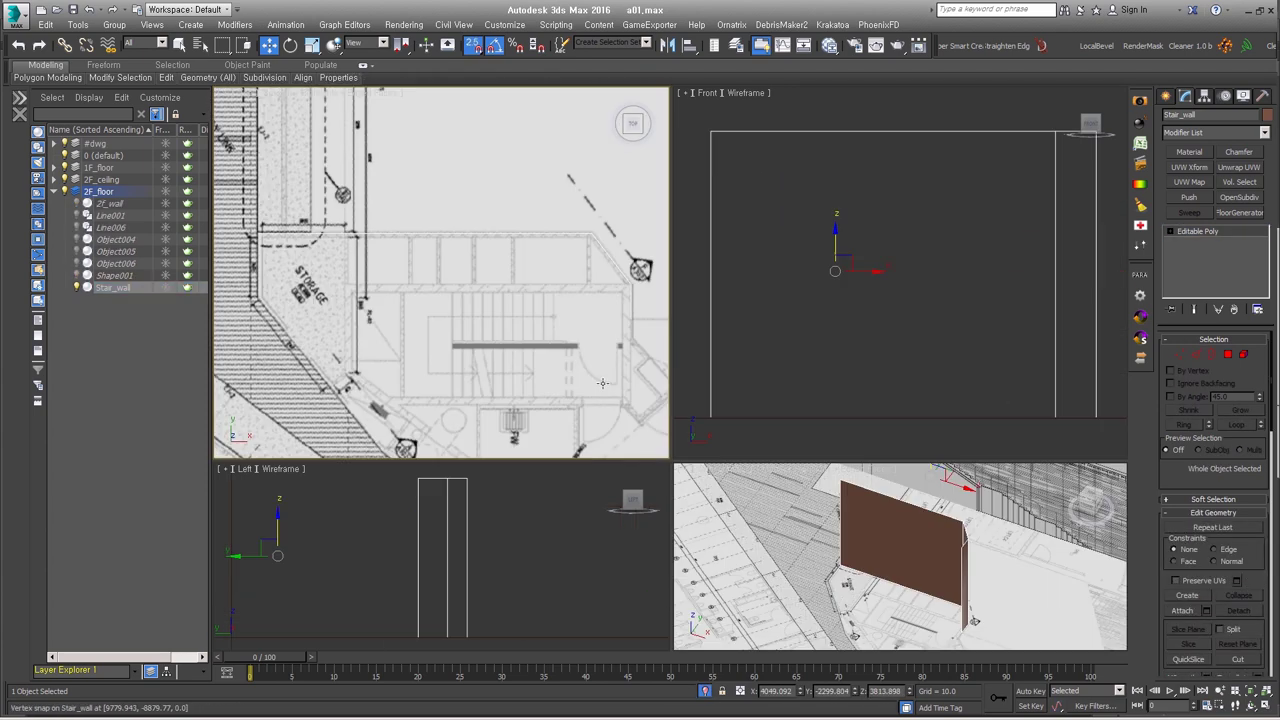
key("2")
scroll(380, 281, "up", 3)
scroll(380, 281, "up", 2)
left_click_drag(535, 418, 300, 325)
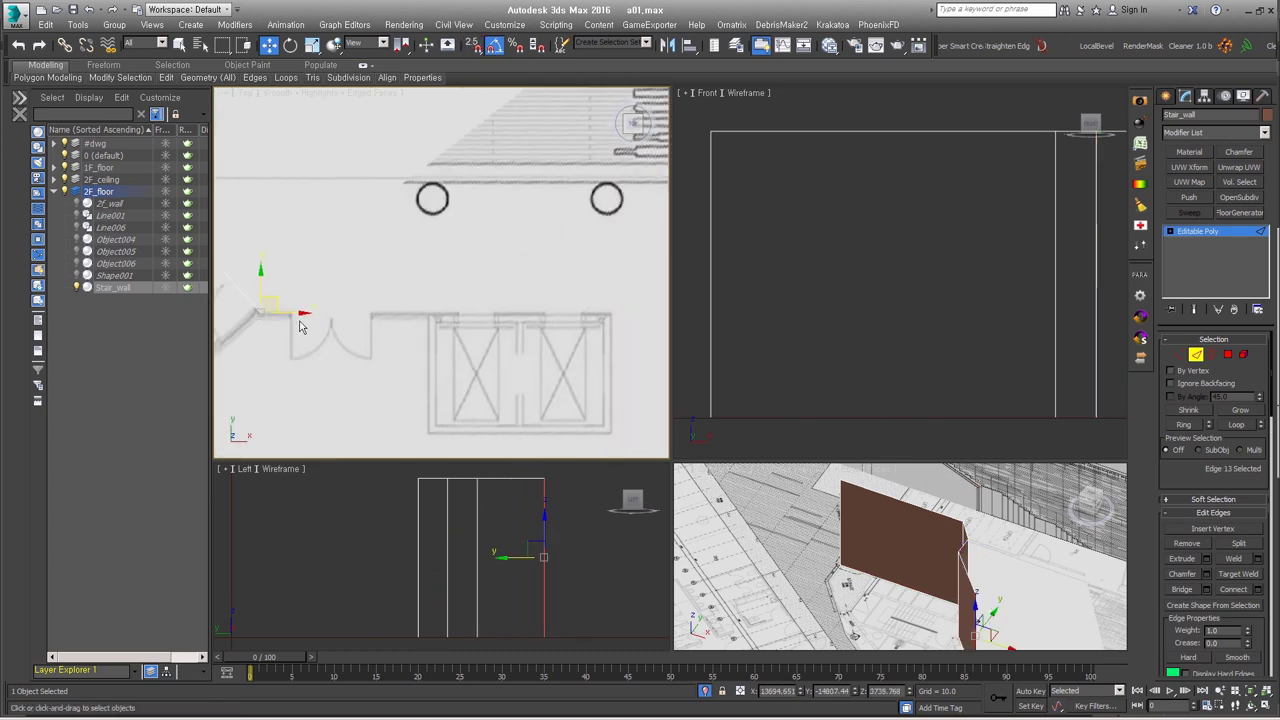
mouse_move(466, 431)
middle_mouse_down()
mouse_move(376, 251)
mouse_move(420, 300)
middle_mouse_up()
- Zoom to Object006 in plan view and select its edges
left_click(115, 263)
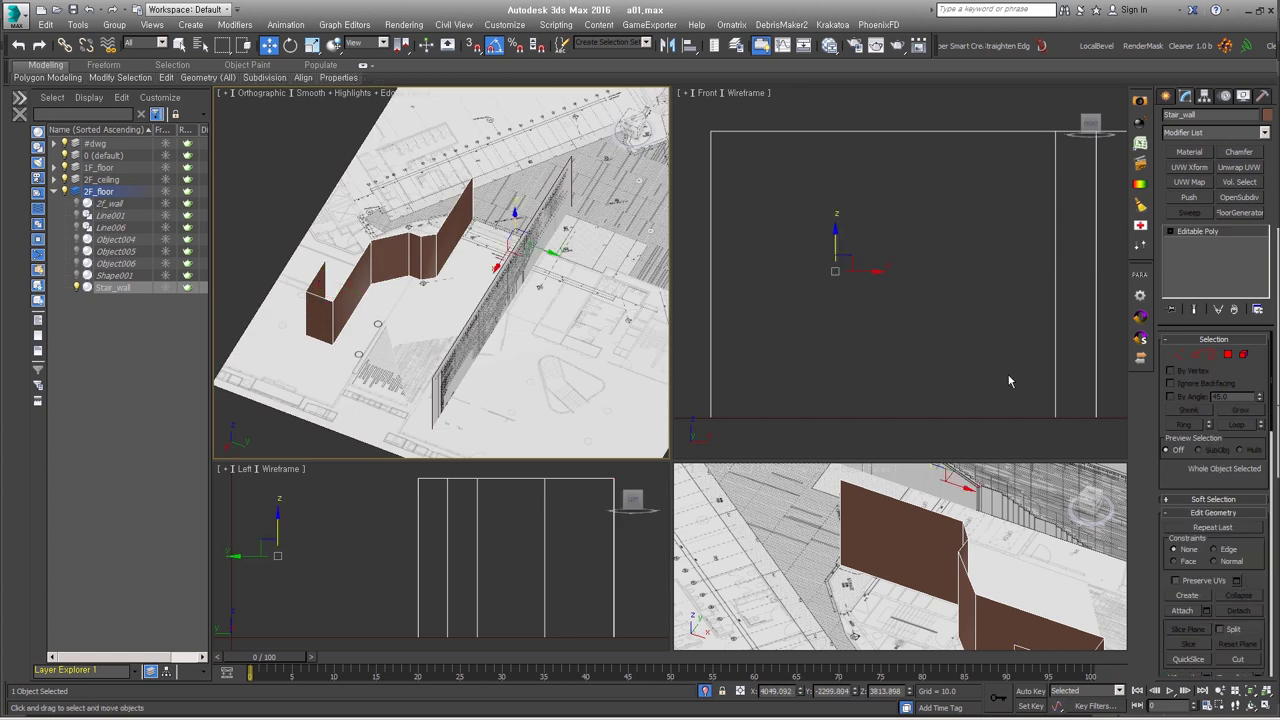
key("z")
key("t")
key("2")
key("z")
scroll(502, 380, "down", 2)
middle_click_drag(578, 233, 512, 261)
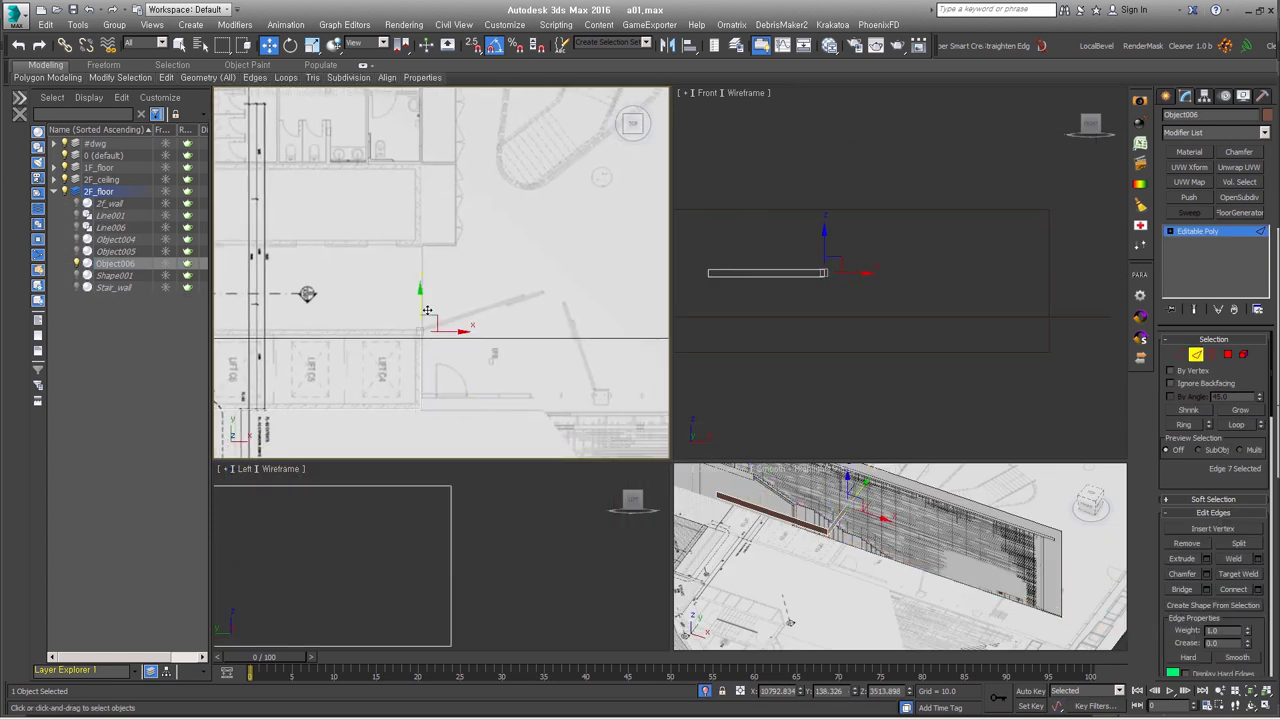
middle_click_drag(427, 311, 443, 290)
left_click(437, 263, "ctrl")
- Pick the edges at both ends of Object006 to stretch them to the plan
mouse_move(457, 366)
middle_mouse_down()
mouse_move(492, 227)
mouse_move(492, 292)
middle_mouse_up()
scroll(509, 200, "down", 2)
scroll(509, 200, "up", 2)
left_click(552, 275)
middle_click_drag(558, 269, 558, 233)
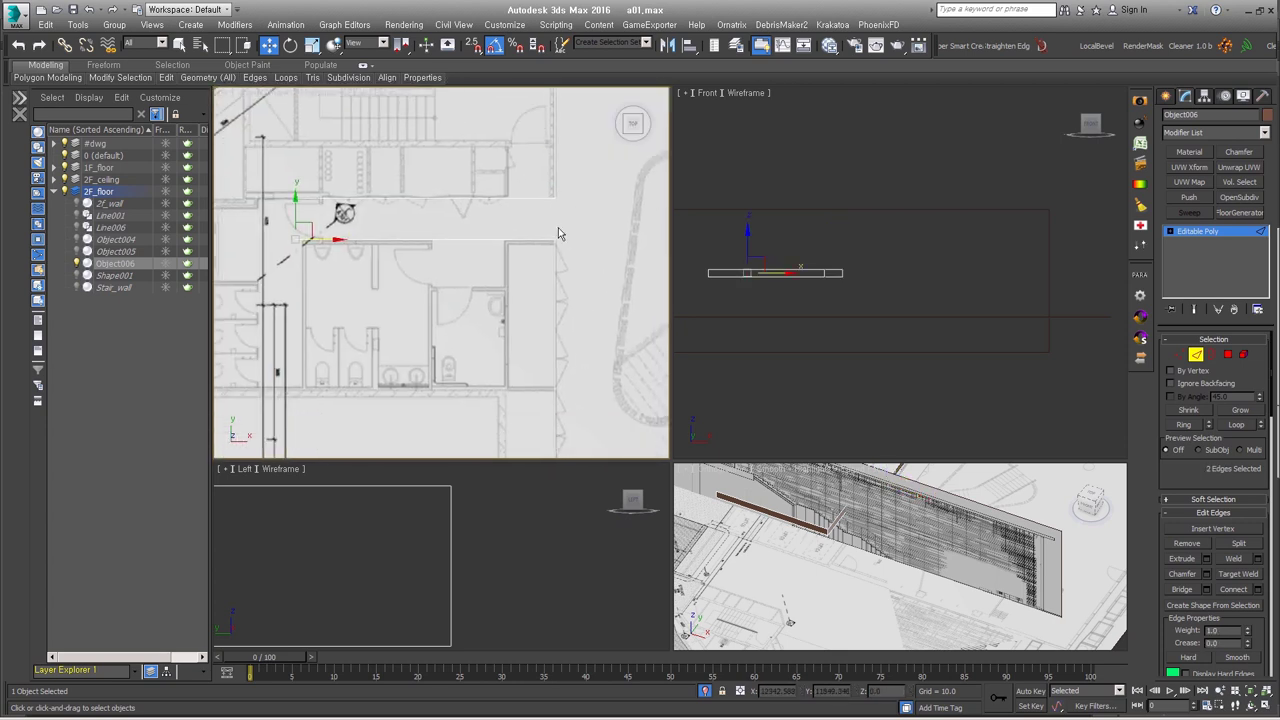
scroll(558, 233, "up", 2)
left_click(530, 303)
middle_click_drag(404, 301, 420, 278, "alt")
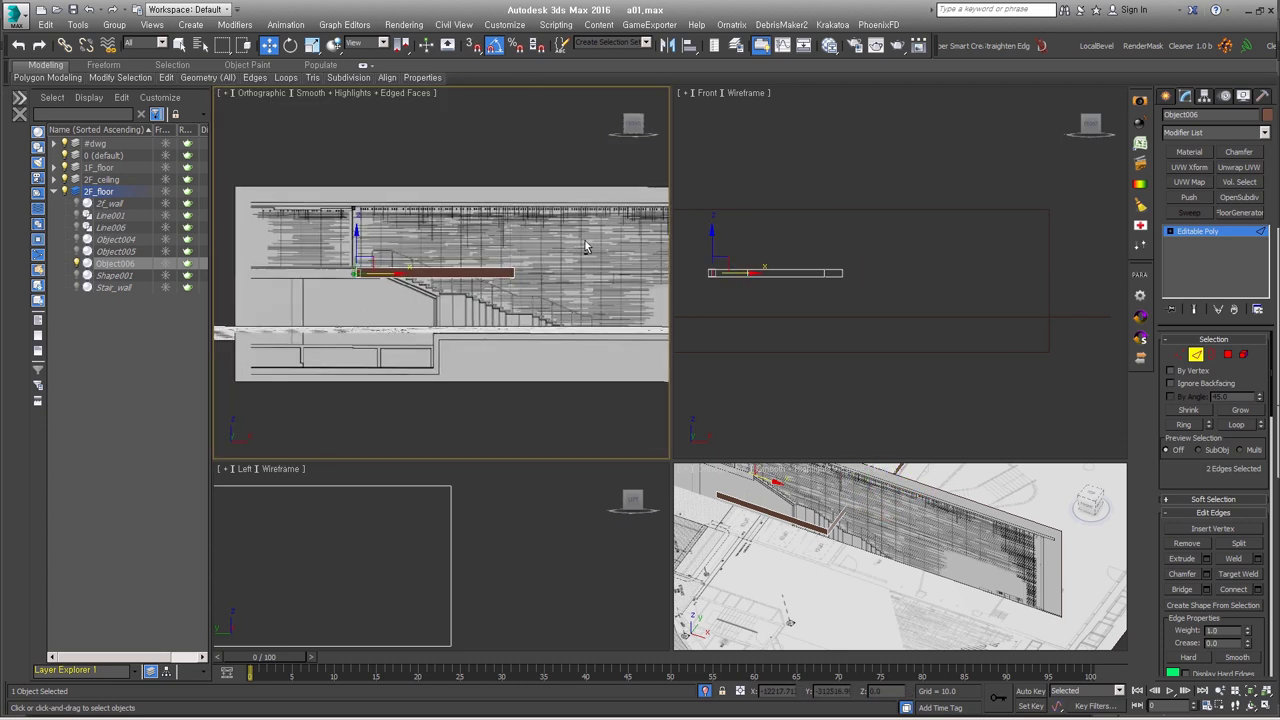
key("z")
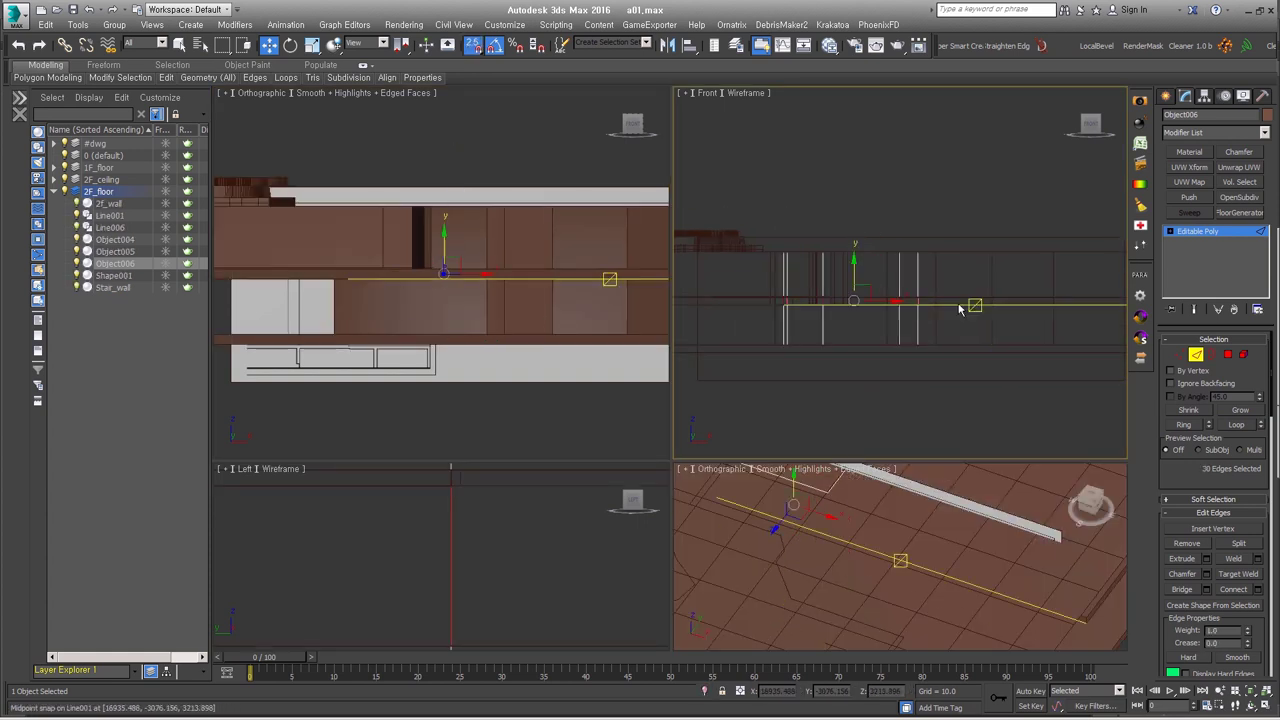
- Switch to wireframe and select the detached wall objects for the wall layer
middle_click_drag(958, 308, 886, 365, "alt")
key("F3")
left_click_drag(823, 271, 714, 209)
mouse_move(714, 209)
middle_mouse_down("alt")
mouse_move(823, 371)
mouse_move(940, 385)
mouse_move(922, 368)
middle_mouse_up("alt")
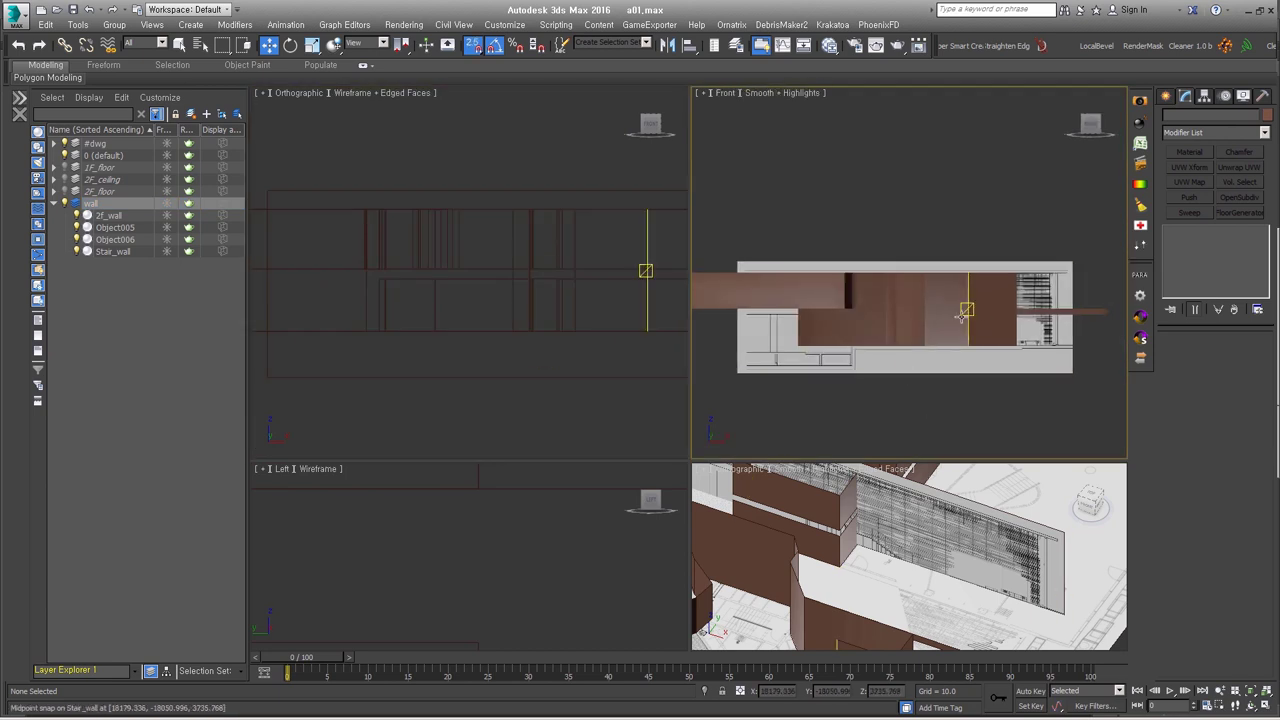
- Apply the 1F_section_Front image to the section plane and rotate and move it upright
left_click(966, 306)
middle_click_drag(800, 300, 1000, 330, "alt")
left_click(1040, 326)
key("e")
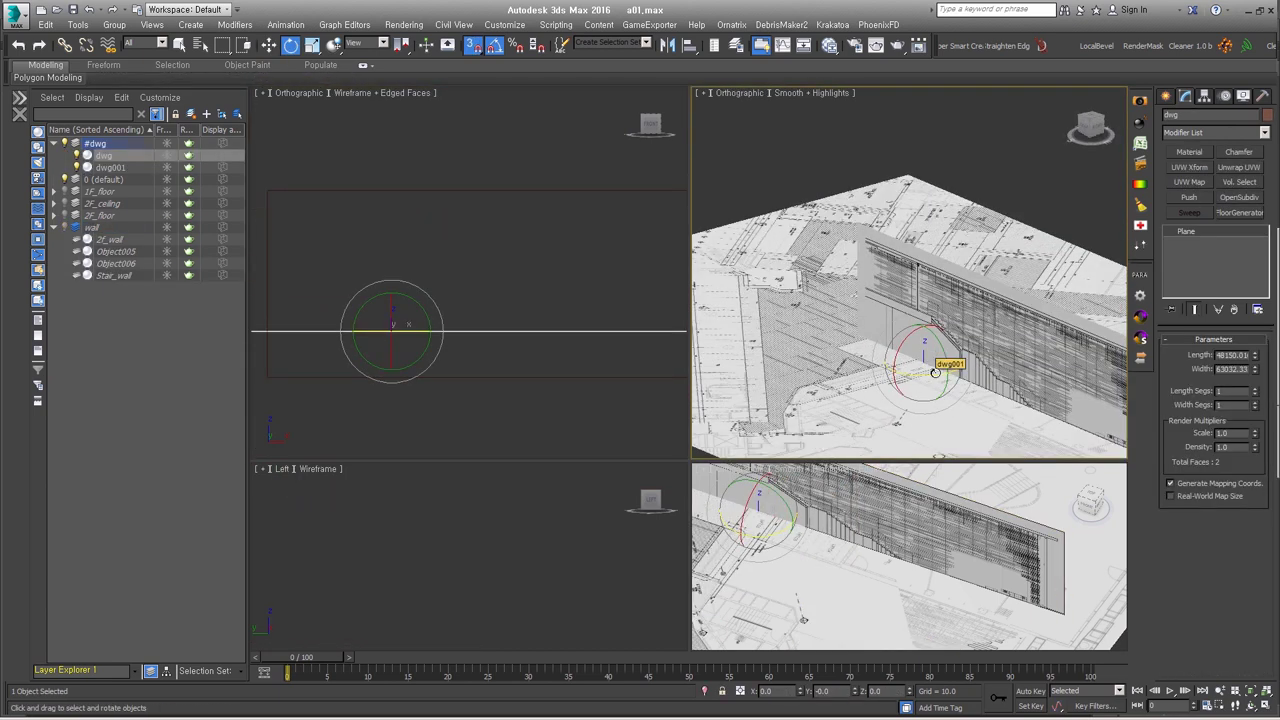
left_click(705, 381)
double_click(708, 383)
left_click_drag(770, 467, 970, 450)
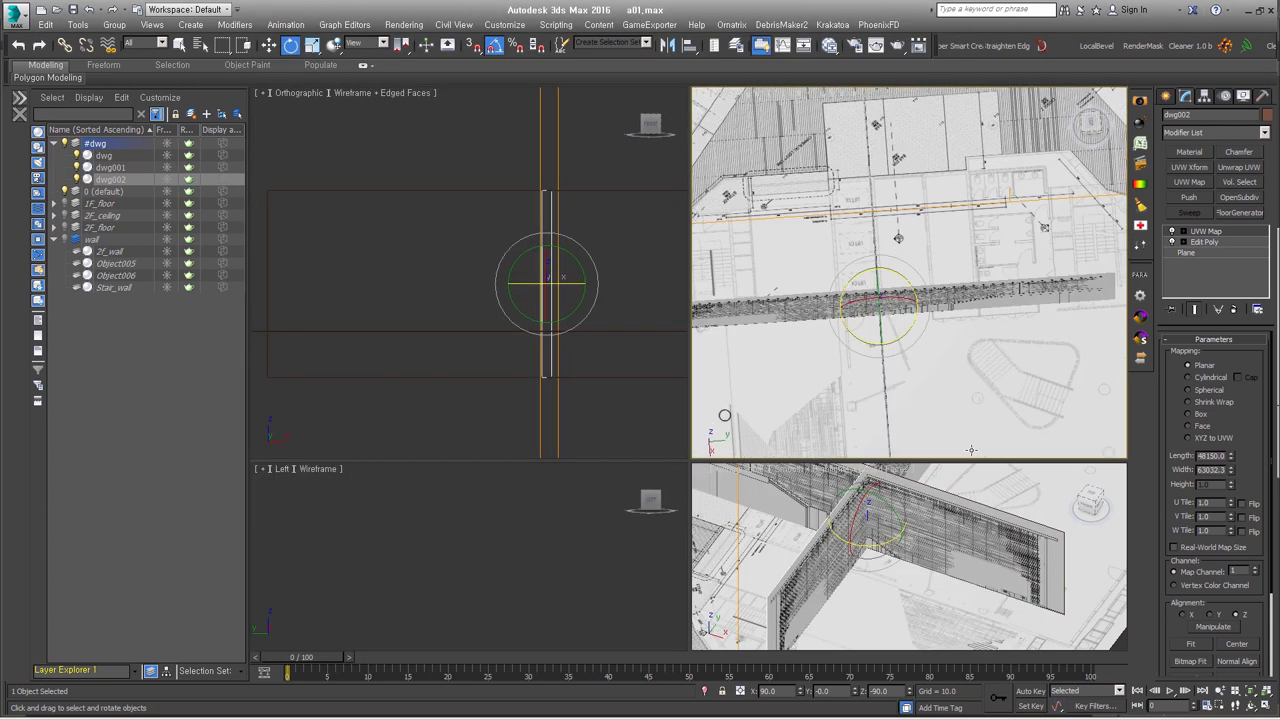
mouse_move(970, 450)
middle_mouse_down("alt")
mouse_move(922, 353)
mouse_move(935, 270)
mouse_move(850, 281)
middle_mouse_up("alt")
key("w")
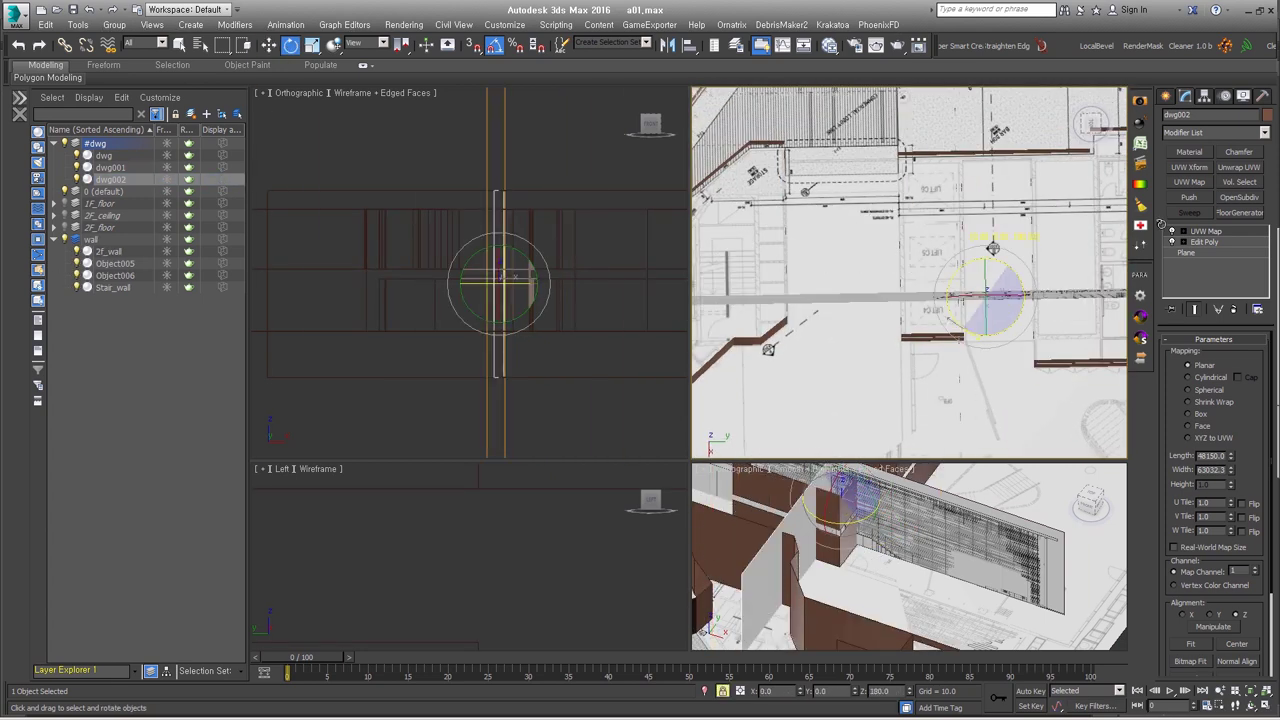
- Zoom into a close side view of wall panel Object005
middle_click_drag(958, 312, 728, 305, "alt")
key("z")
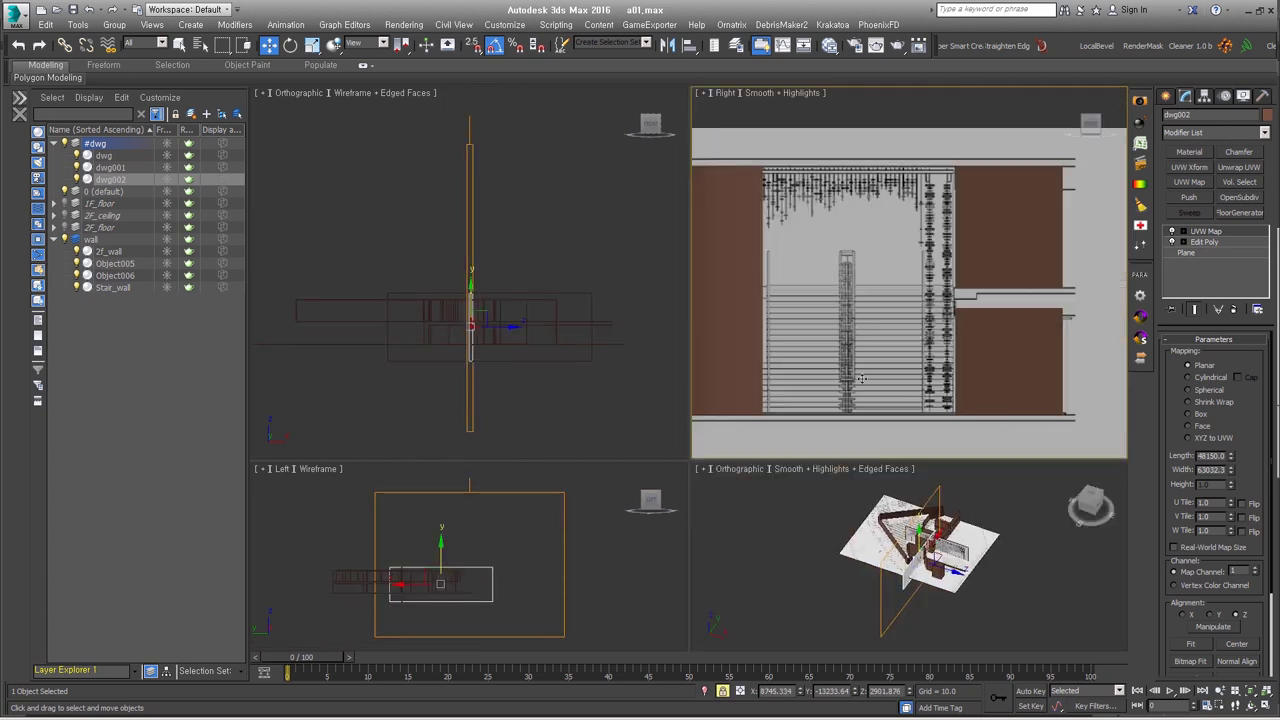
scroll(893, 324, "down", 3)
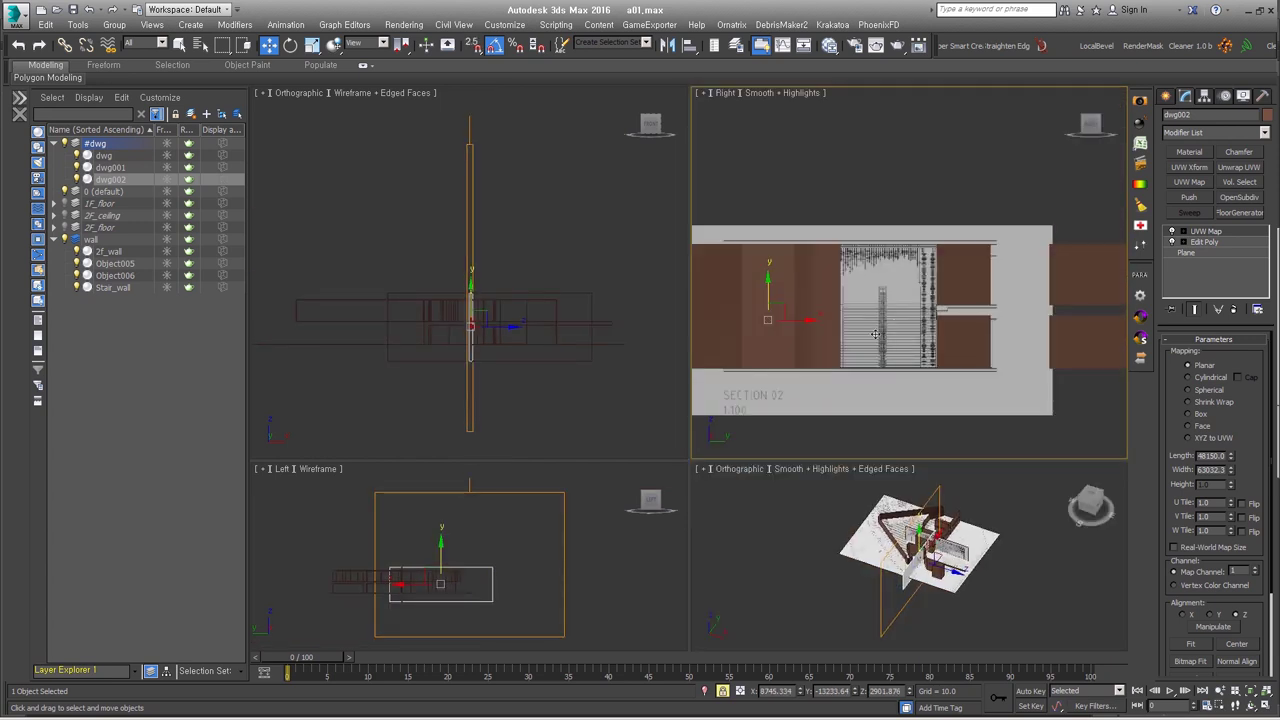
middle_click_drag(838, 211, 826, 314, "alt")
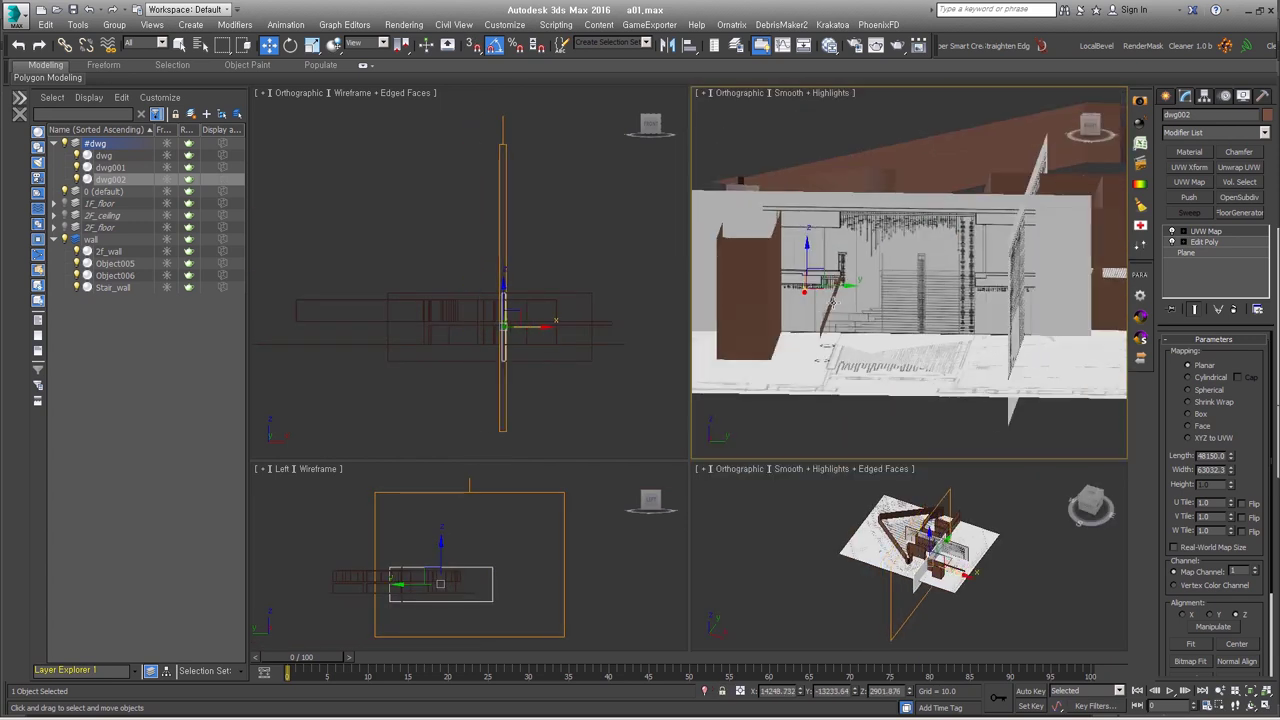
left_click(826, 314)
key("shift+z")
key("z")
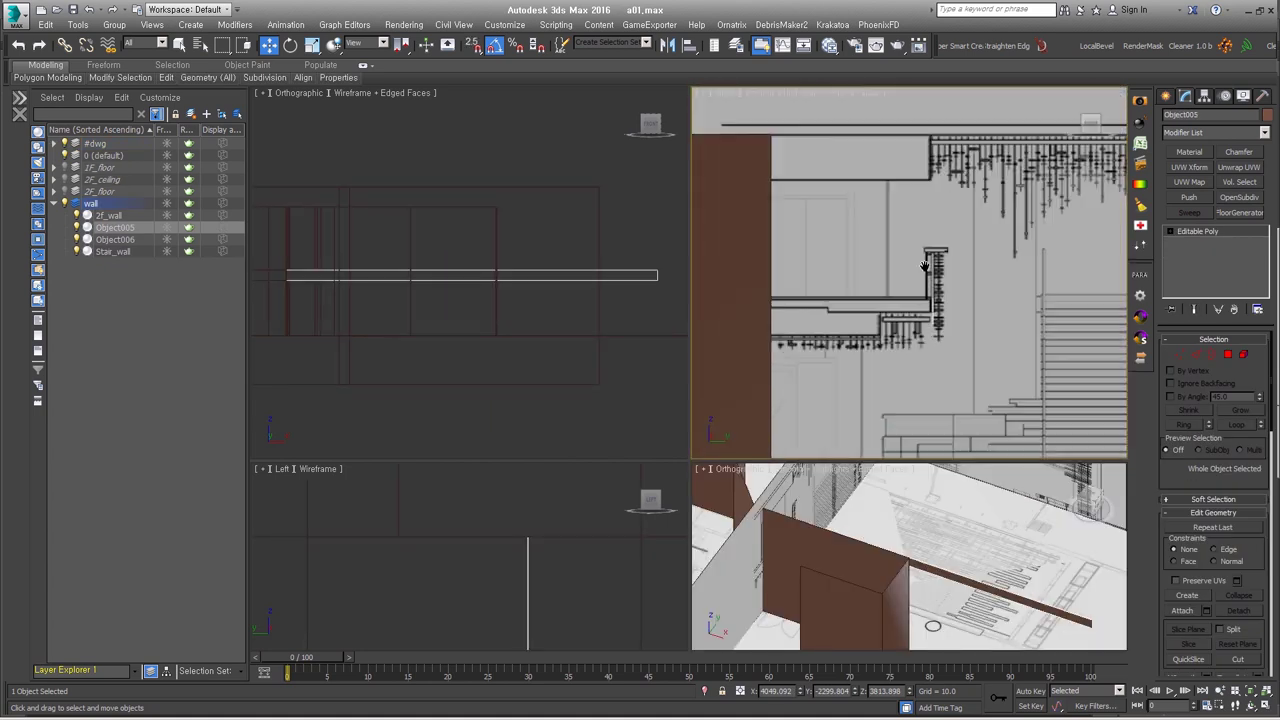
- Select slab outline Line007 and drop below its Shell to the outline's segments
mouse_move(450, 290)
middle_mouse_down("alt")
mouse_move(566, 291)
mouse_move(496, 280)
middle_mouse_up("alt")
left_click(566, 291)
key("shift+z")
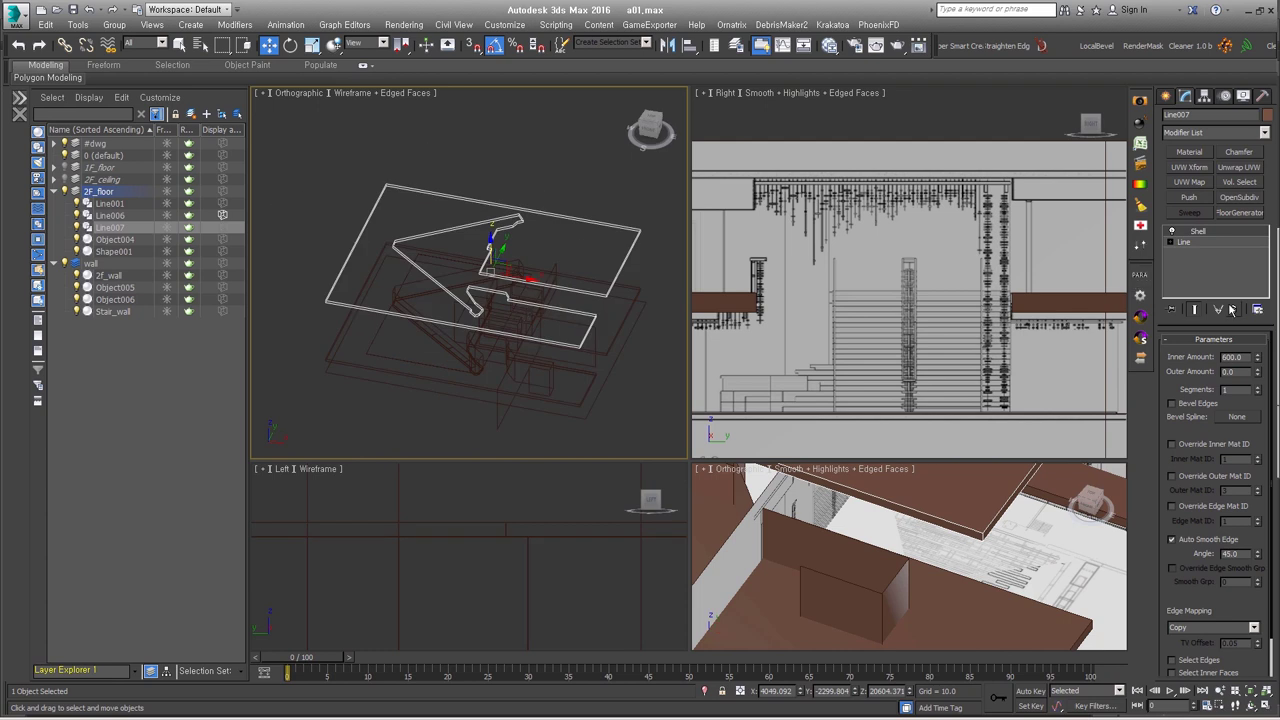
key("ctrl+z")
key("shift+z")
key("shift+z")
key("shift+z")
key("shift+z")
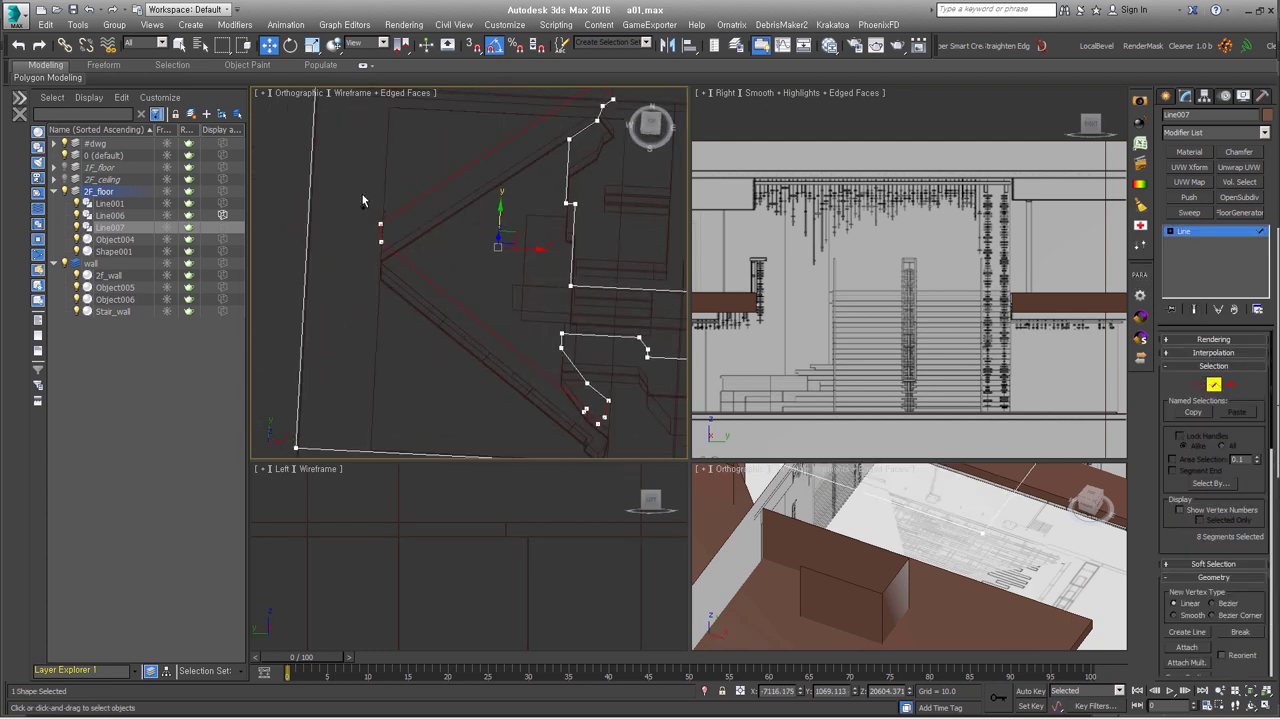
key("shift+z")
- Adjust the outline's vertices through the spline editing quad menu
middle_click_drag(530, 405, 530, 298)
scroll(1211, 444, "down", 5)
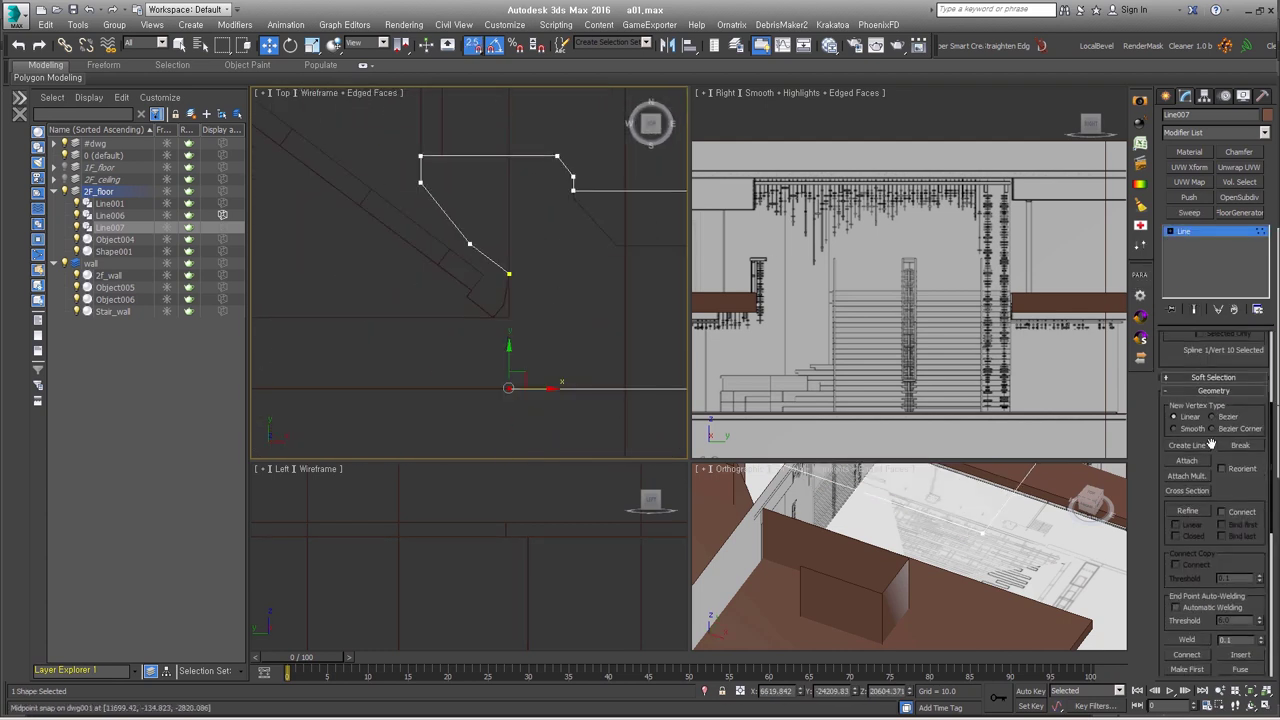
right_click(433, 130)
scroll(448, 172, "down", 3)
right_click(430, 186)
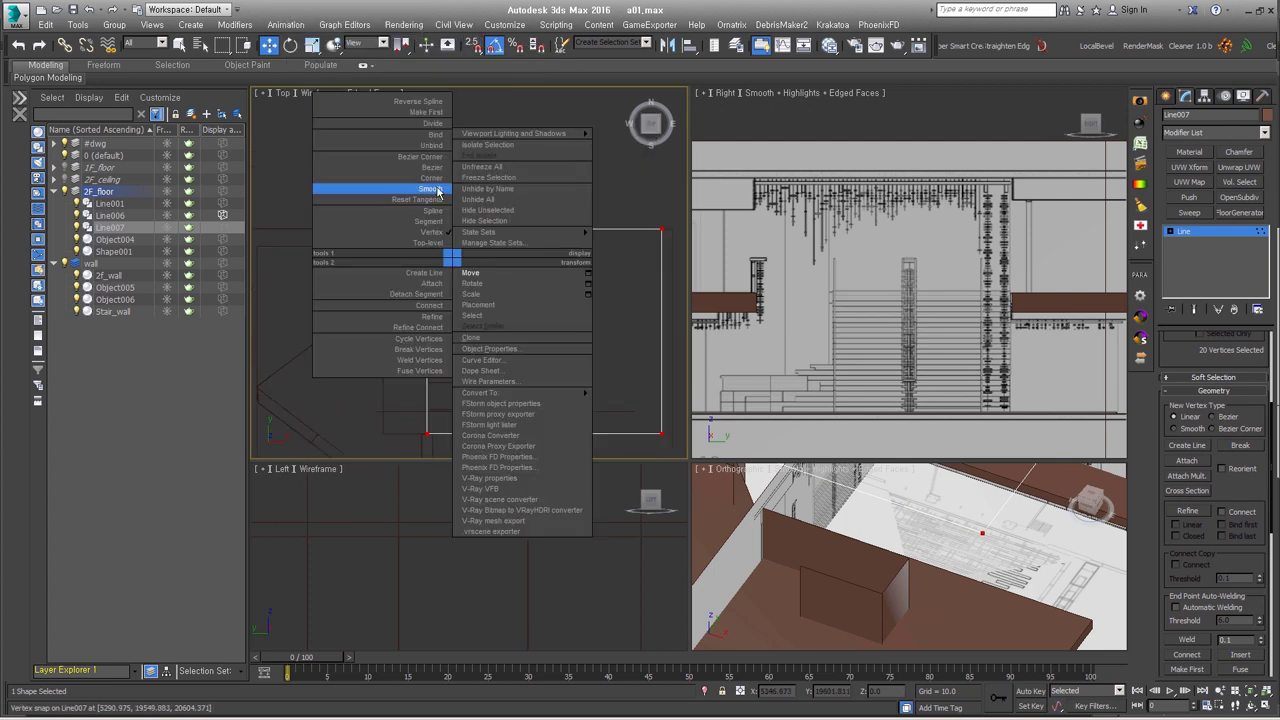
left_click(485, 247)
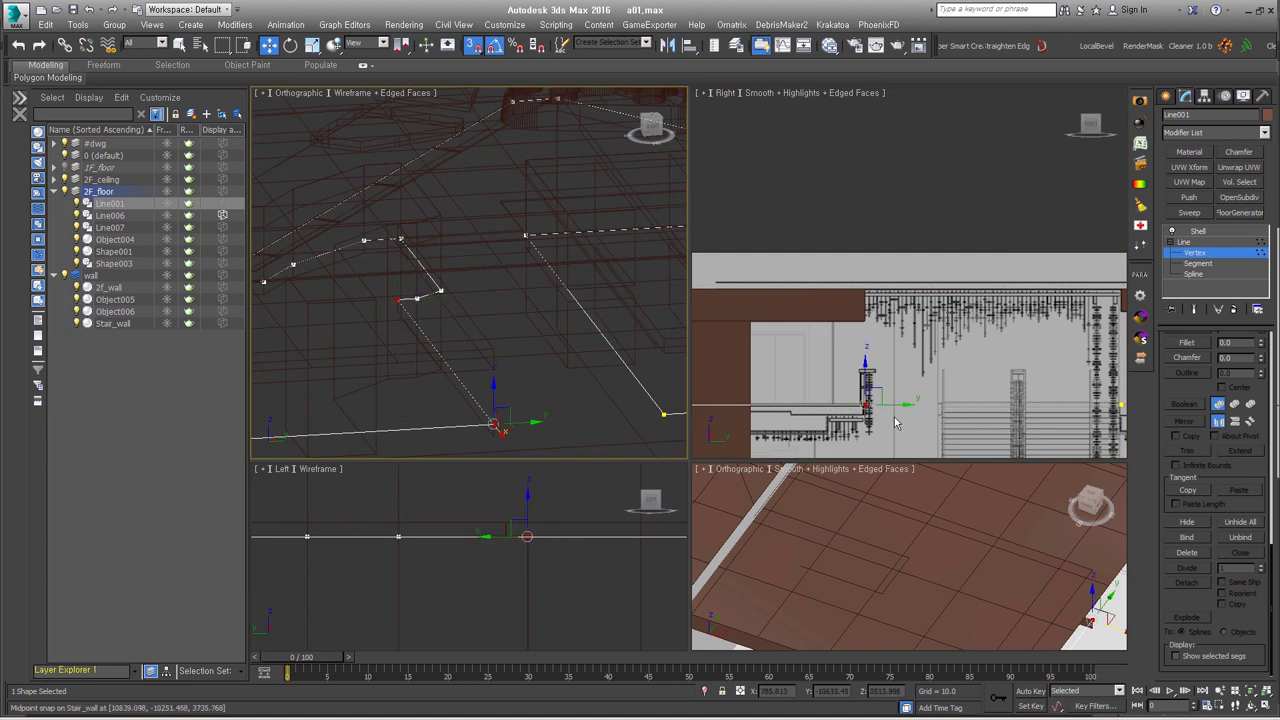
- Slide a vertex of second-floor slab Line001 left and inspect the slab edge
scroll(896, 423, "up", 2)
left_click_drag(896, 423, 916, 386)
scroll(885, 420, "down", 3)
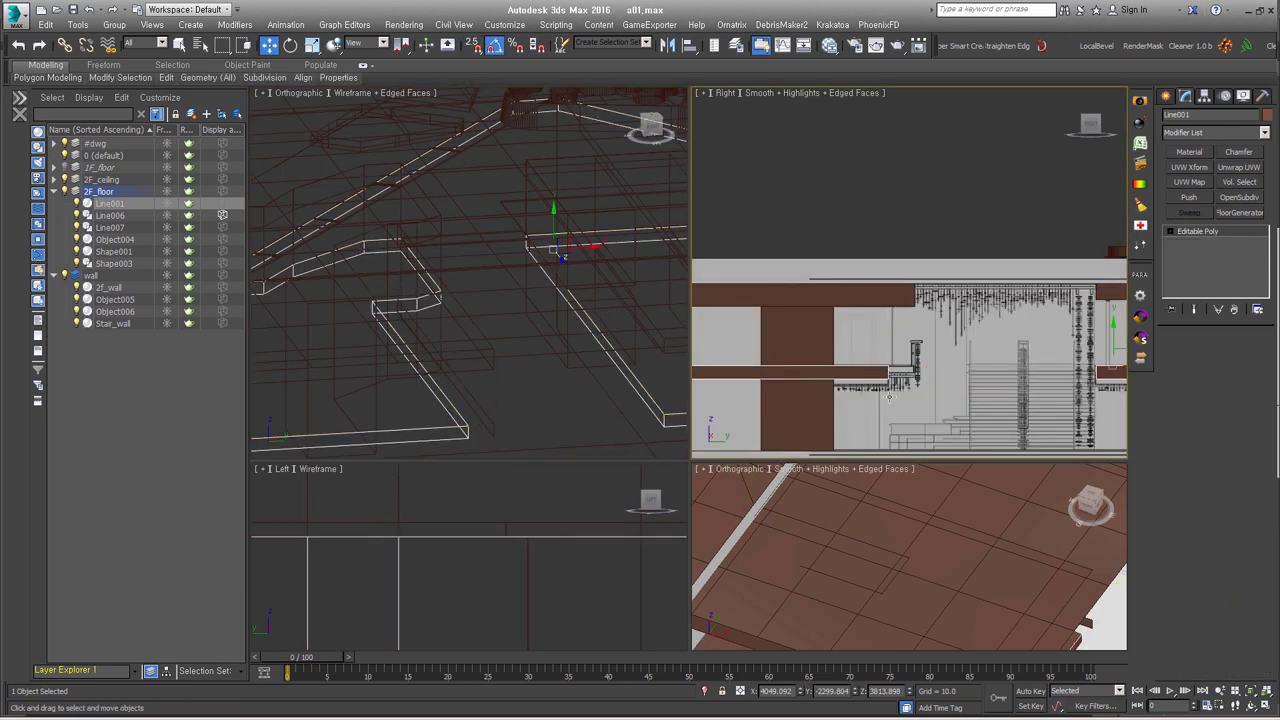
key("1")
scroll(938, 393, "up", 2)
scroll(890, 380, "up", 2)
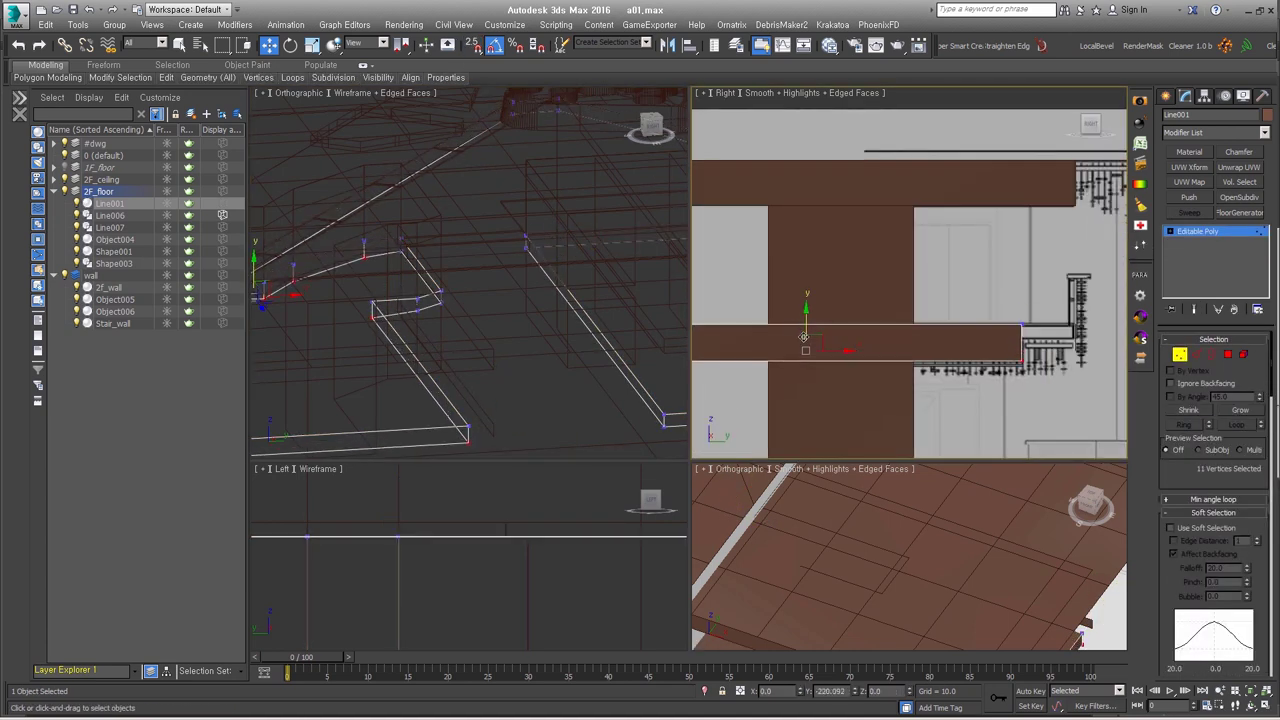
scroll(842, 366, "up", 2)
key("4")
mouse_move(600, 380)
middle_mouse_down("alt")
mouse_move(560, 374)
mouse_move(554, 339)
mouse_move(541, 342)
mouse_move(537, 397)
middle_mouse_up("alt")
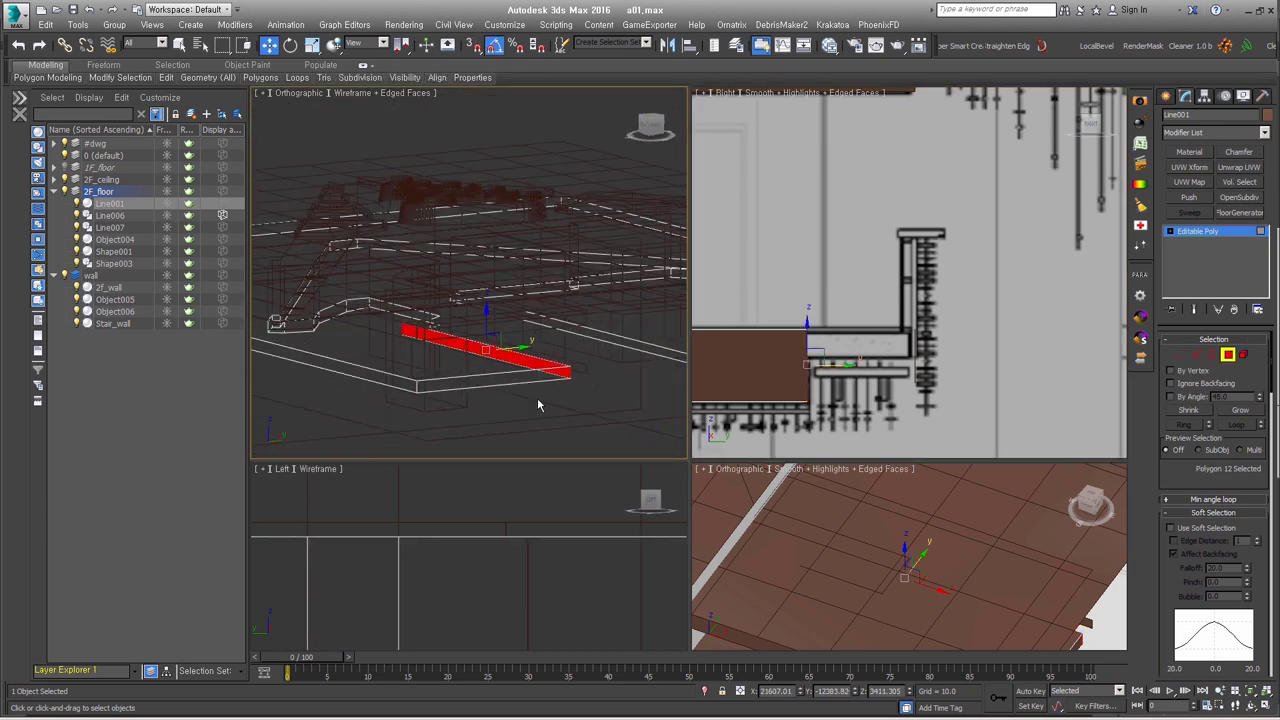
scroll(900, 340, "up", 3)
- Turn on snapping, clear the vertex selection and frame the top view
key("1")
key("s")
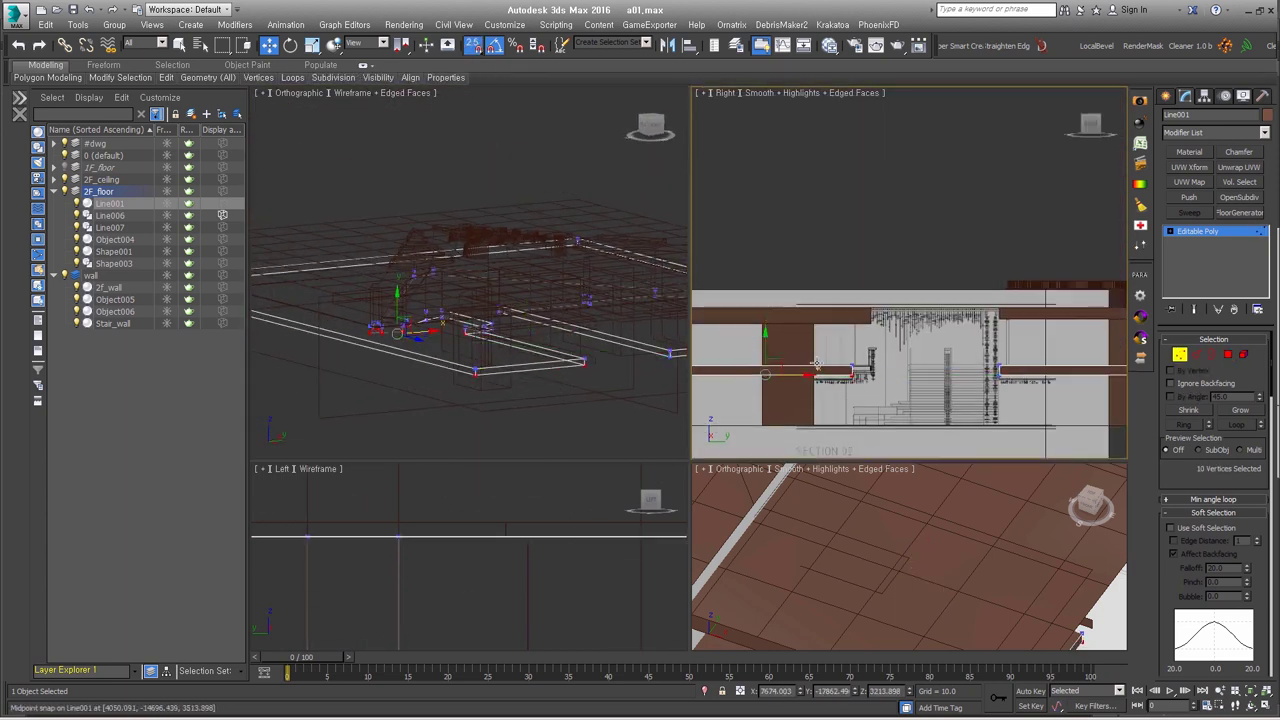
left_click(486, 348)
key("t")
key("ctrl+shift+z")
key("1")
scroll(1205, 480, "down", 5)
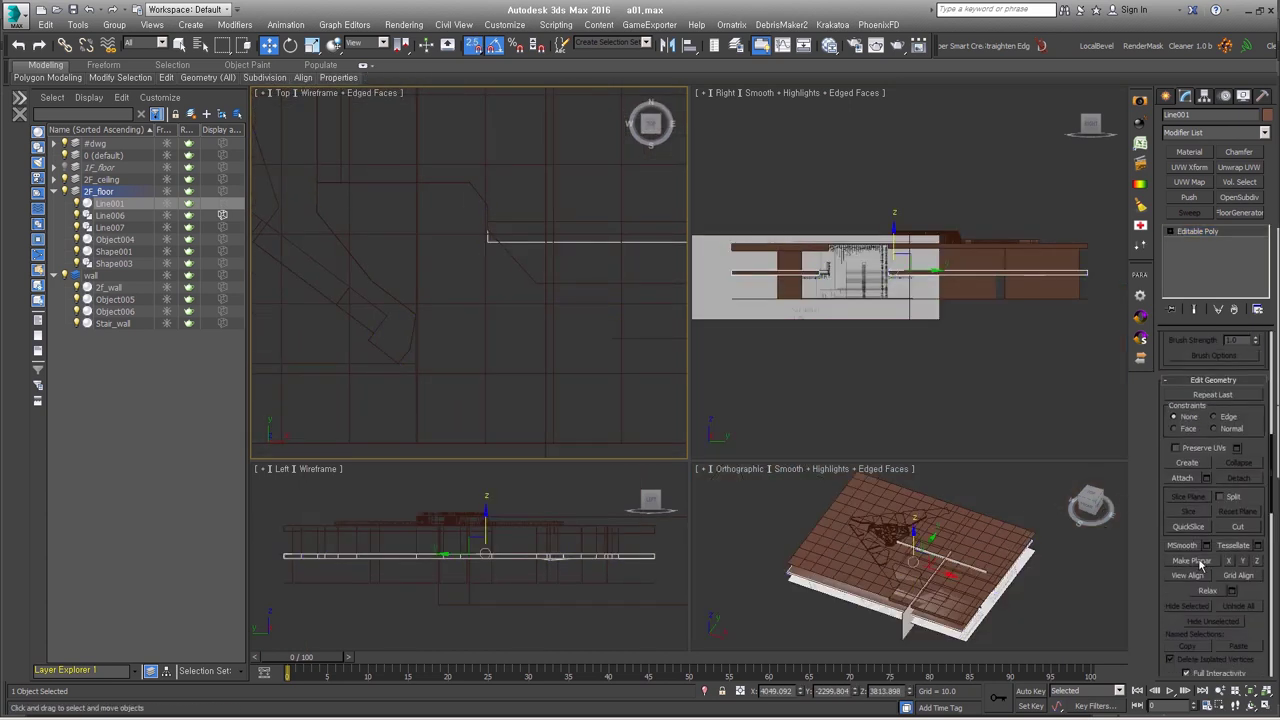
scroll(480, 323, "down", 3)
- Select the slab's edge face strip and zoom to it, trying then undoing thickness
key("4")
mouse_move(480, 323)
middle_mouse_down("alt")
mouse_move(601, 355)
mouse_move(453, 265)
mouse_move(557, 300)
middle_mouse_up("alt")
key("w")
key("z")
scroll(453, 265, "down", 3)
key("f")
scroll(850, 280, "up", 5)
key("ctrl+z")
- Detach the edge faces from the slab as the separate strip Object007
right_click(840, 285)
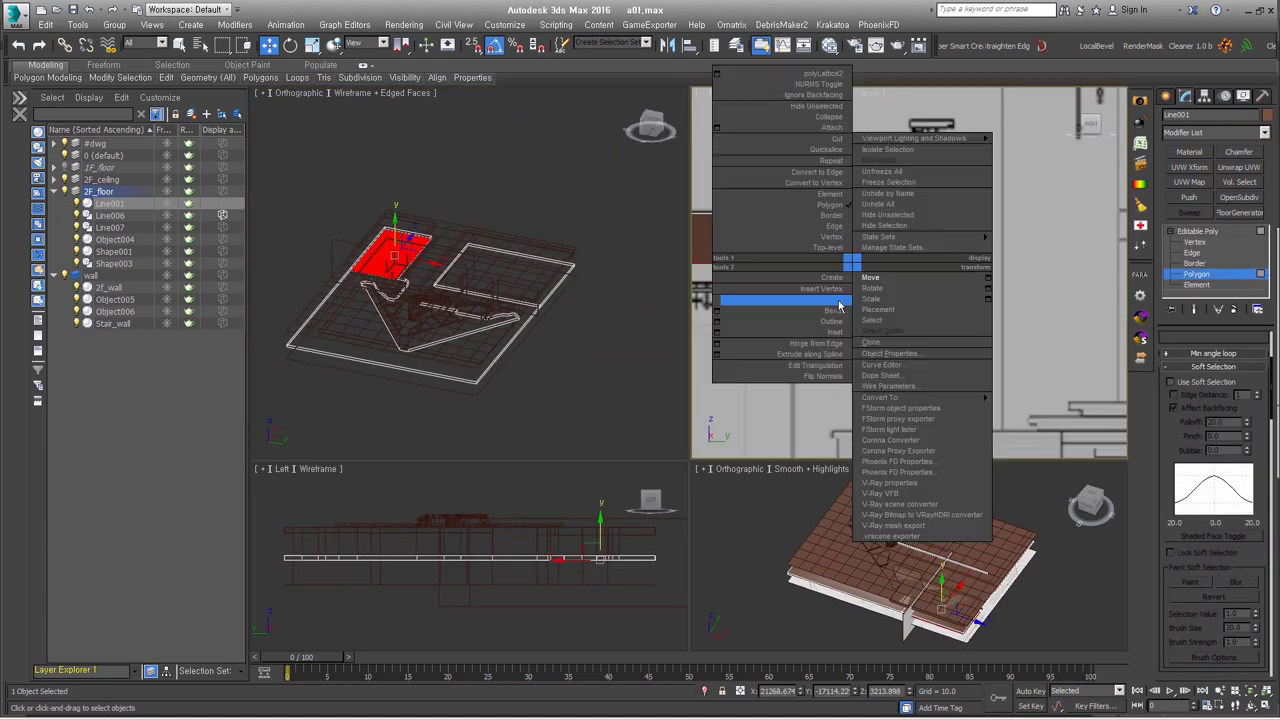
key("Escape")
scroll(523, 306, "up", 5)
key("w")
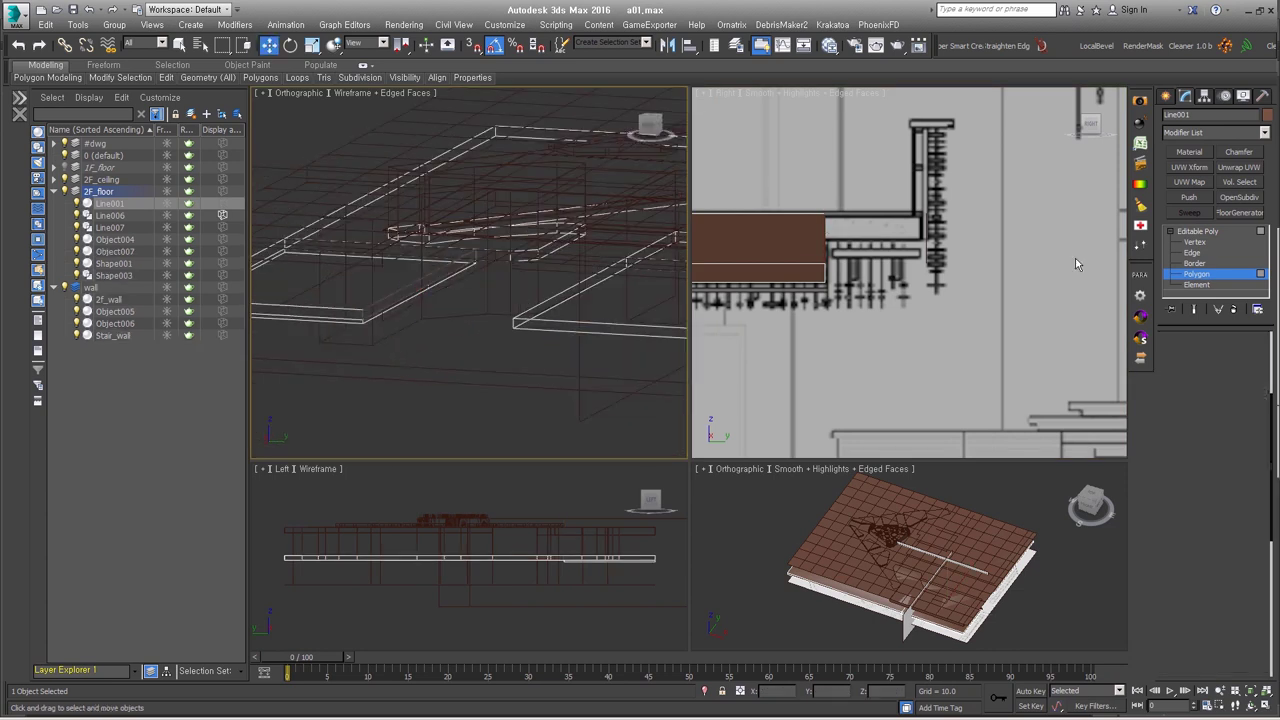
left_click(486, 321)
middle_click_drag(474, 374, 357, 337)
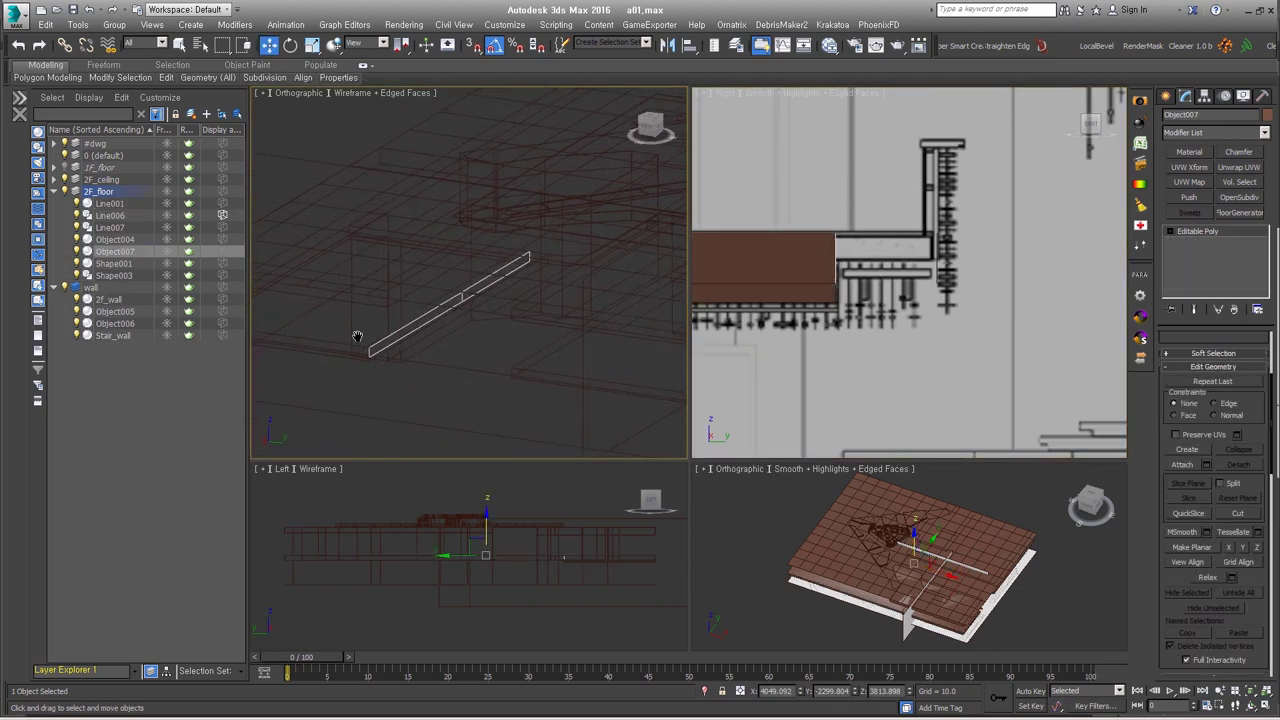
- Reselect slab Line001 and pick the remaining face at its edge
left_click(434, 314)
key("2")
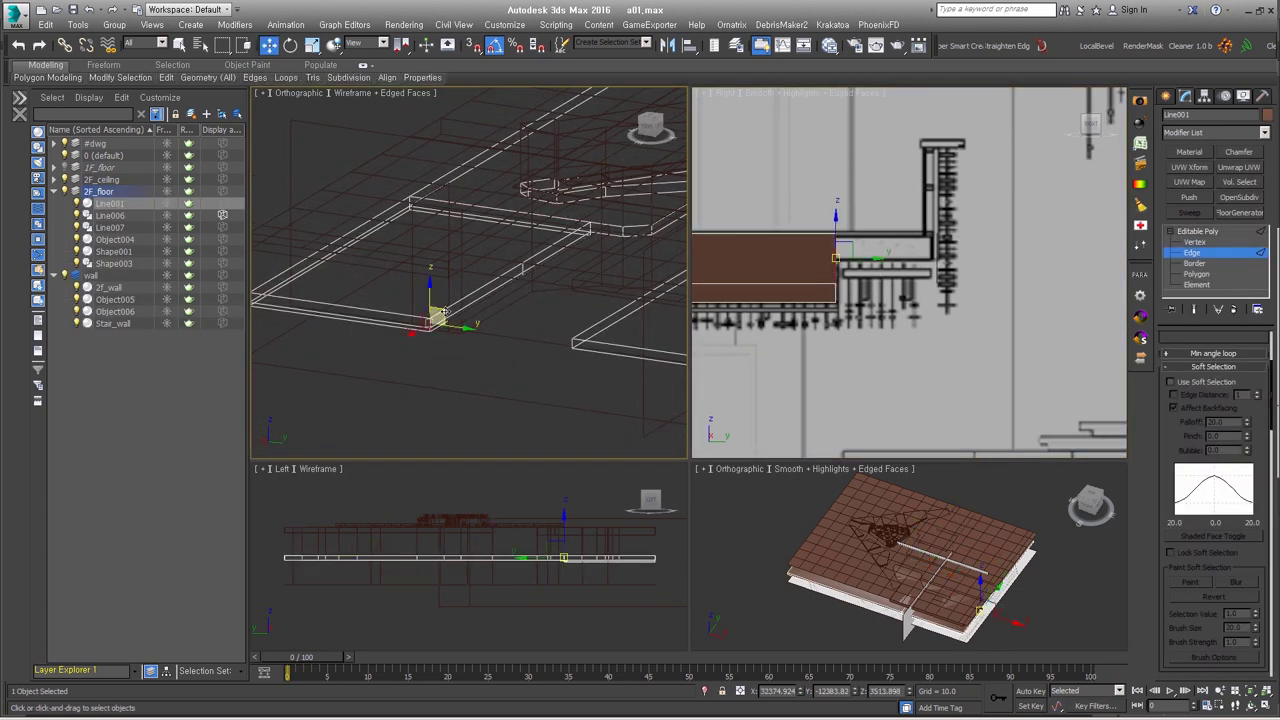
key("4")
left_click(503, 249)
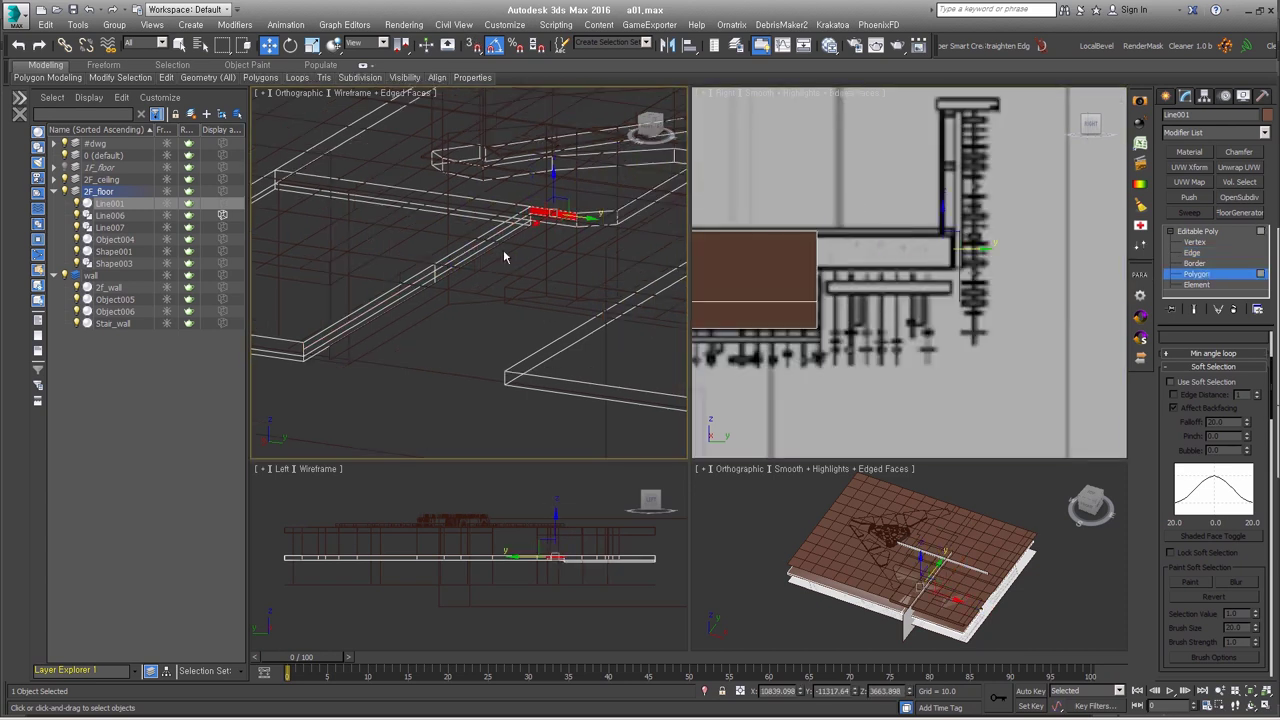
right_click(508, 268)
scroll(566, 251, "up", 3)
scroll(509, 280, "down", 5)
scroll(890, 342, "up", 3)
- Shift-rotate a copy of wall panel Object005 90° to horizontal and accept Clone Options
left_click(890, 342)
scroll(900, 360, "up", 2)
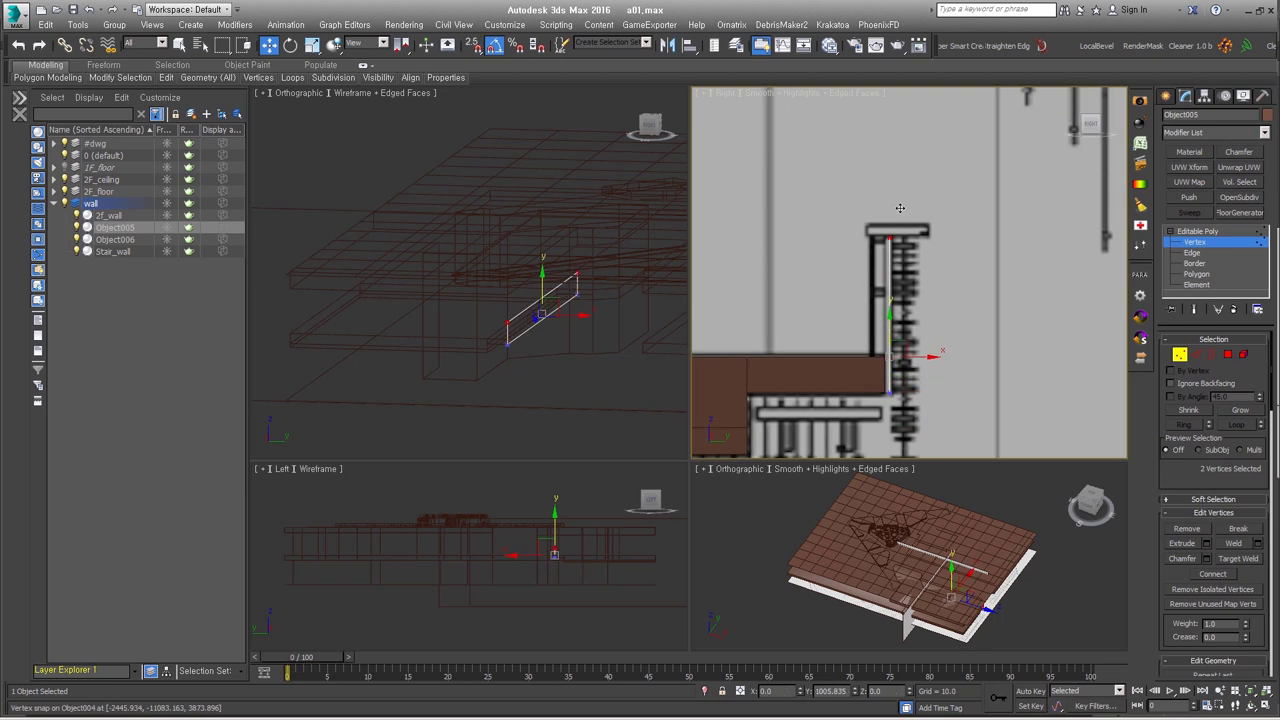
scroll(898, 378, "up", 1)
middle_click_drag(898, 378, 878, 398)
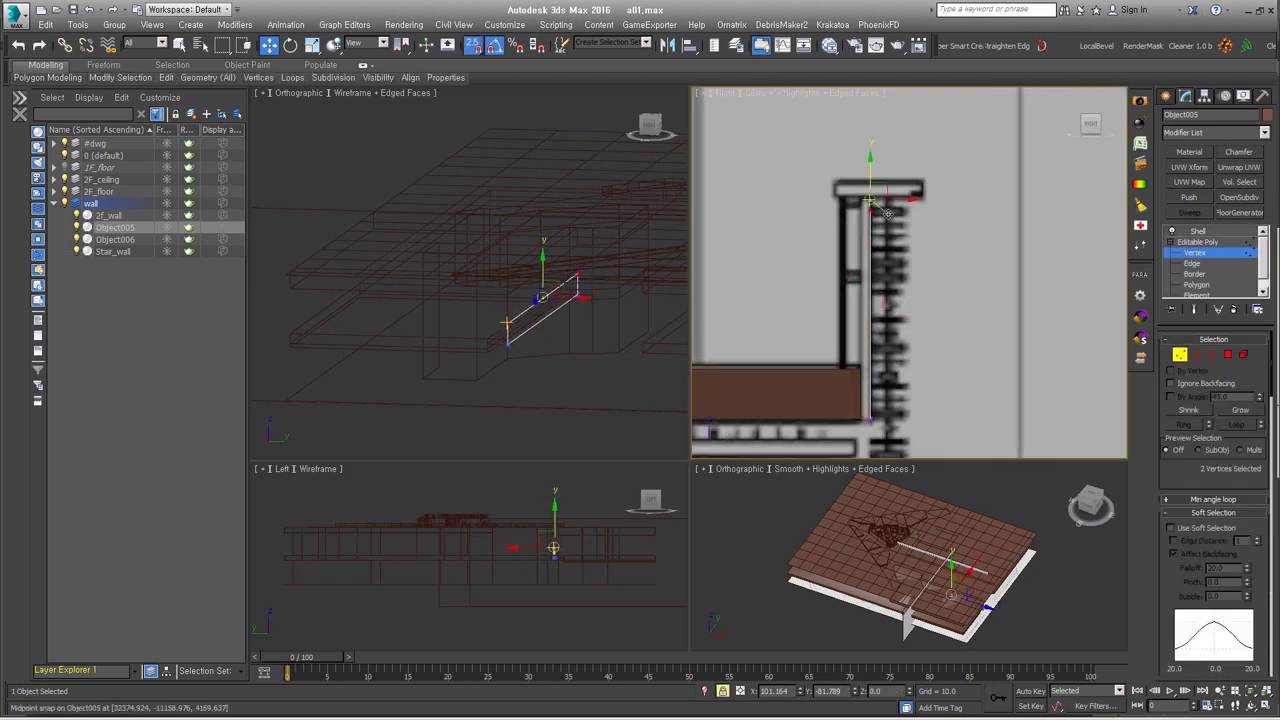
key("e")
left_click_drag(895, 292, 927, 356, "shift")
key("Return")
scroll(927, 356, "up", 2)
- Select the copied panel's end vertices, then return to the whole panel
scroll(900, 280, "up", 2)
right_click(857, 232)
key("w")
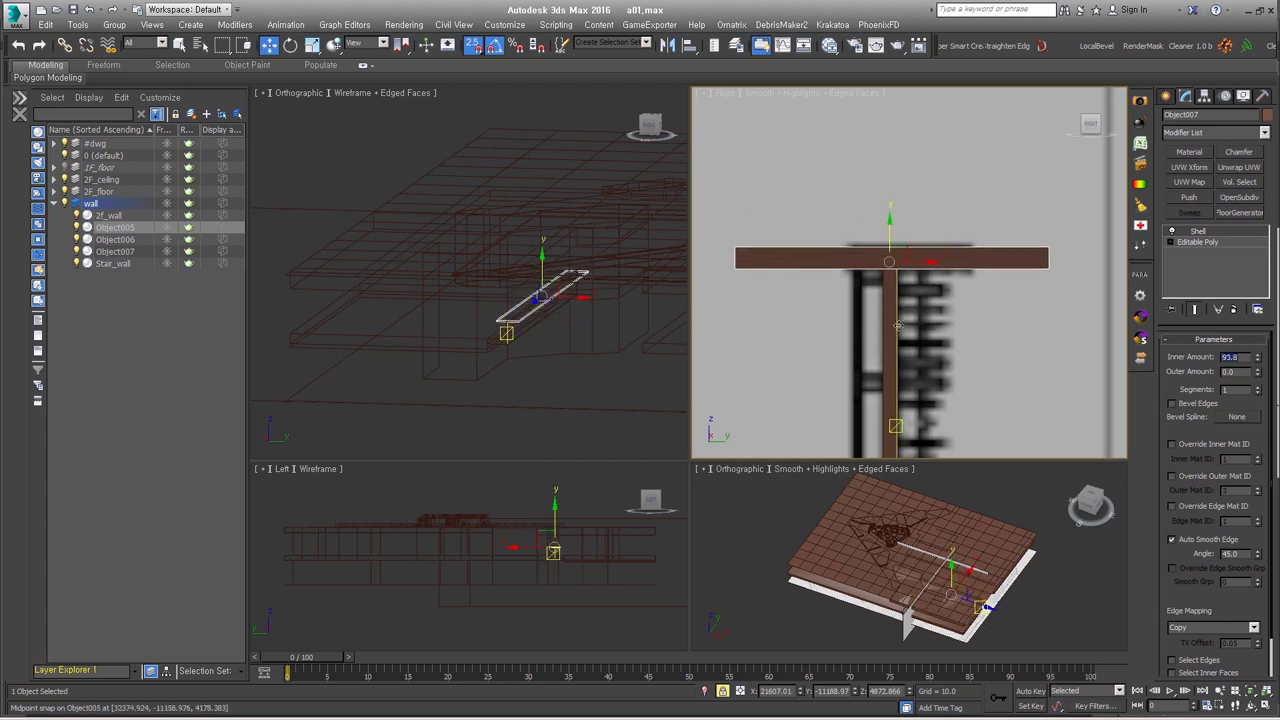
key("1")
left_click_drag(1060, 225, 960, 275)
mouse_move(903, 243)
middle_mouse_down("alt")
mouse_move(947, 242)
mouse_move(931, 272)
mouse_move(950, 285)
mouse_move(890, 300)
middle_mouse_up("alt")
key("1")
- Isolate the #dwg stair drawings and show dwg002 in Front view
left_click(54, 144)
left_click(110, 167)
left_click(110, 179, "shift")
key("alt+q")
middle_click_drag(930, 380, 948, 401, "alt")
left_click(890, 320)
key("f")
scroll(802, 303, "up", 5)
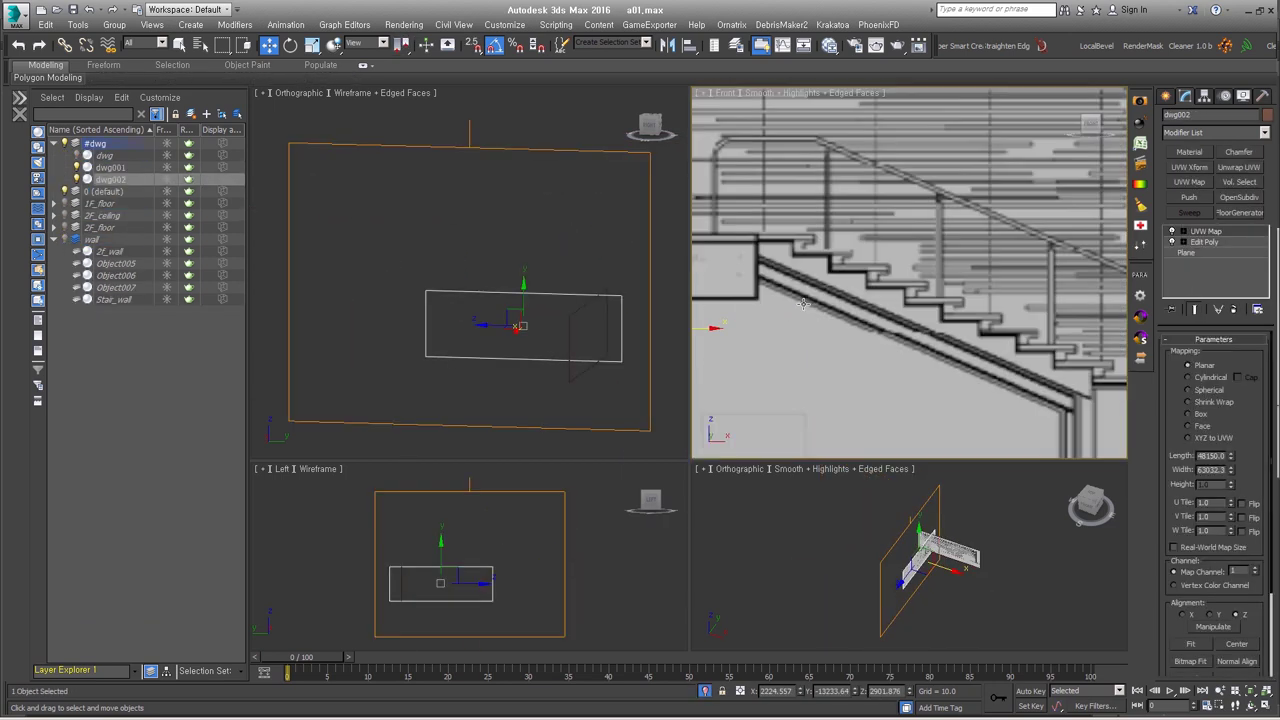
- Resize the viewport layout and switch to the Stair reference photo folder
left_click_drag(727, 397, 728, 398)
scroll(965, 284, "up", 1)
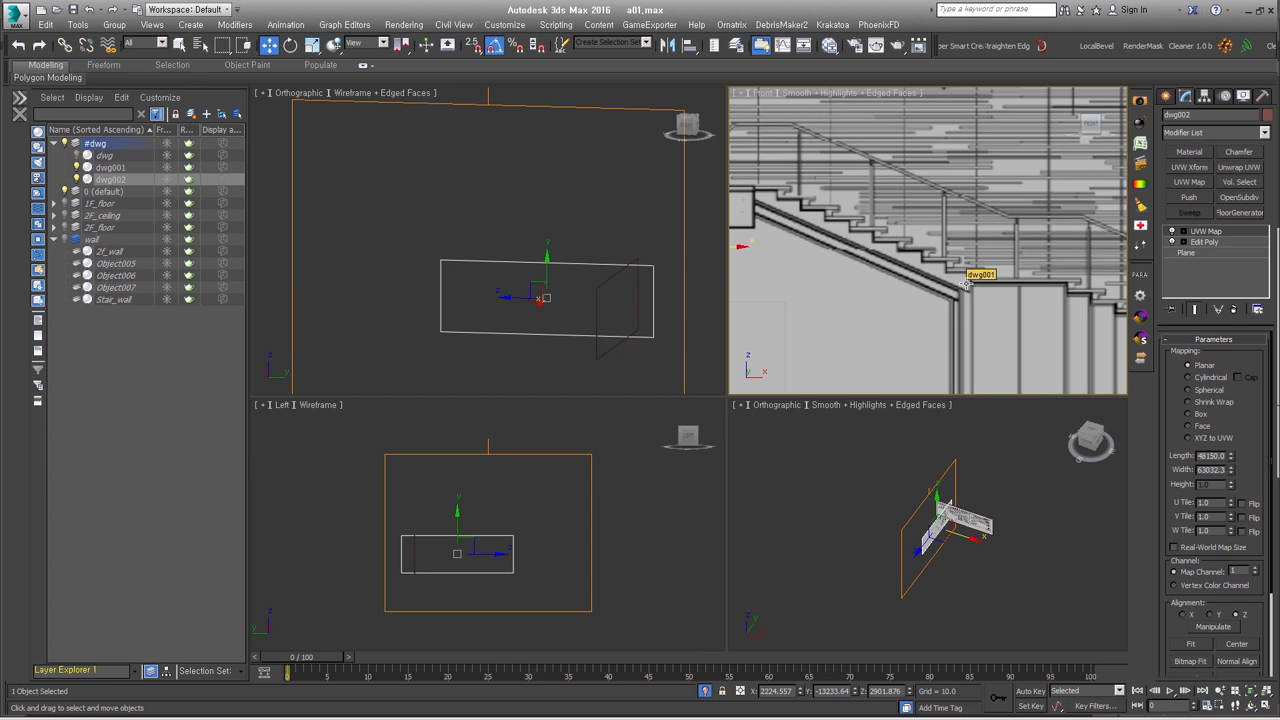
key("alt+Tab")
- View a grand-stair photo in Picasa, zoom in, page to the next, then close it
double_click(561, 522)
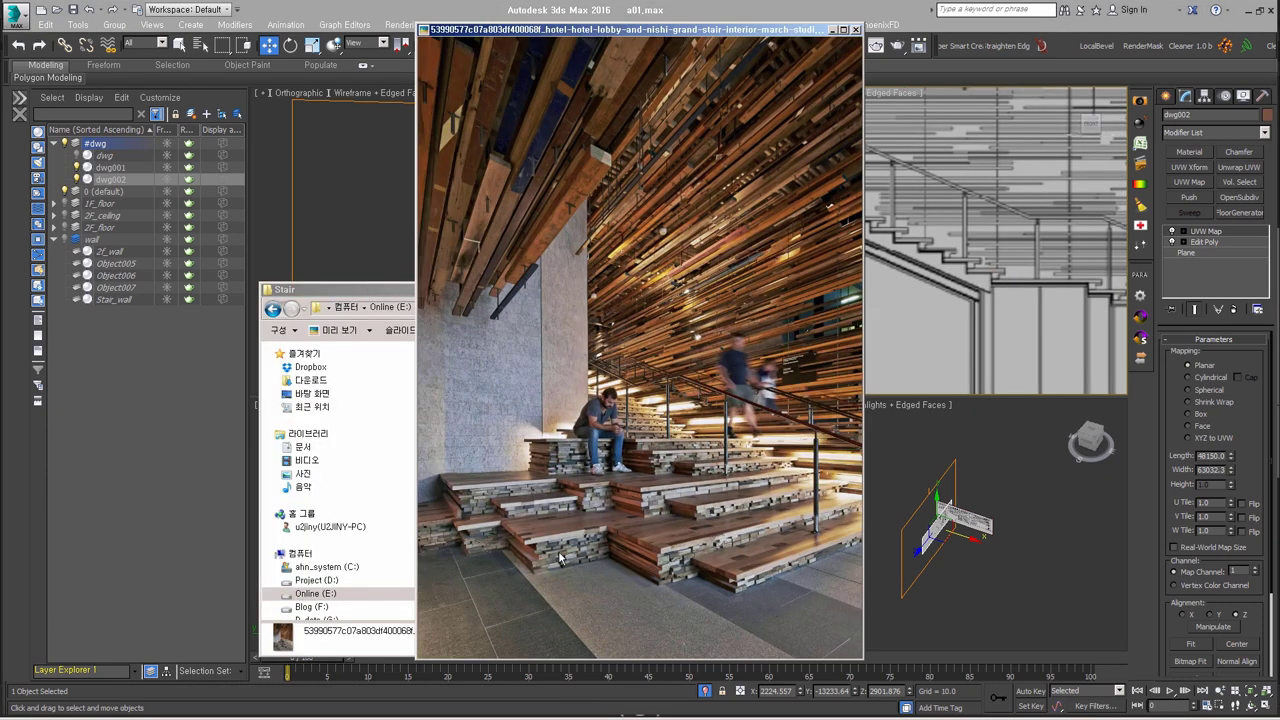
scroll(600, 503, "up", 2)
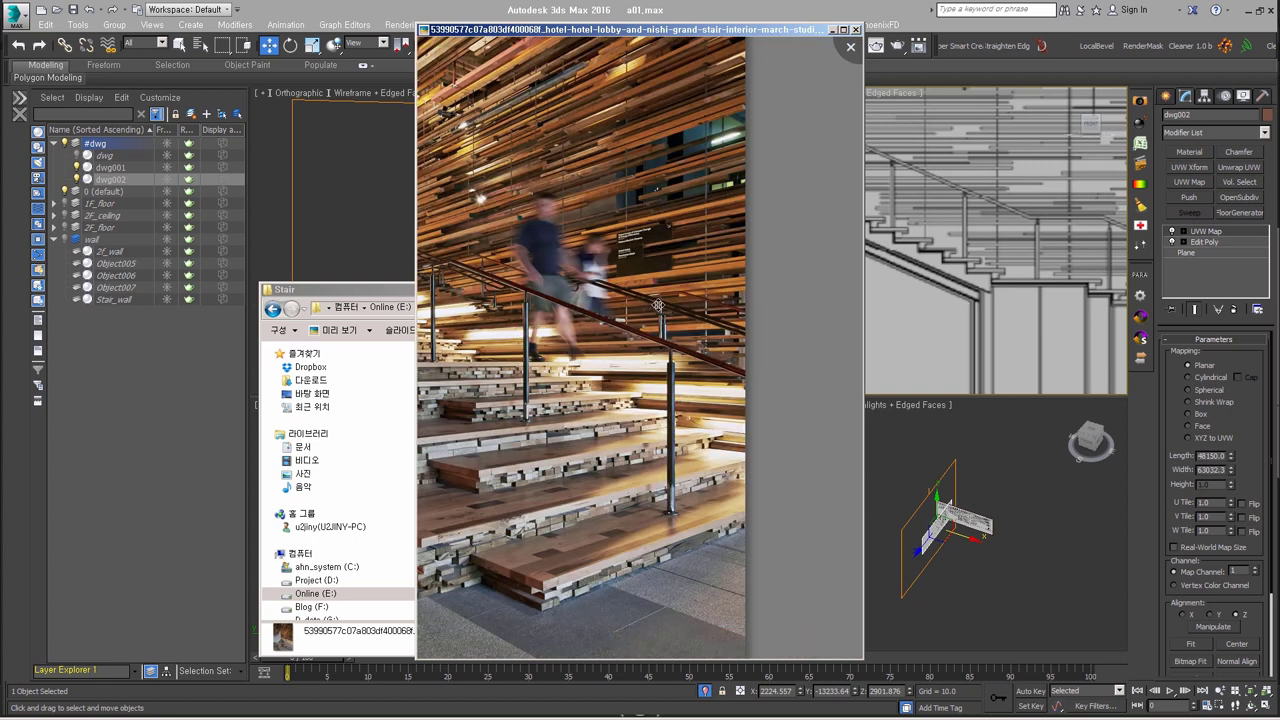
key("Right")
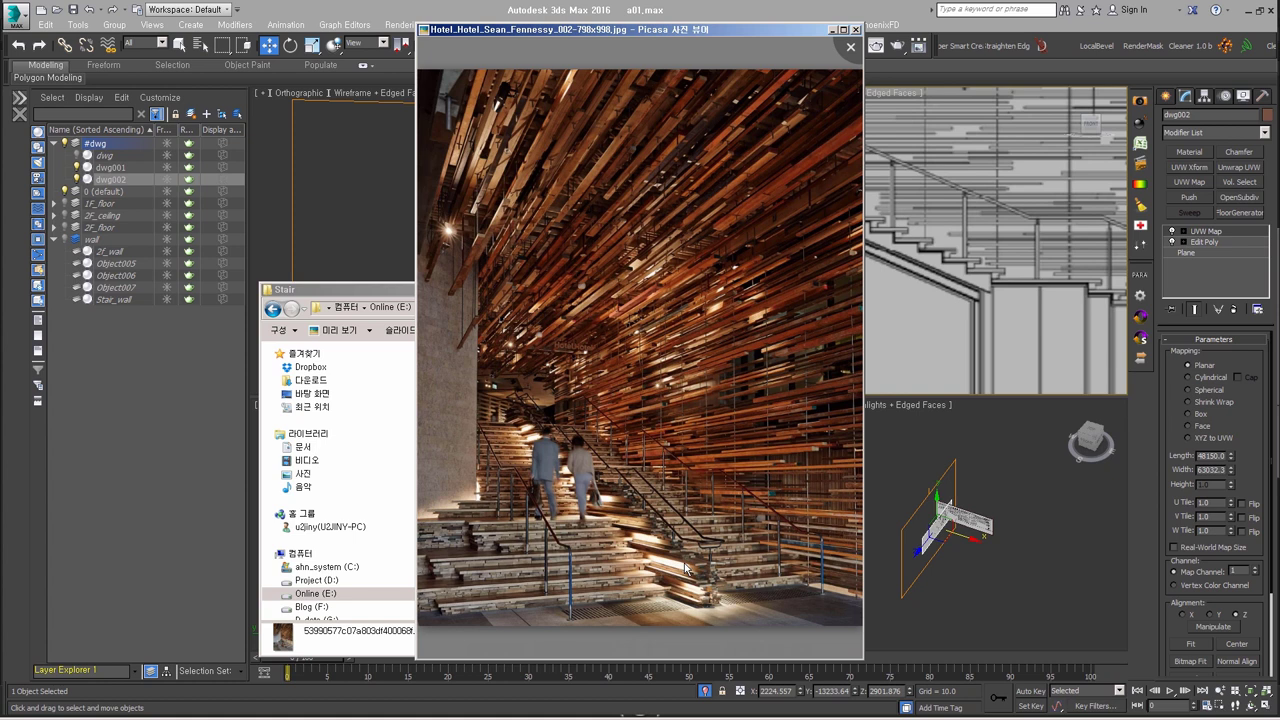
left_click(856, 30)
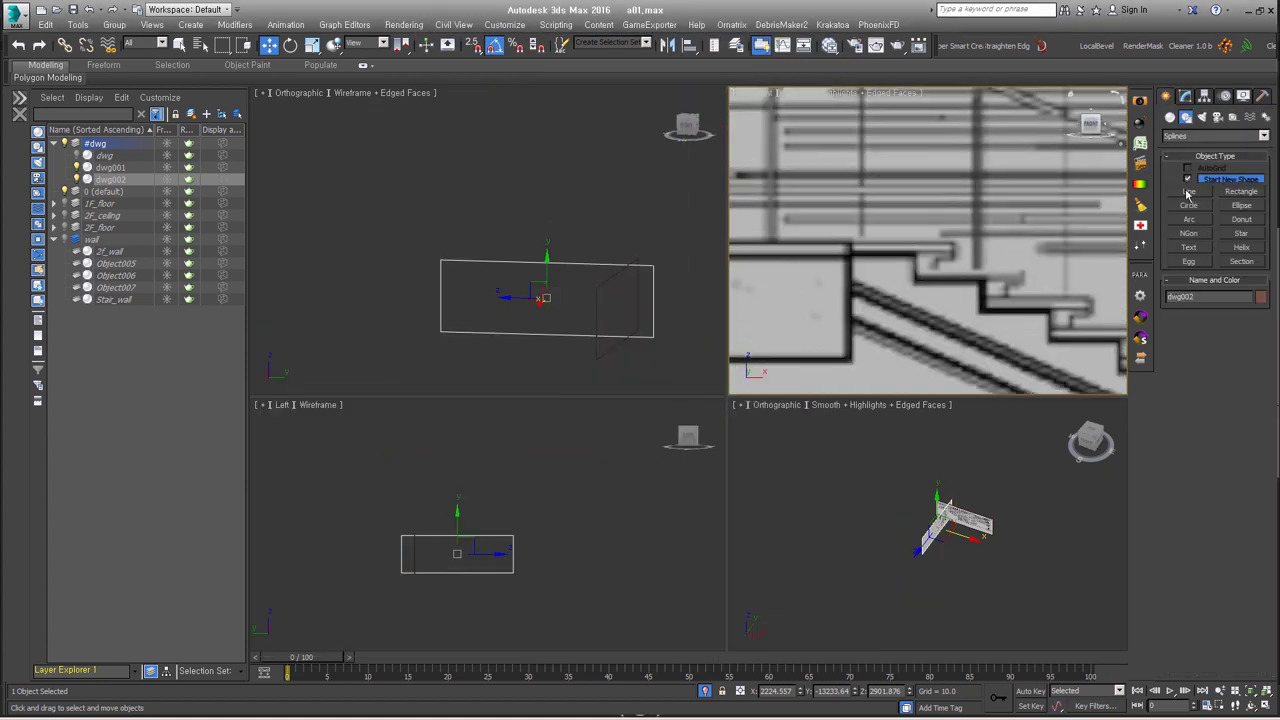
- Close the photo folder and draw a new line along the stair profile
left_click(55, 144)
left_click(1193, 193)
scroll(792, 220, "up", 1)
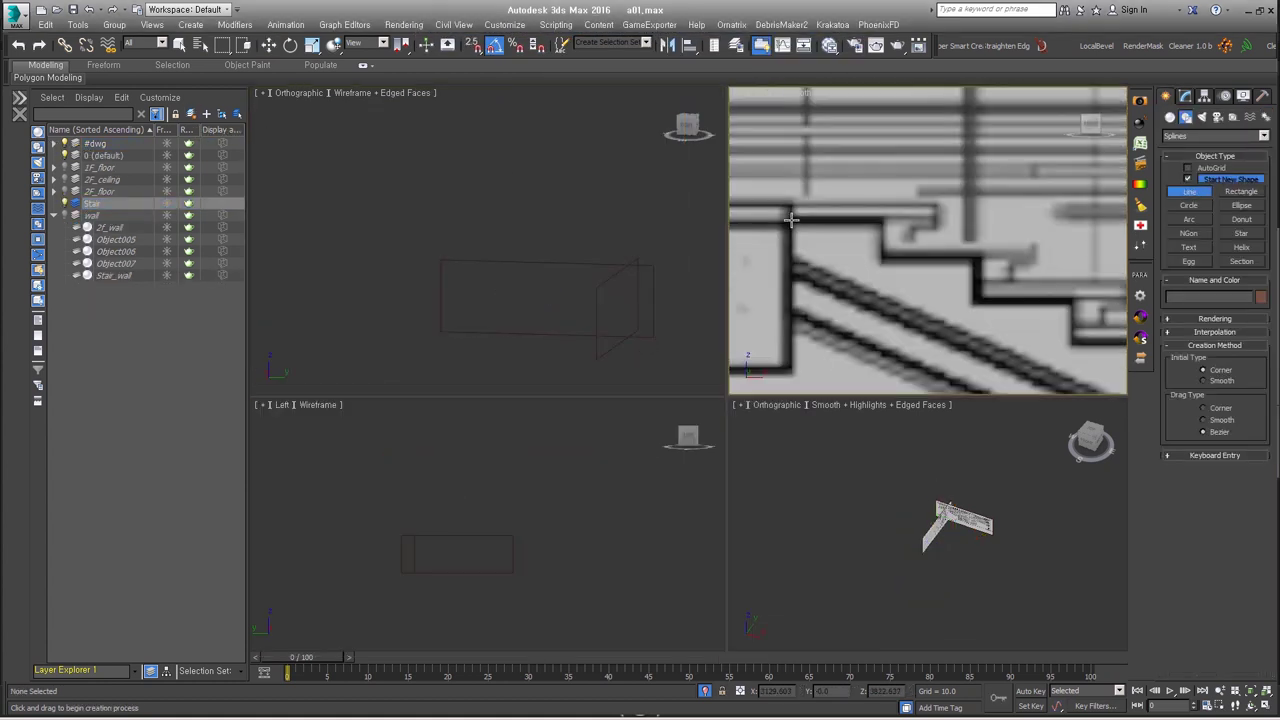
scroll(936, 220, "down", 2)
scroll(900, 240, "up", 3)
left_click(850, 252)
right_click(876, 292)
scroll(876, 292, "up", 2)
key("e")
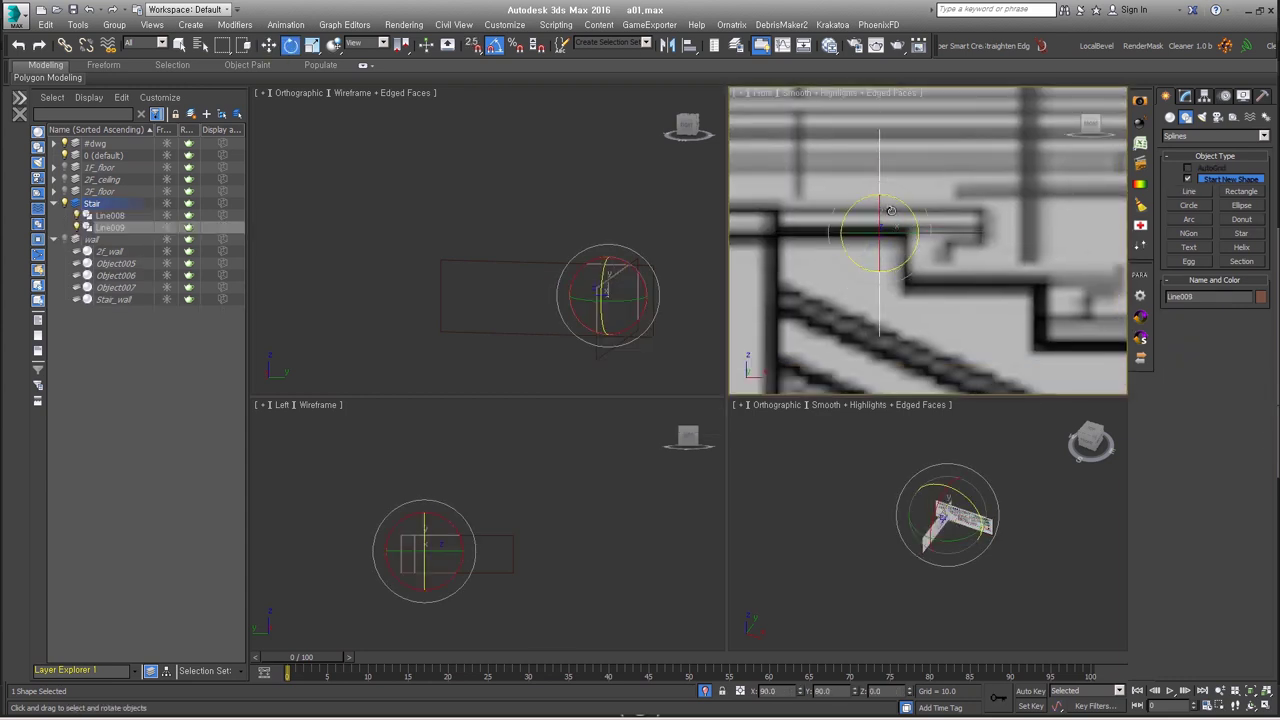
- Select the traced step lines Line008 and Line009 together
left_click(1184, 96)
key("1")
scroll(889, 233, "down", 1)
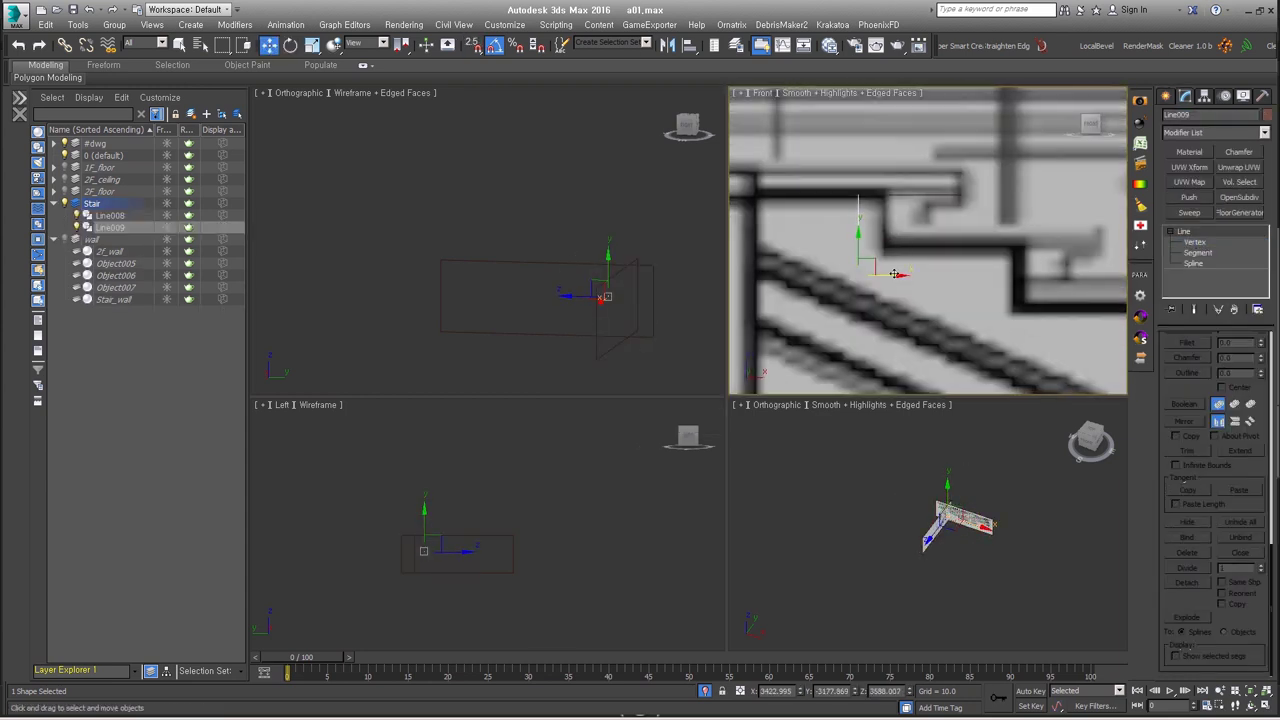
left_click(922, 195, "ctrl")
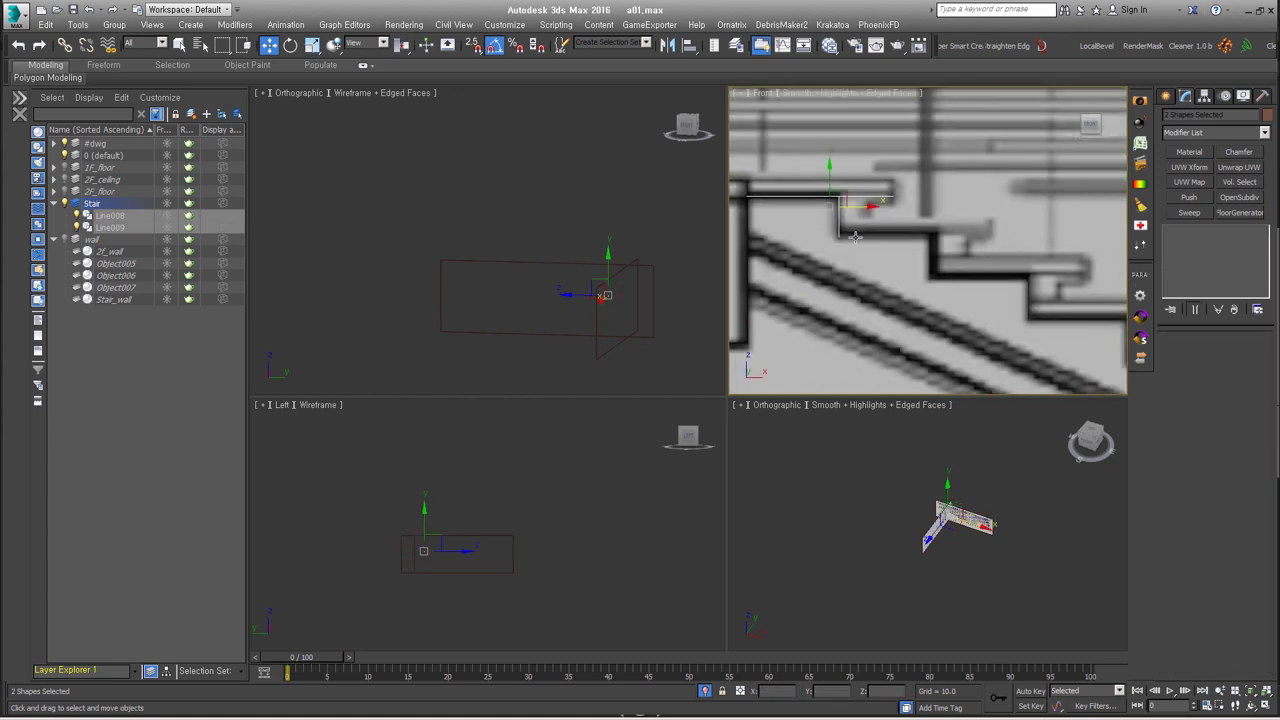
scroll(912, 268, "down", 2)
scroll(840, 235, "down", 3)
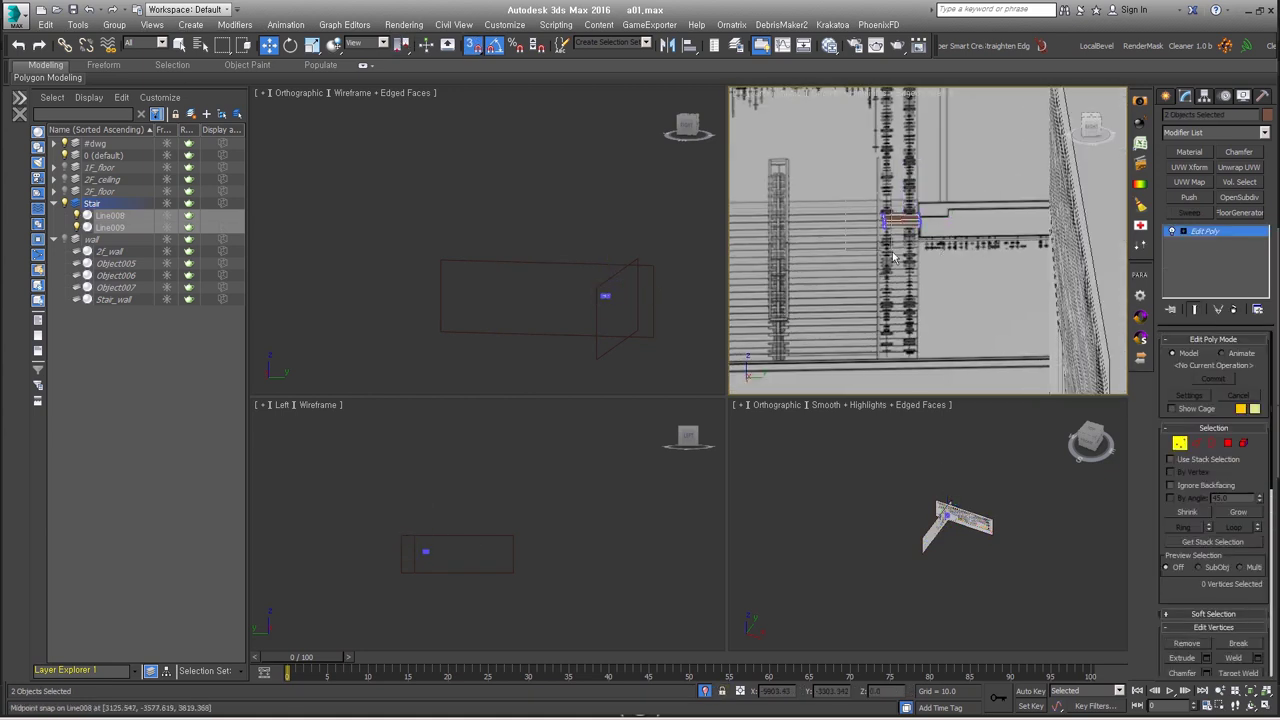
scroll(760, 200, "down", 1)
scroll(923, 279, "up", 3)
scroll(923, 279, "up", 3)
scroll(793, 238, "up", 2)
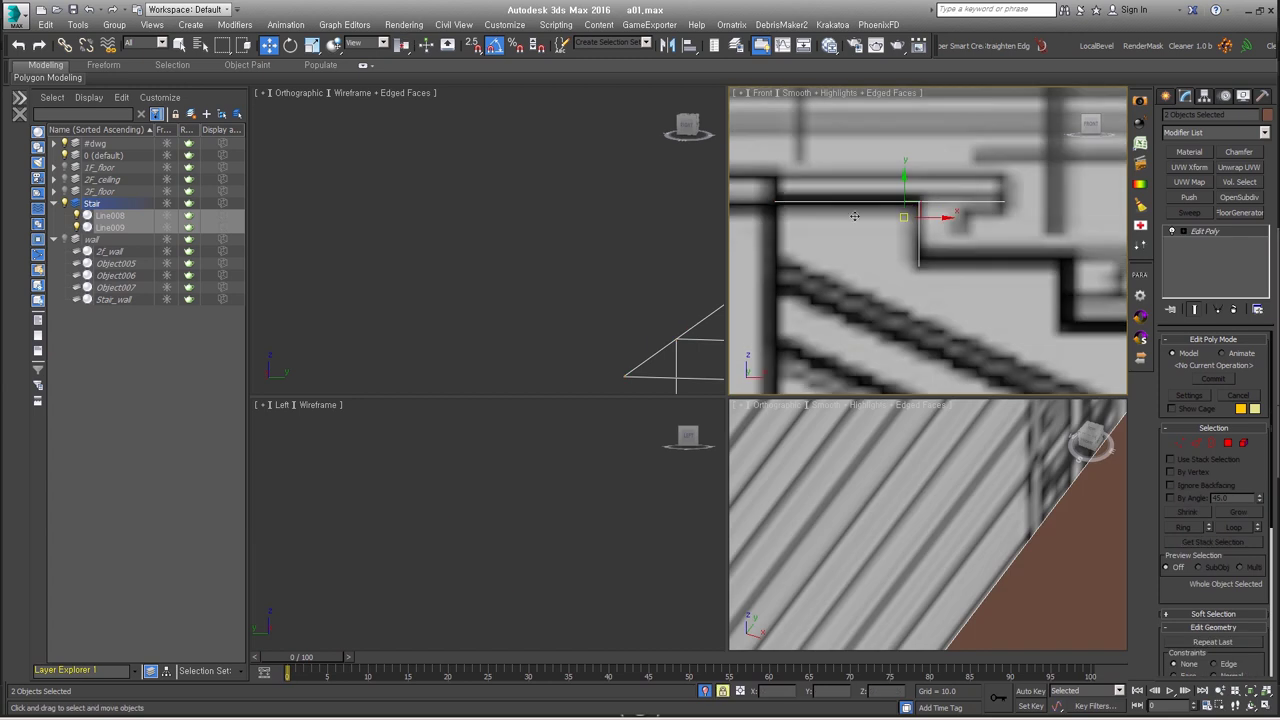
scroll(929, 237, "up", 2)
scroll(918, 215, "down", 2)
- Shift-drag copies of the step profile down the stair, creating lines through Line027
left_click(774, 210)
mouse_move(773, 210)
left_mouse_down("shift")
mouse_move(915, 275)
mouse_move(1041, 298)
mouse_move(1065, 250)
left_mouse_up("shift")
left_click(641, 421)
scroll(928, 265, "down", 2)
scroll(928, 265, "down", 2)
scroll(1041, 298, "down", 2)
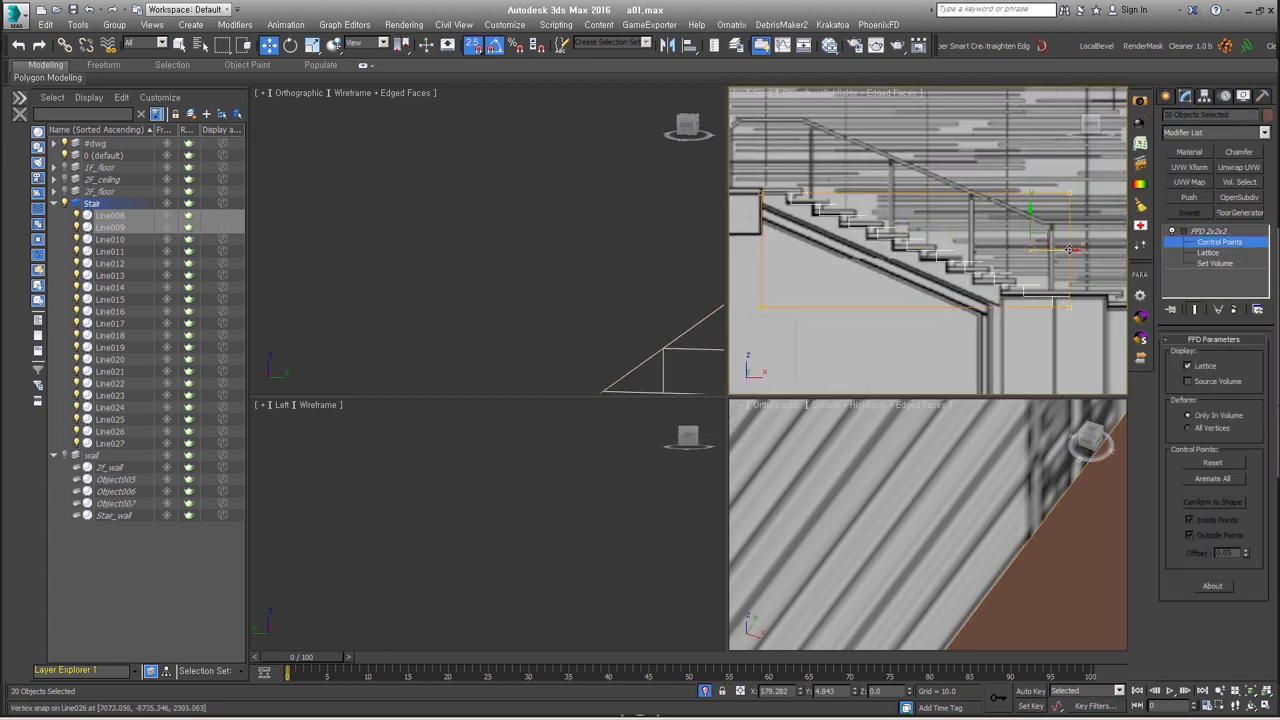
- Shift the step vertices to the right and switch to Element selection
scroll(1041, 322, "up", 2)
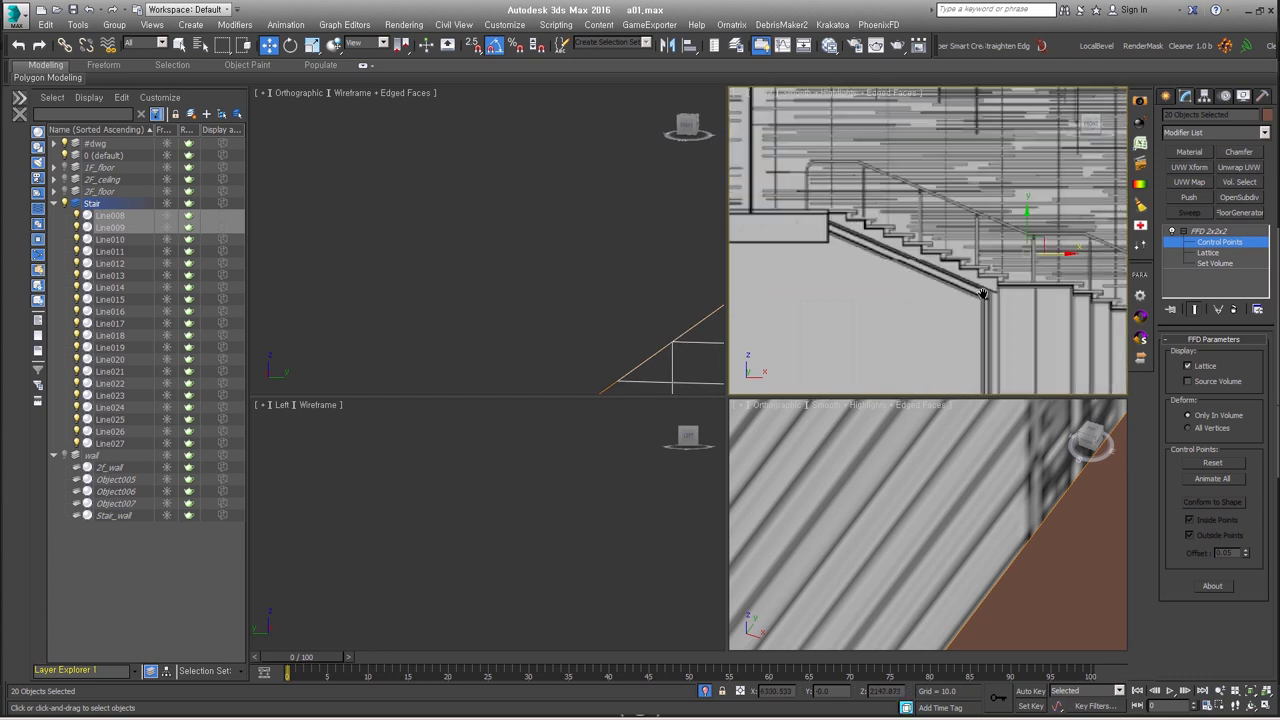
key("ctrl+z")
left_click_drag(966, 288, 1058, 276)
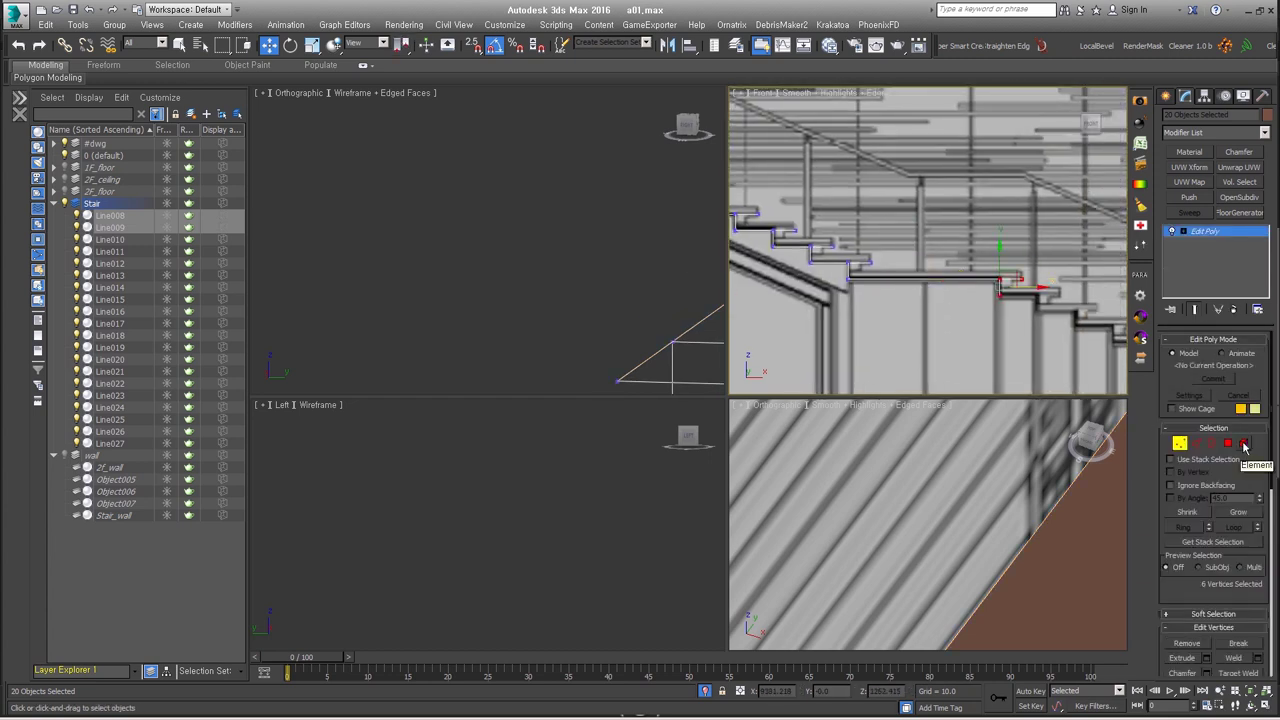
left_click(1245, 445)
scroll(945, 305, "down", 2)
scroll(1062, 327, "up", 3)
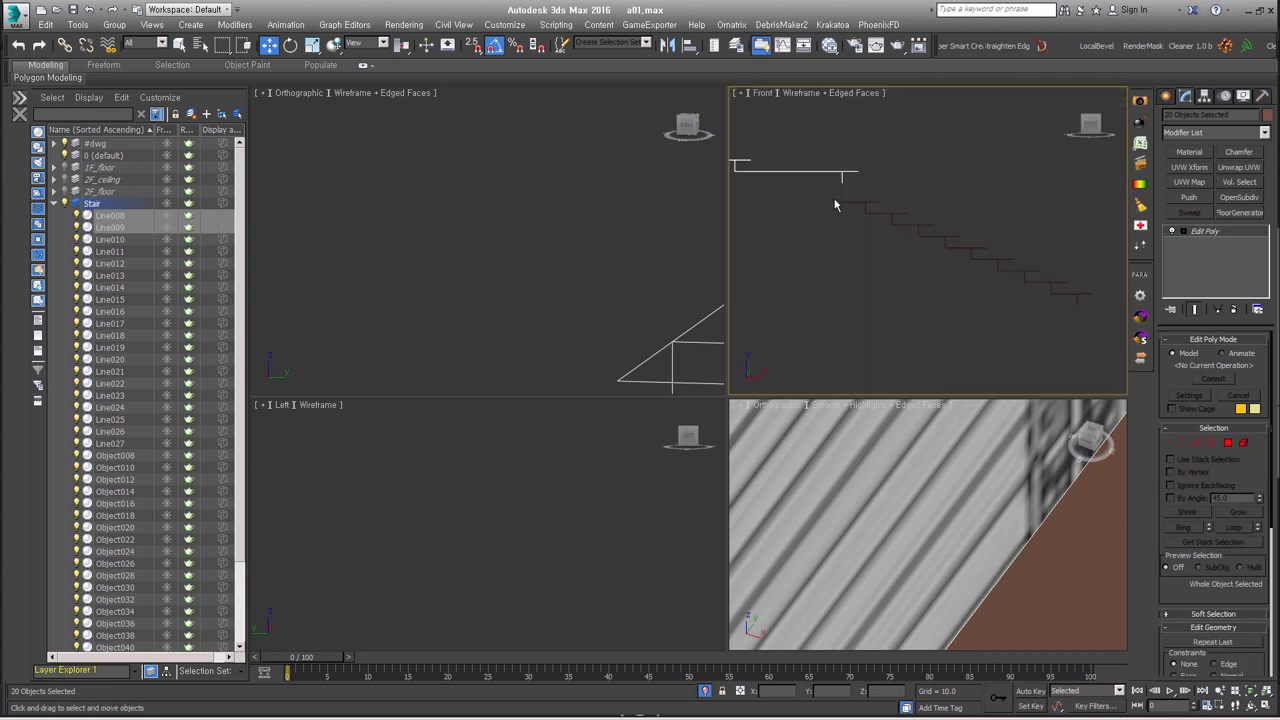
scroll(935, 252, "up", 2)
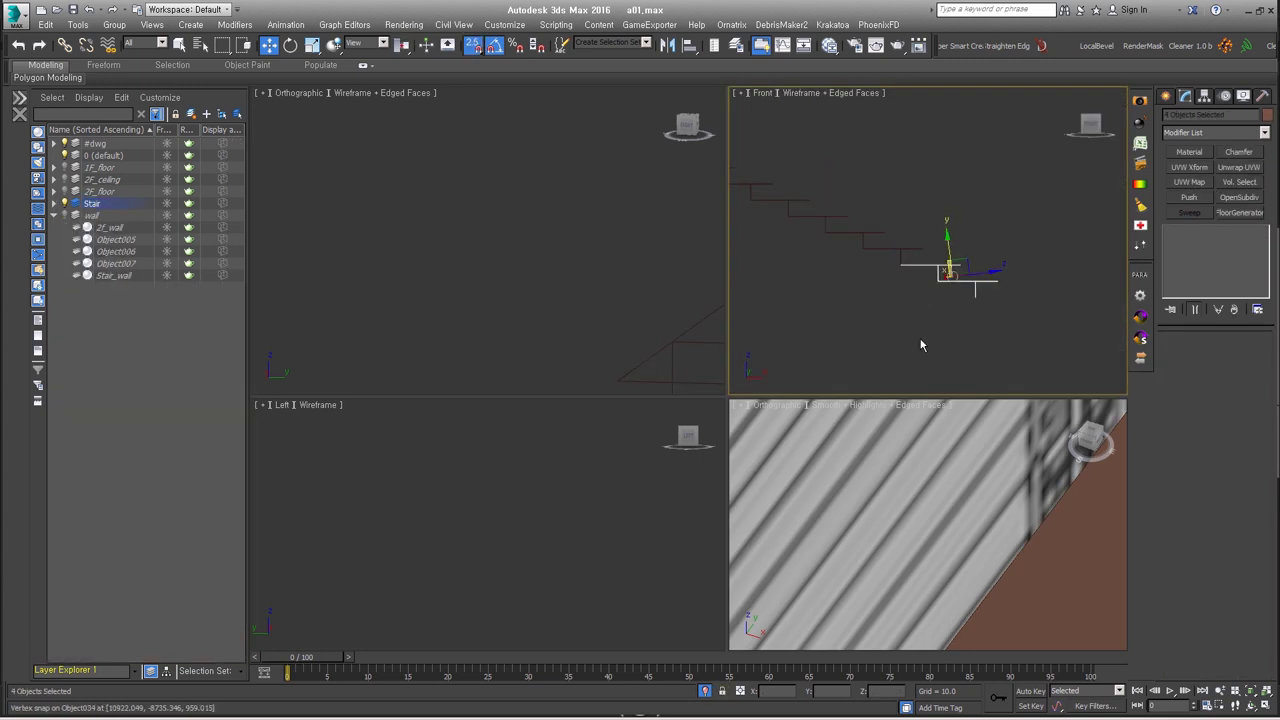
scroll(930, 280, "down", 2)
- Select the stair tread elements and show the front view as wireframe
middle_click_drag(940, 285, 949, 293)
left_click_drag(1097, 234, 814, 223)
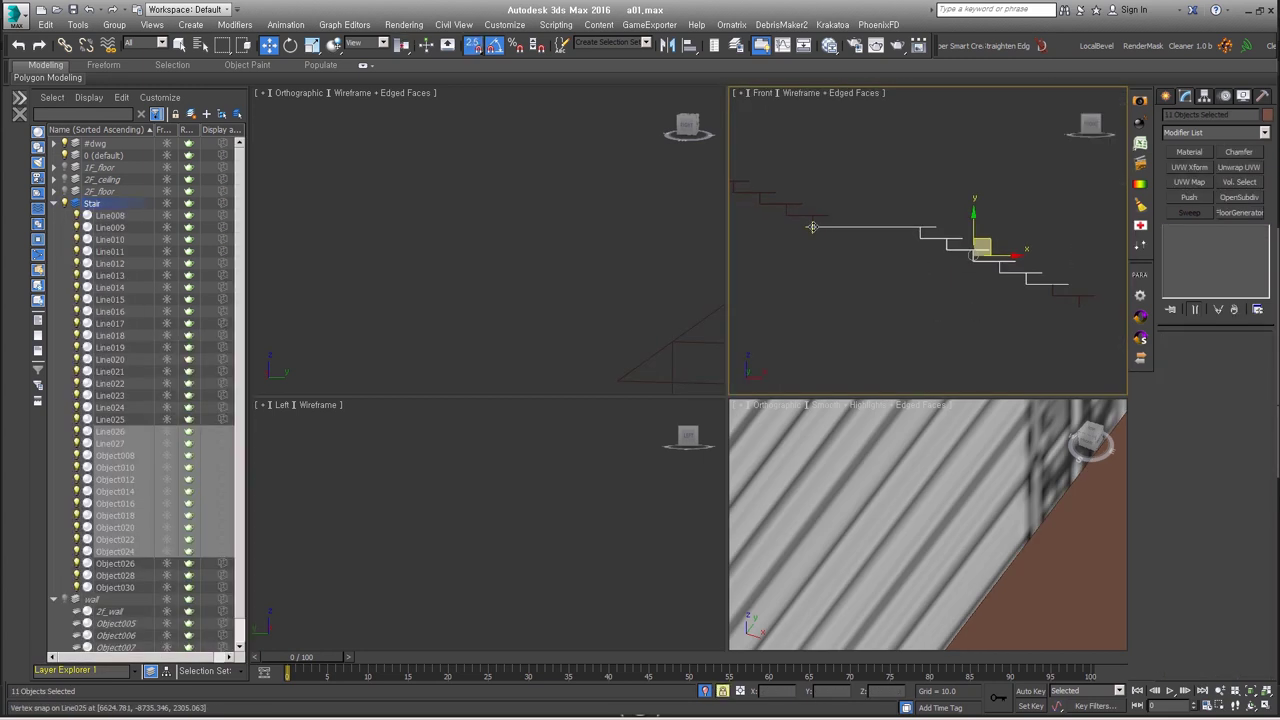
middle_click_drag(831, 274, 923, 317)
left_click(951, 305)
key("F3")
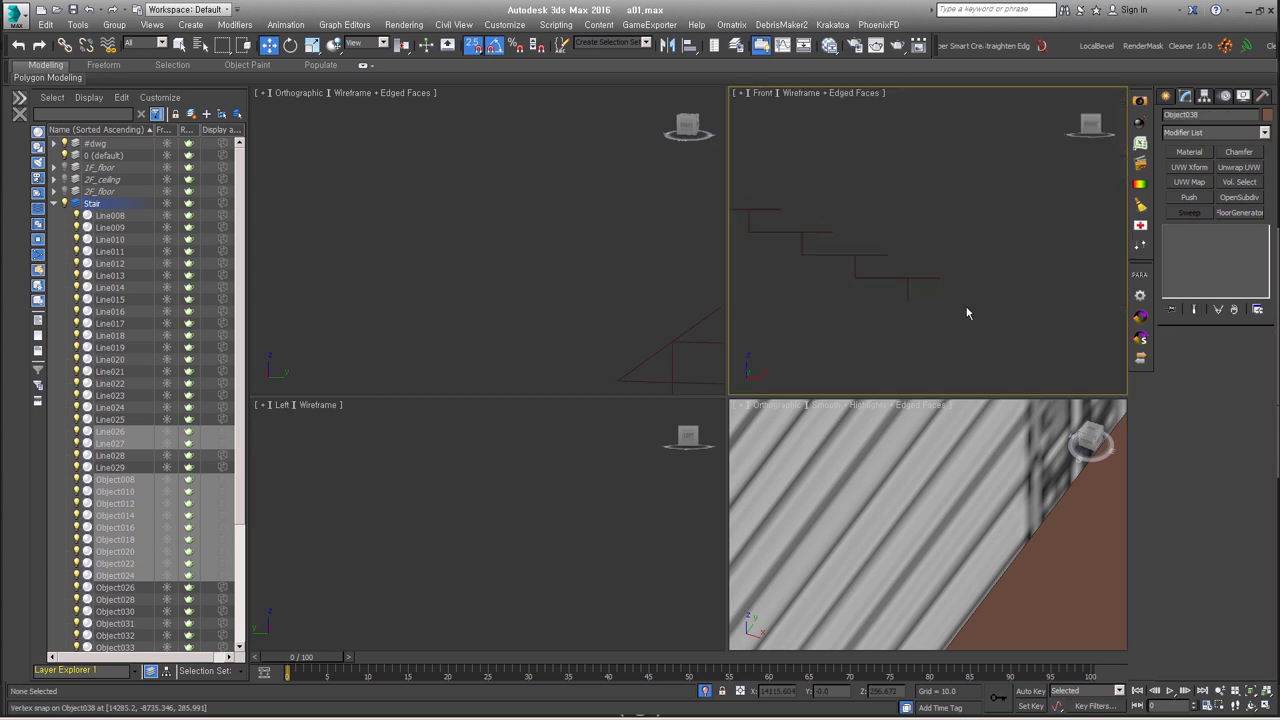
scroll(960, 320, "down", 3)
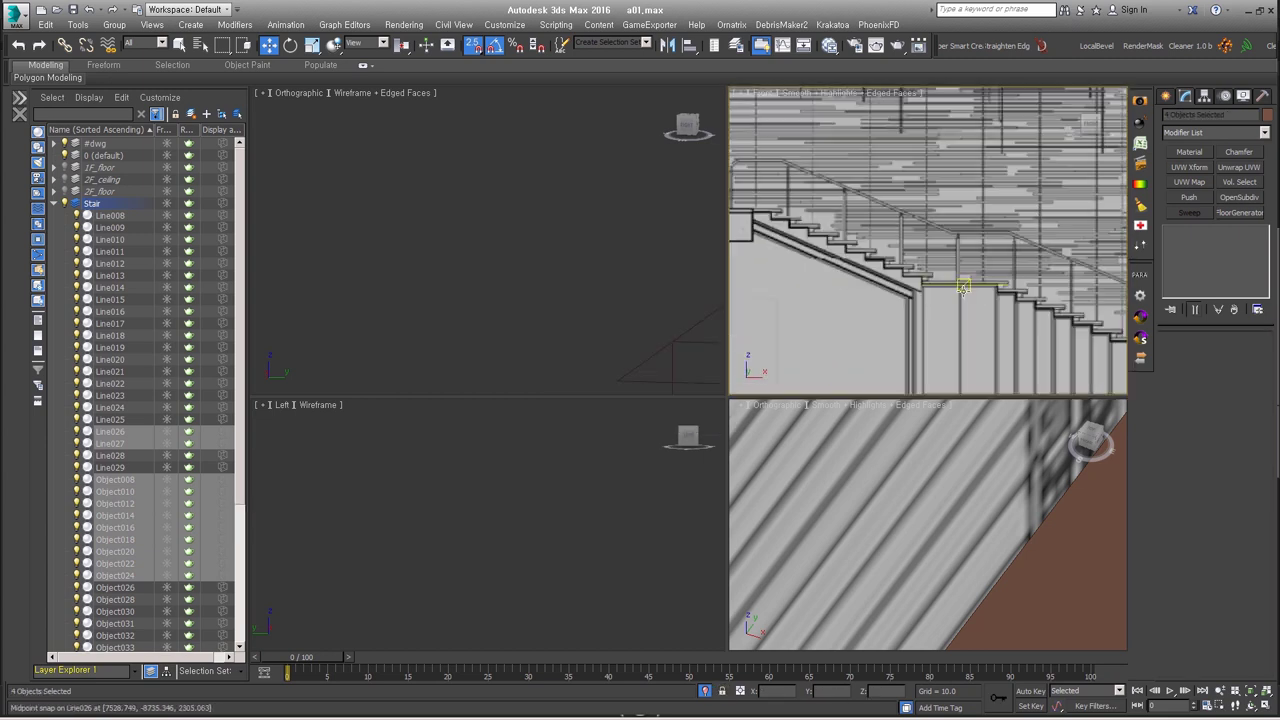
scroll(1022, 305, "up", 5)
- Adjust the FFD lattice control points along the stair, then select Line028
key("1")
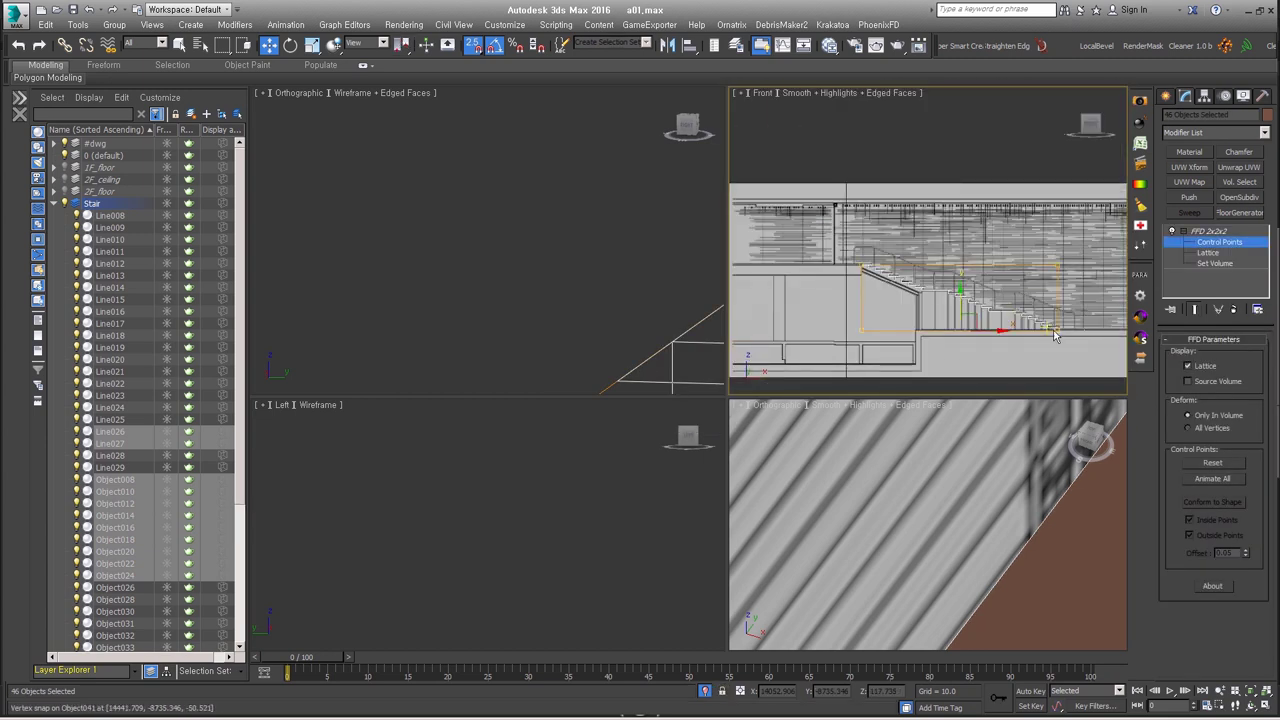
scroll(1007, 337, "down", 3)
scroll(960, 310, "up", 2)
mouse_move(917, 301)
middle_mouse_down()
mouse_move(996, 286)
mouse_move(928, 294)
middle_mouse_up()
left_click(996, 286)
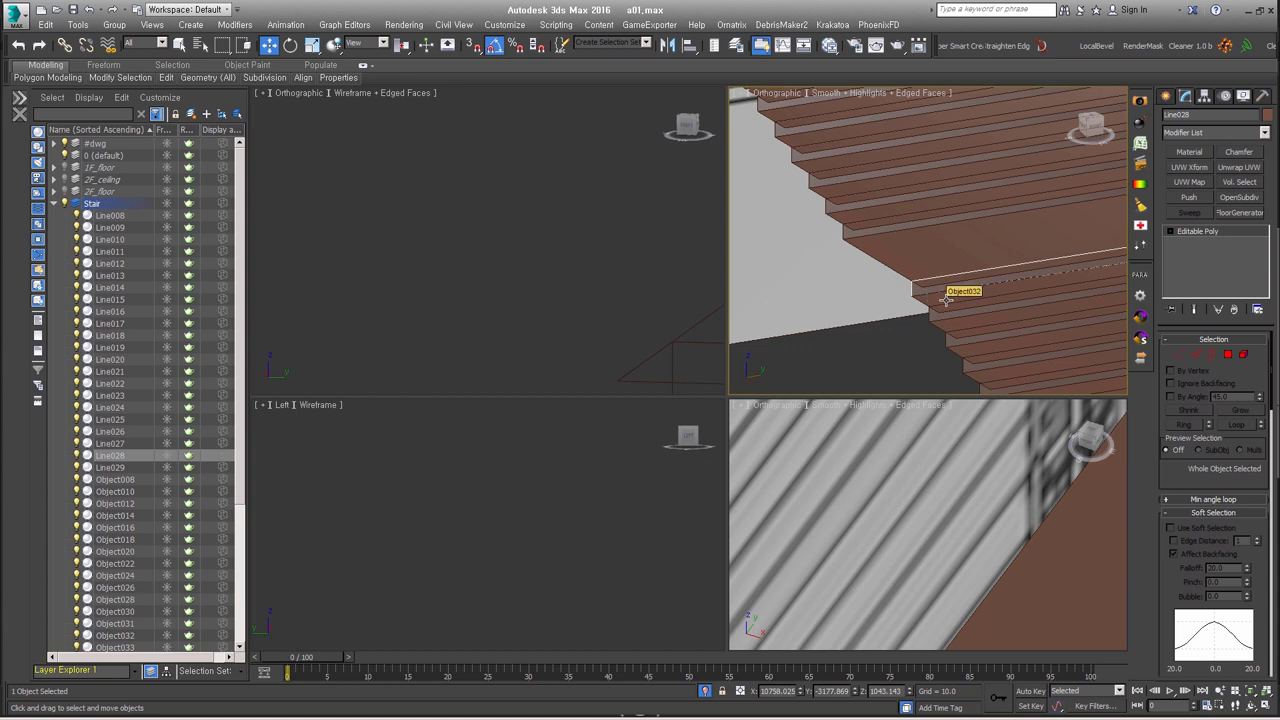
- Apply FloorGenerator to Line030 with Max Length 300, Grout Len 2 and Min Width 40
scroll(913, 287, "down", 4)
scroll(930, 300, "up", 3)
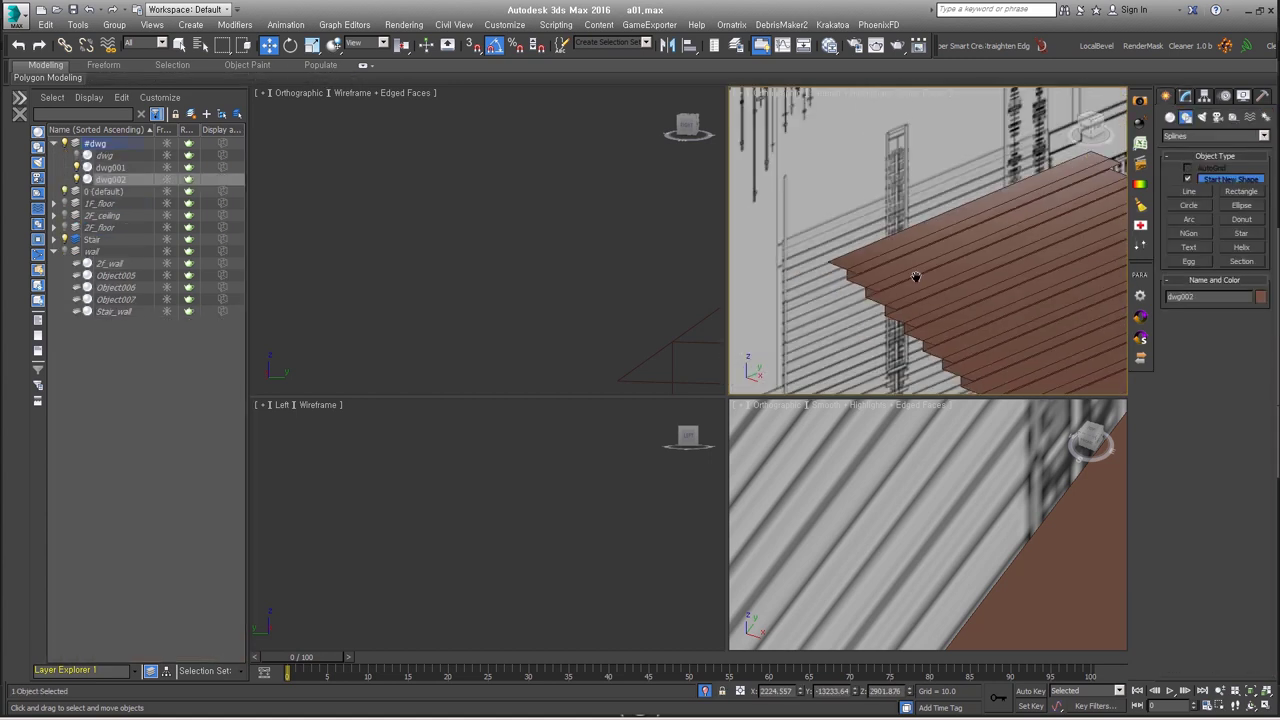
scroll(950, 313, "down", 4)
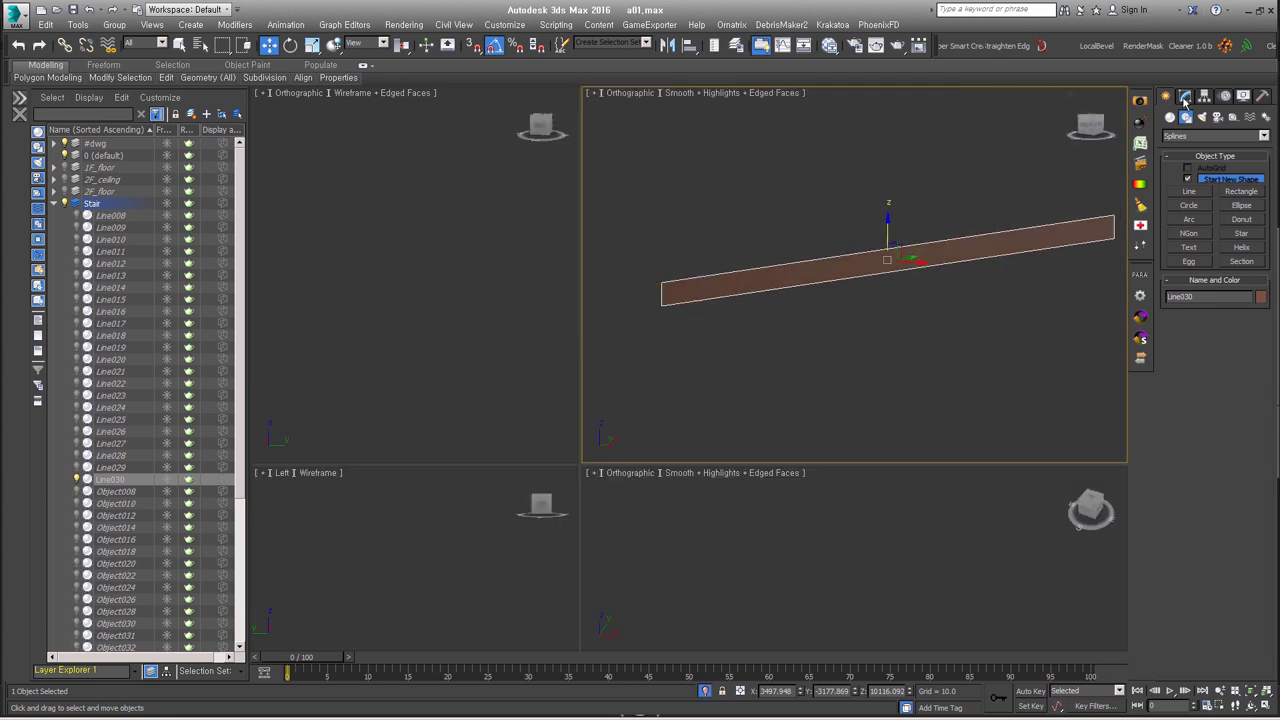
left_click(1185, 96)
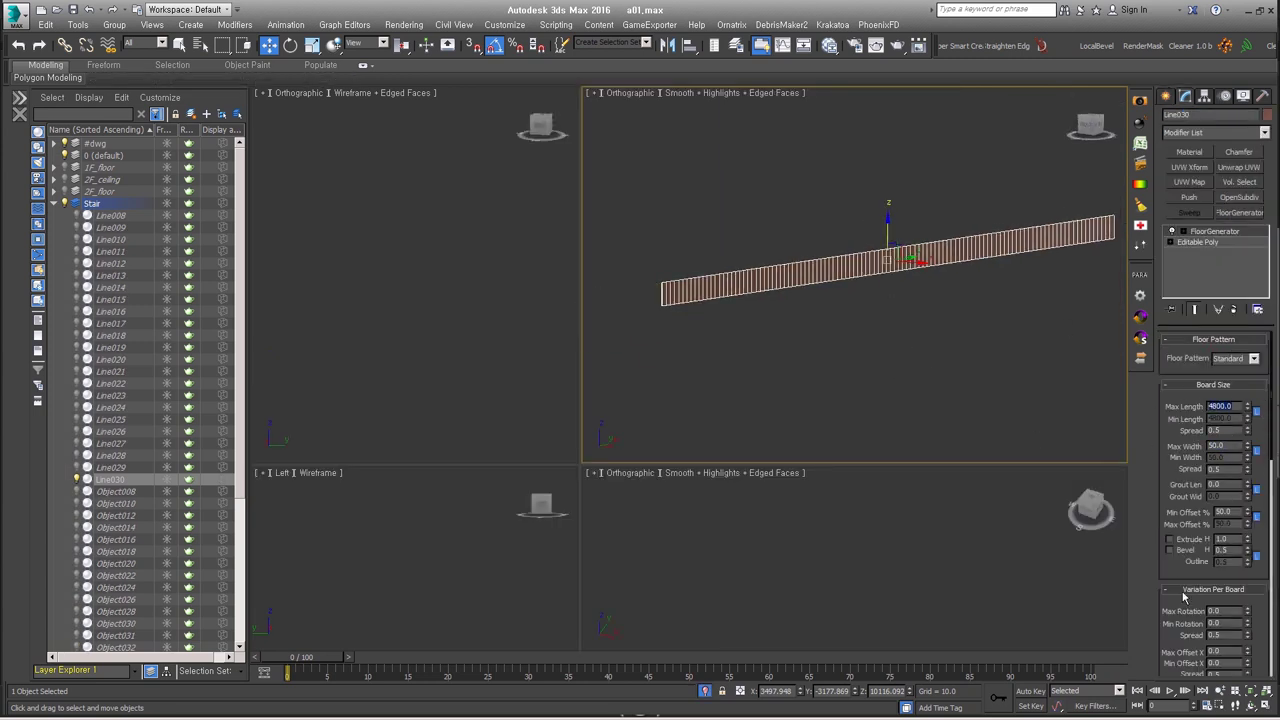
type("300")
key("Return")
scroll(692, 313, "up", 3)
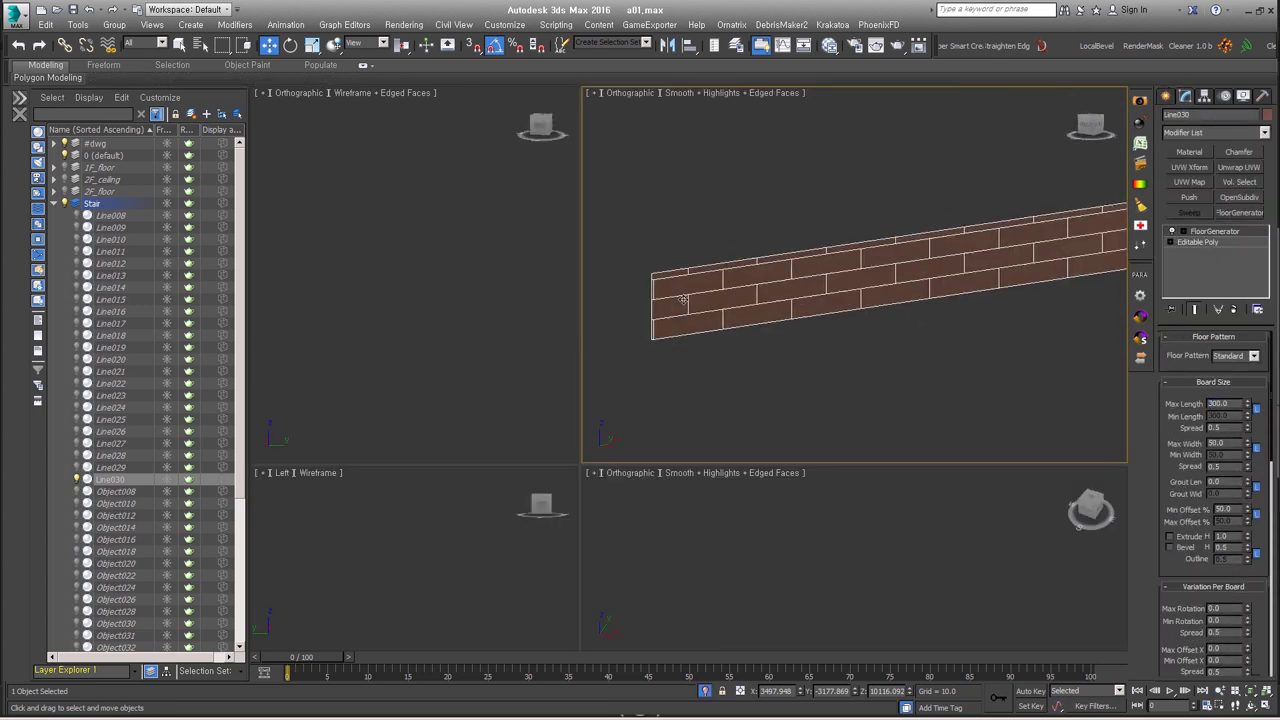
type("2")
key("Return")
scroll(775, 285, "up", 5)
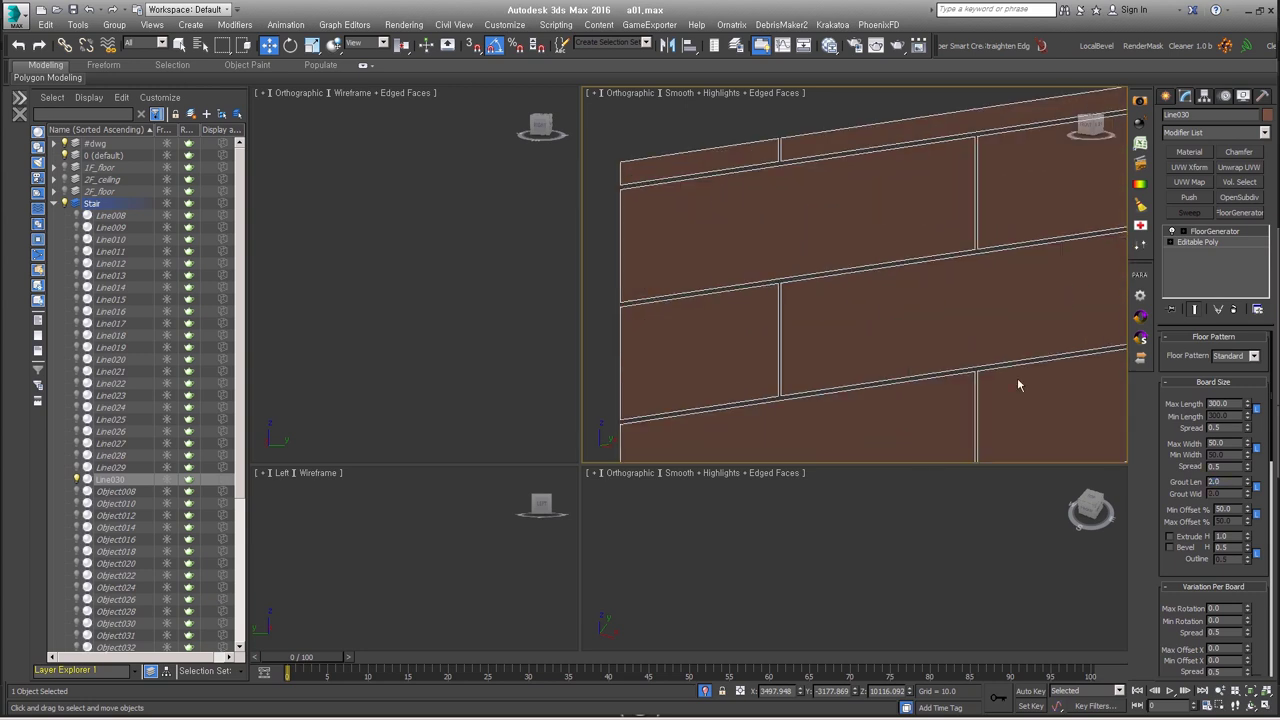
scroll(1018, 385, "down", 2)
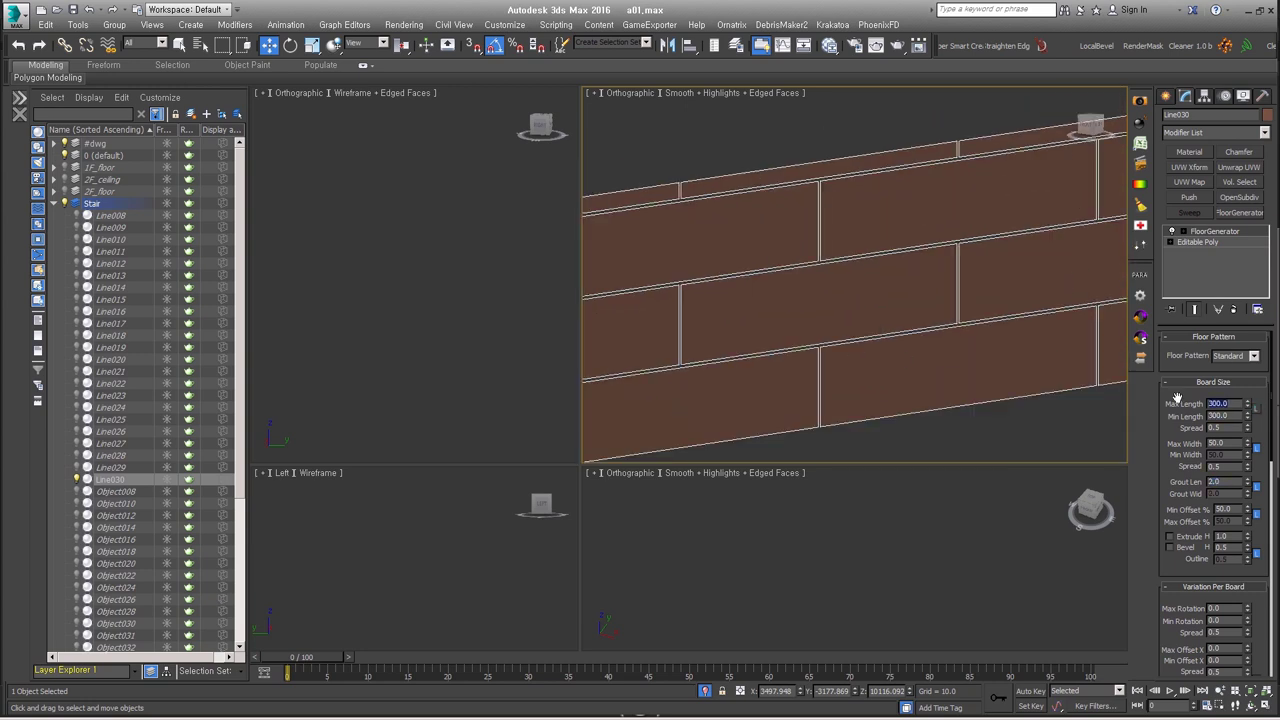
type("250")
scroll(800, 290, "down", 2)
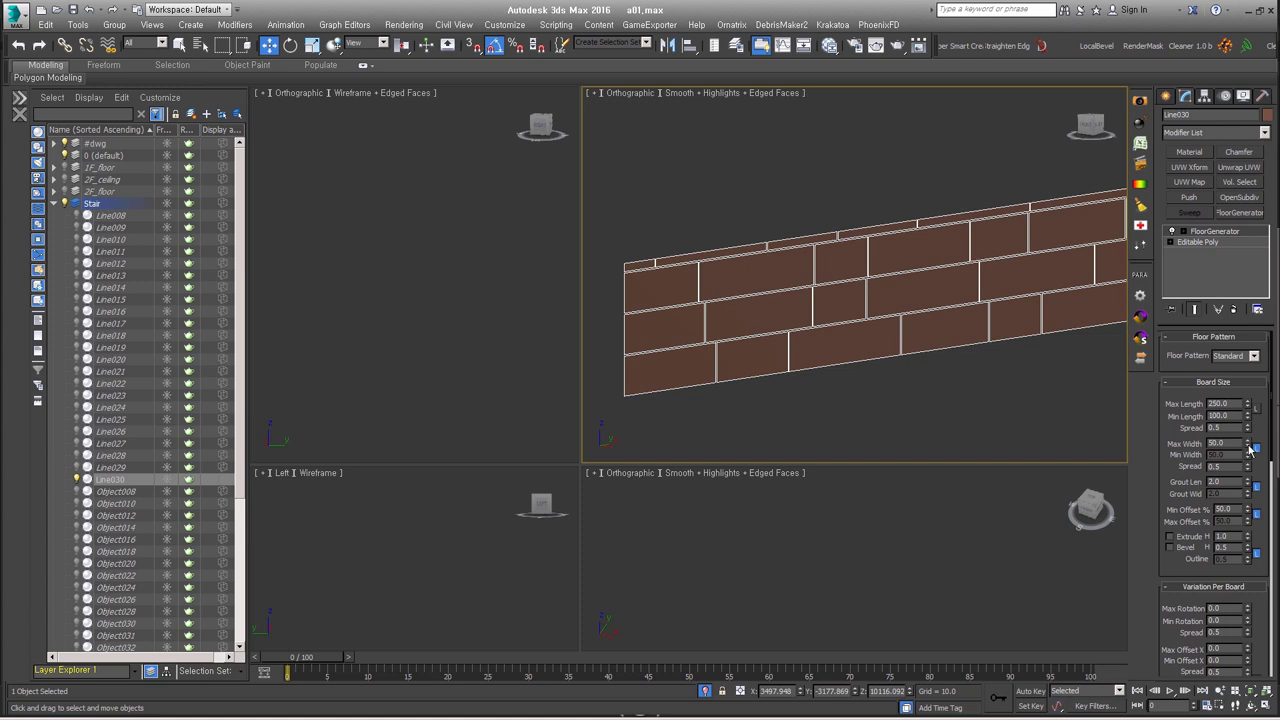
type("40")
key("Return")
left_click_drag(1247, 456, 1253, 461)
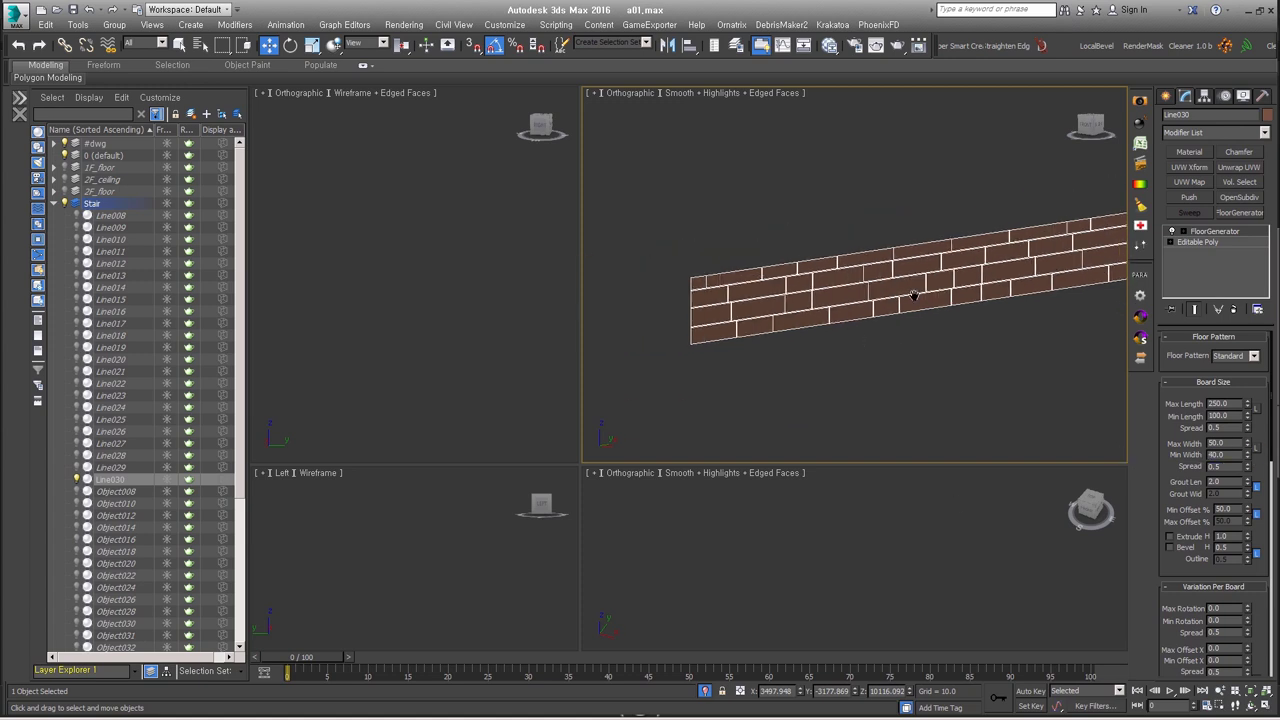
- Enable board extrusion at 100 and set Max Tilt to 19.3, then check the wall's end
scroll(787, 288, "up", 4)
scroll(1172, 637, "down", 3)
scroll(780, 230, "down", 1)
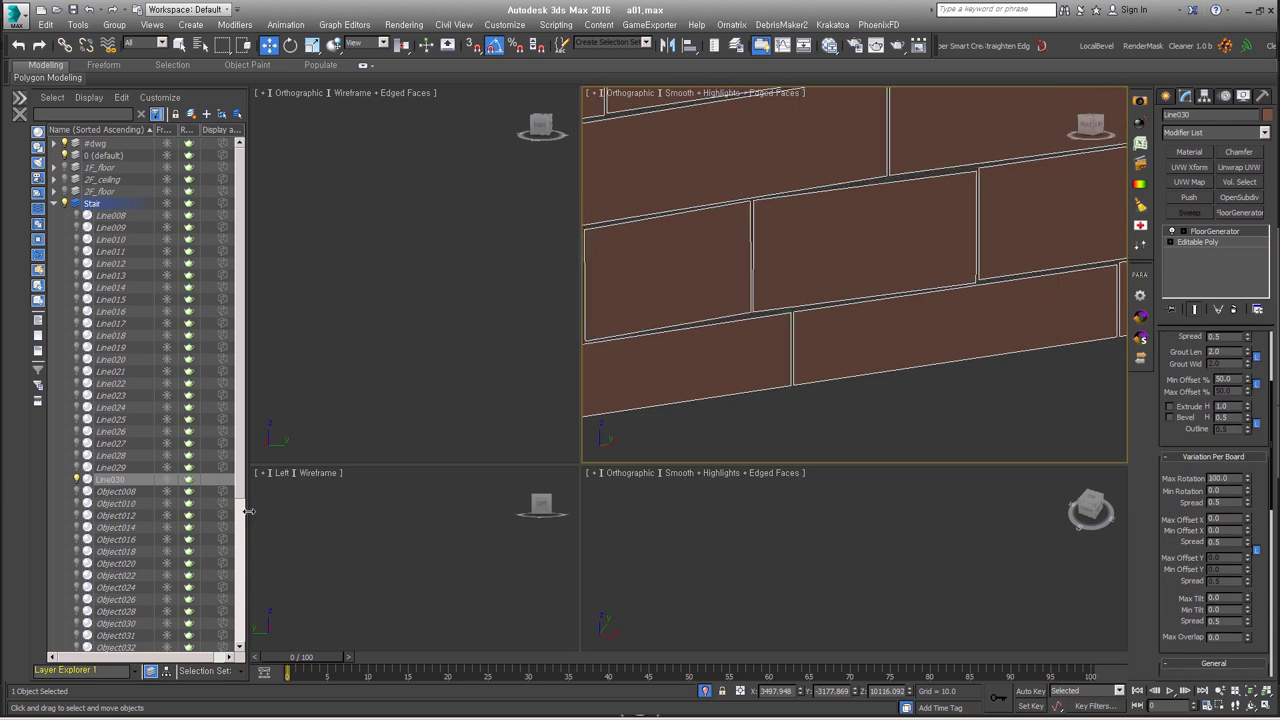
scroll(766, 234, "down", 1)
scroll(803, 220, "down", 1)
scroll(803, 220, "down", 3)
left_click(1170, 406)
scroll(905, 365, "up", 3)
scroll(908, 352, "up", 2)
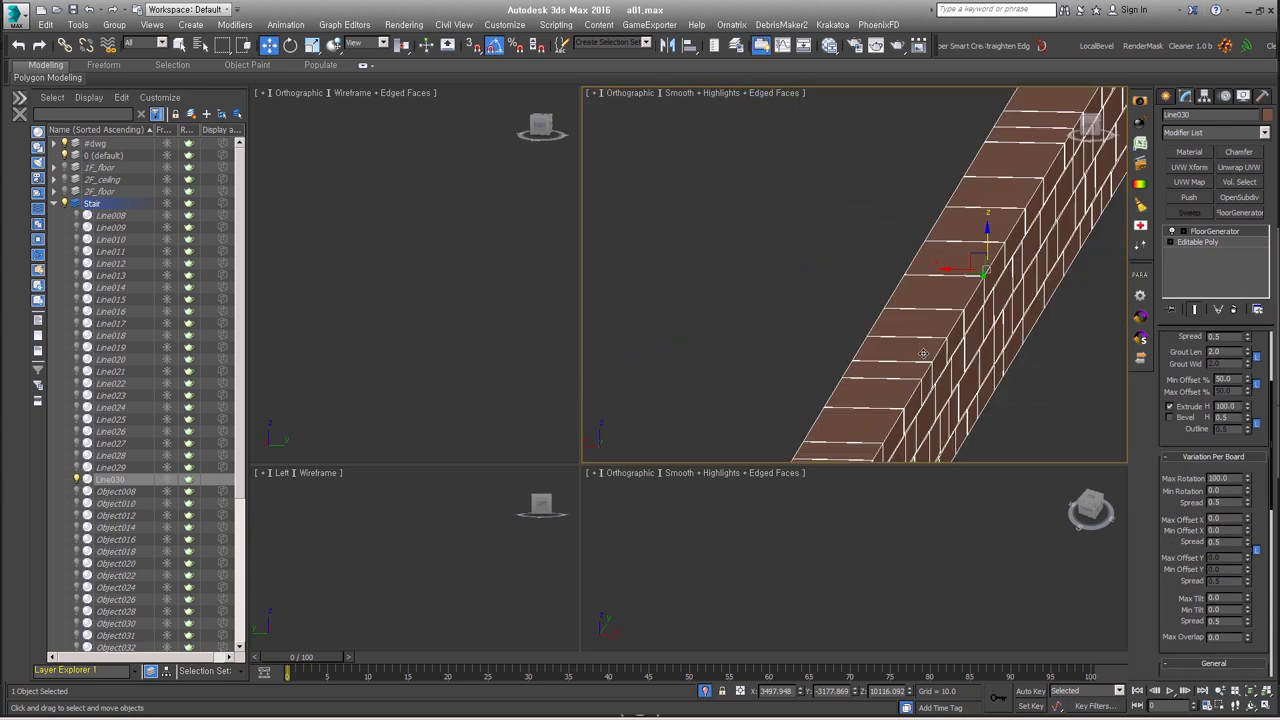
scroll(910, 352, "up", 2)
scroll(1176, 328, "down", 2)
scroll(1176, 328, "down", 1)
left_click_drag(1247, 512, 1258, 490)
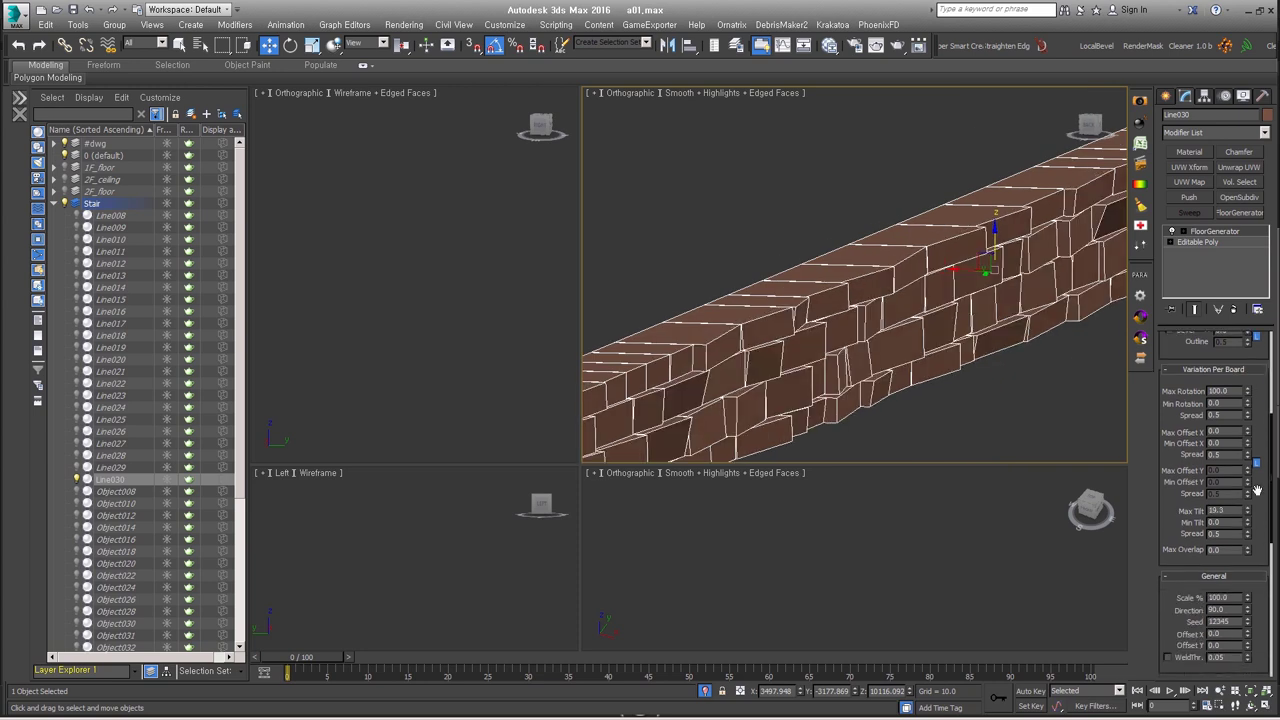
scroll(1235, 313, "up", 3)
scroll(828, 370, "down", 2)
middle_click_drag(828, 370, 750, 412, "alt")
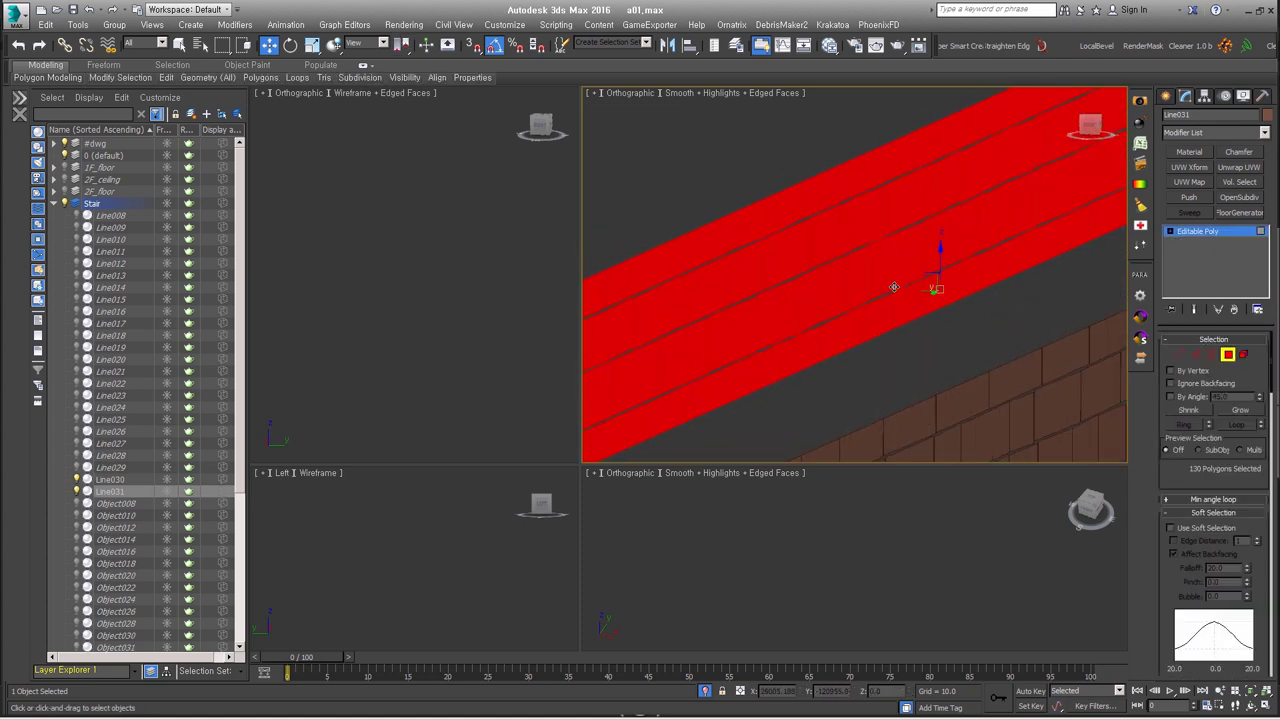
- Extrude Line031's polygons with LocalBevel using random heights from 170 to 200
left_click(1096, 45)
type("180")
left_click(416, 228)
key("Tab")
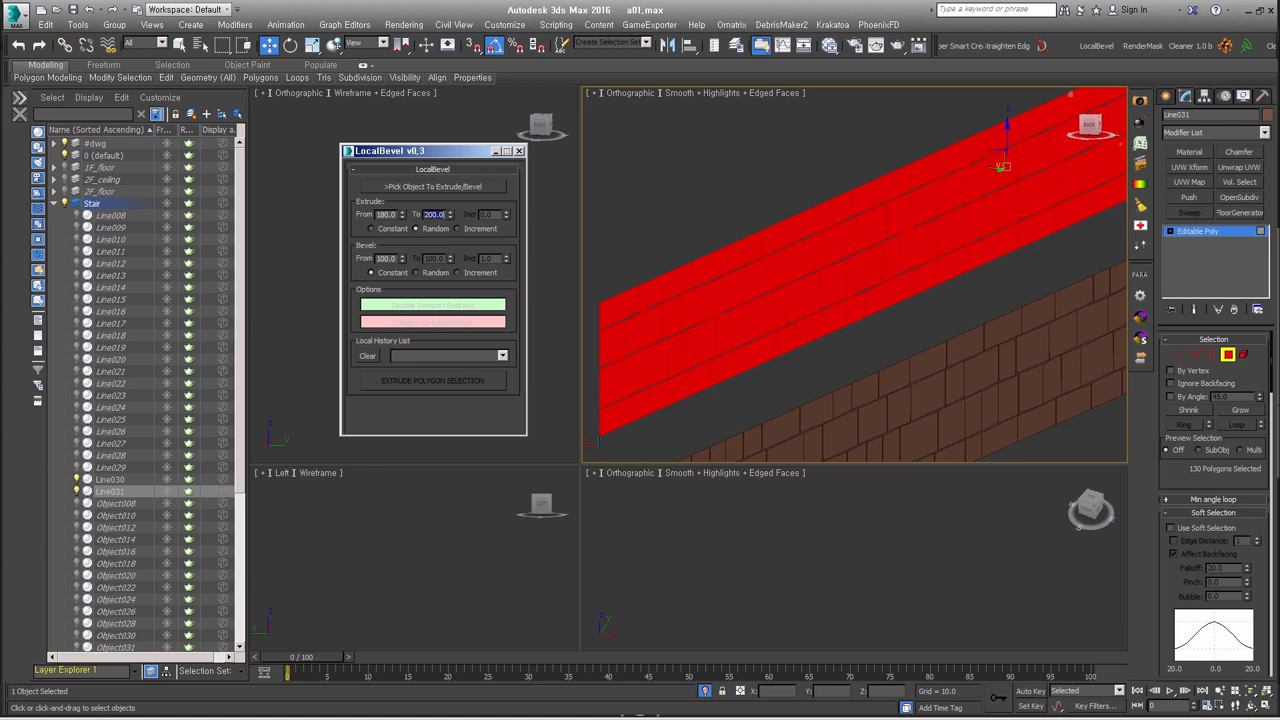
left_click(432, 380)
mouse_move(860, 374)
middle_mouse_down("alt")
mouse_move(873, 330)
mouse_move(783, 296)
mouse_move(793, 274)
middle_mouse_up("alt")
left_click(433, 156)
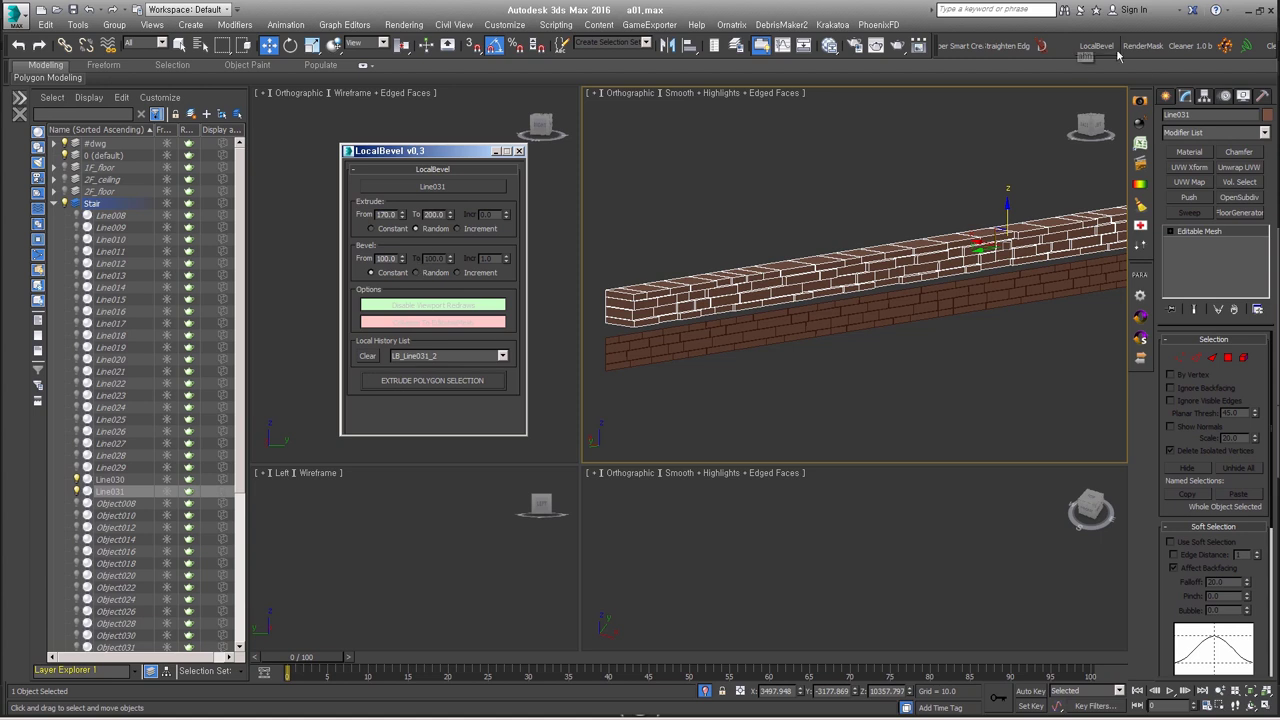
left_click(504, 24)
- Browse the Bobo_s Tools toolbar category in Customize User Interface, then orbit the brick wall
left_click(540, 37)
left_click(470, 149)
left_click(465, 195)
left_click(471, 277)
key("Escape")
middle_click_drag(802, 240, 889, 318, "alt")
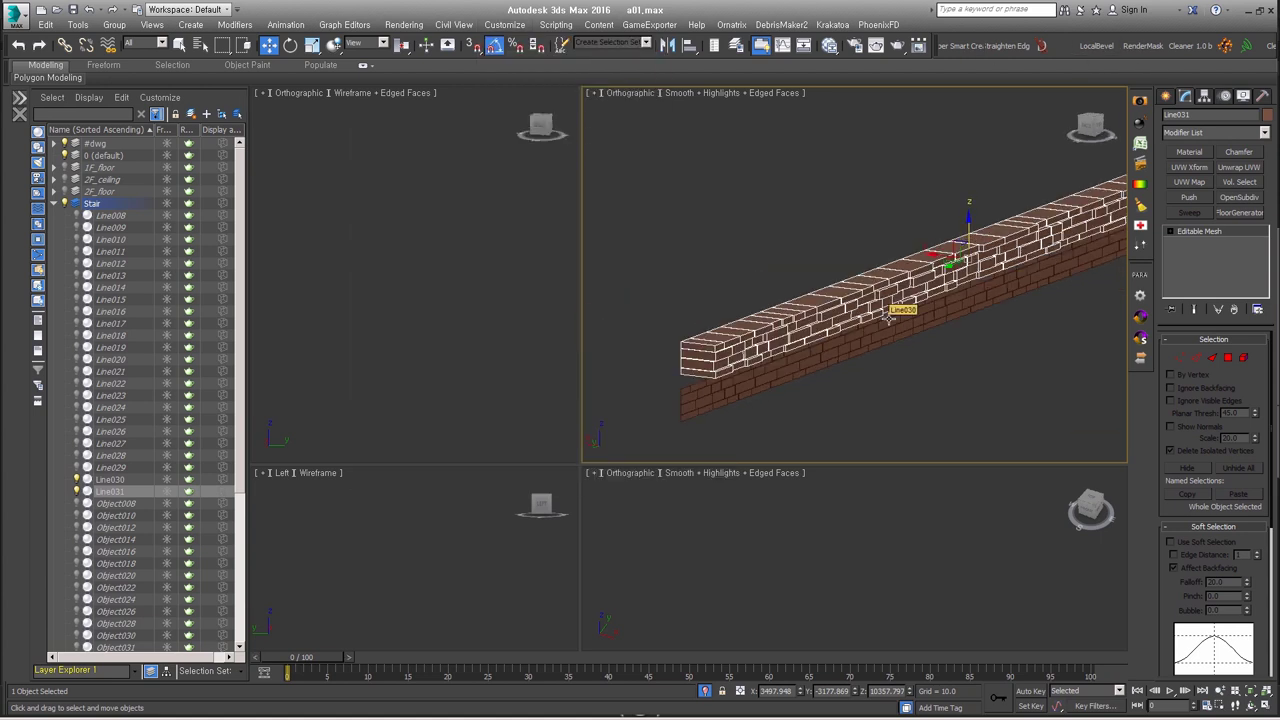
scroll(930, 293, "down", 2)
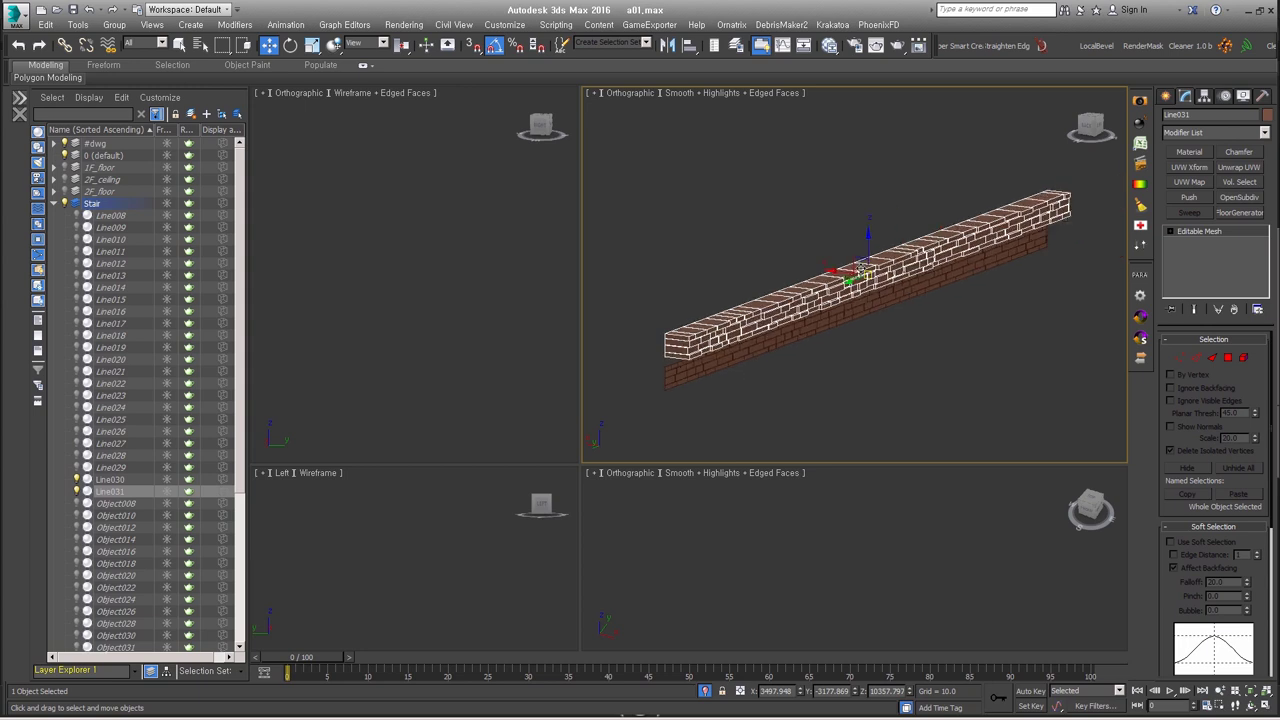
scroll(862, 273, "down", 3)
- Inspect the stair treads' right-edge vertices in wireframe from the Top view
key("alt+q")
key("F3")
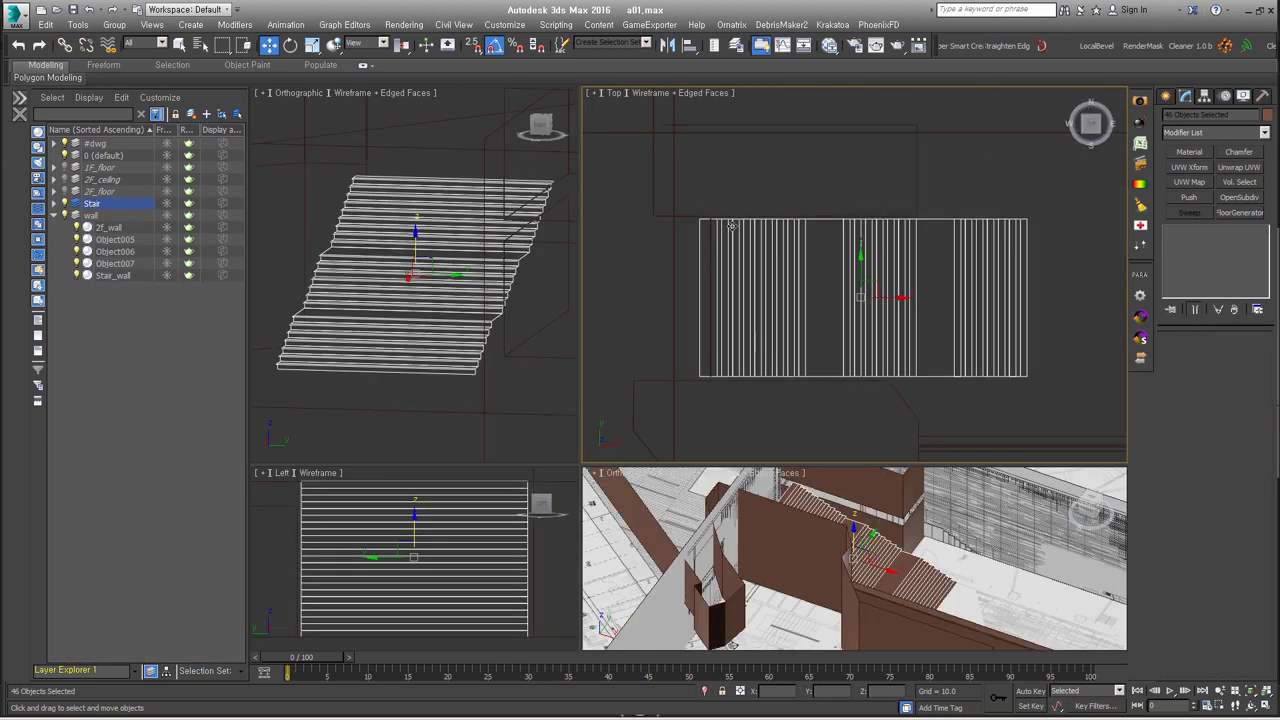
key("1")
middle_click_drag(788, 305, 926, 352, "alt")
key("t")
key("z")
scroll(1036, 375, "down", 3)
mouse_move(1036, 375)
middle_mouse_down("alt")
mouse_move(864, 360)
mouse_move(872, 375)
mouse_move(860, 330)
middle_mouse_up("alt")
- Return to object level with shaded display and pick the 2F_dwg.jpg plan image
key("1")
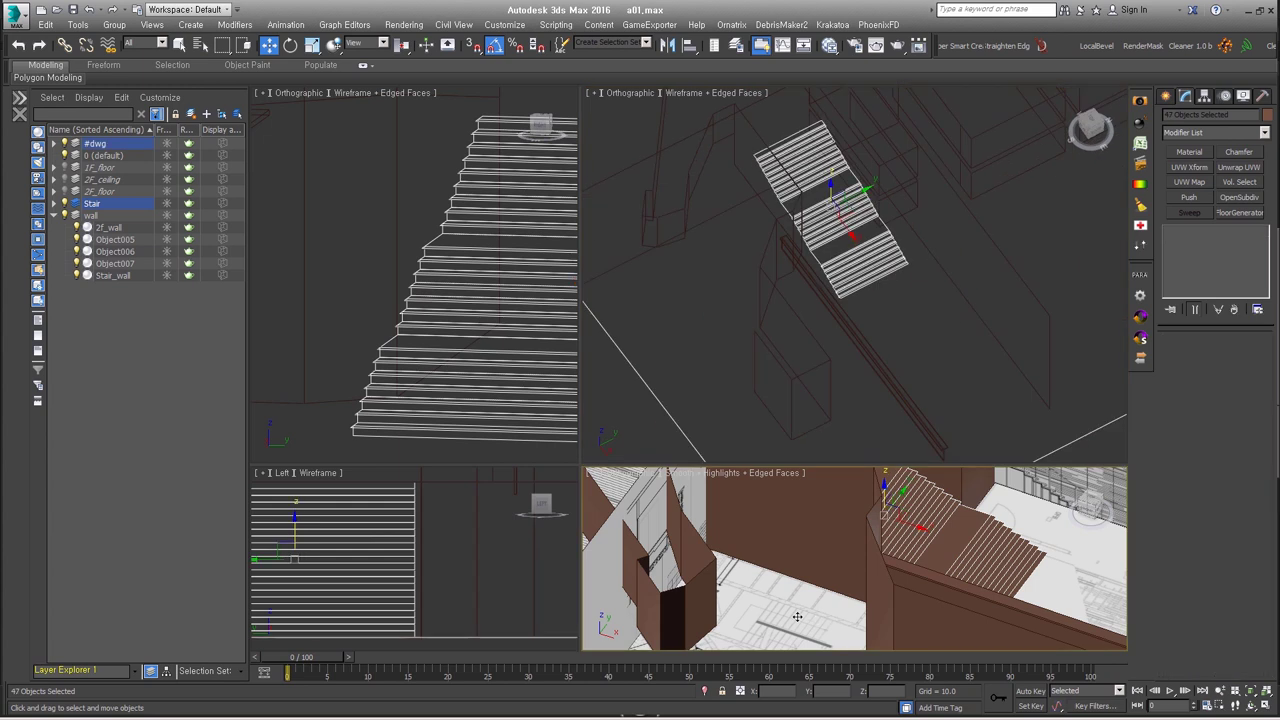
key("F3")
key("alt+Tab")
left_click(495, 440)
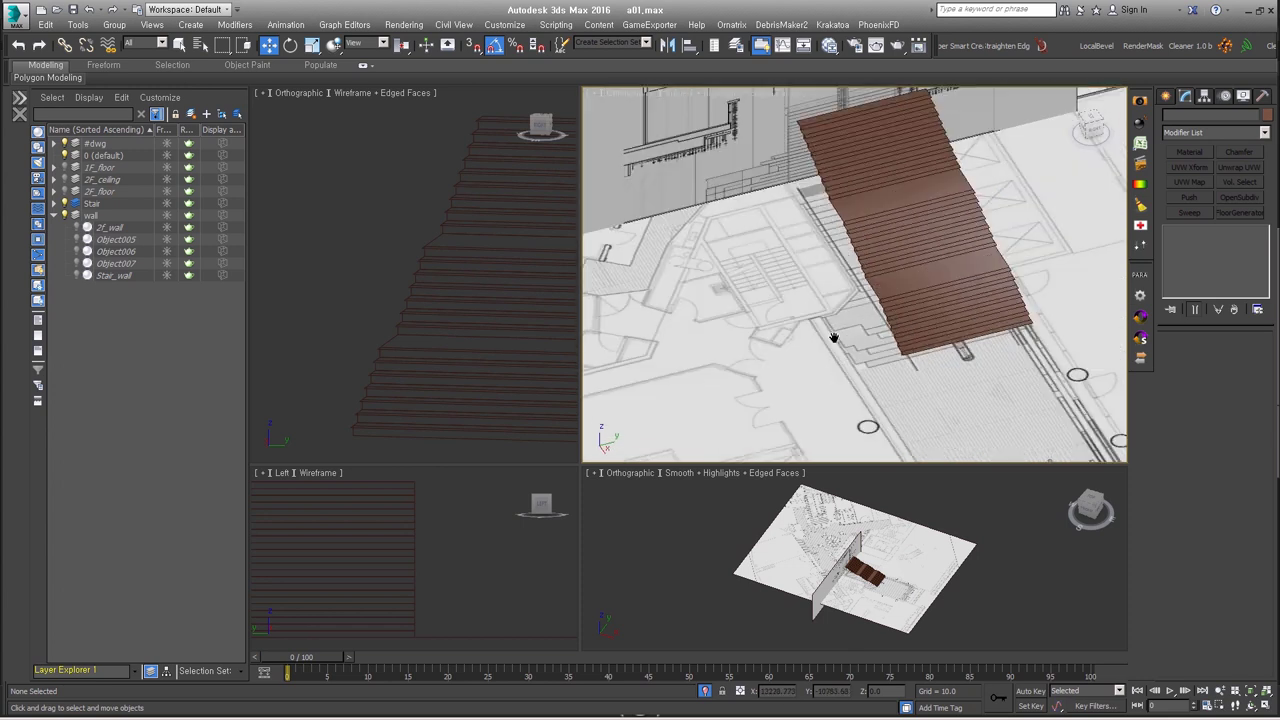
- Frame the stair planks over the floor plan in Top view, trying single and whole-stair selections
middle_click_drag(833, 338, 840, 330)
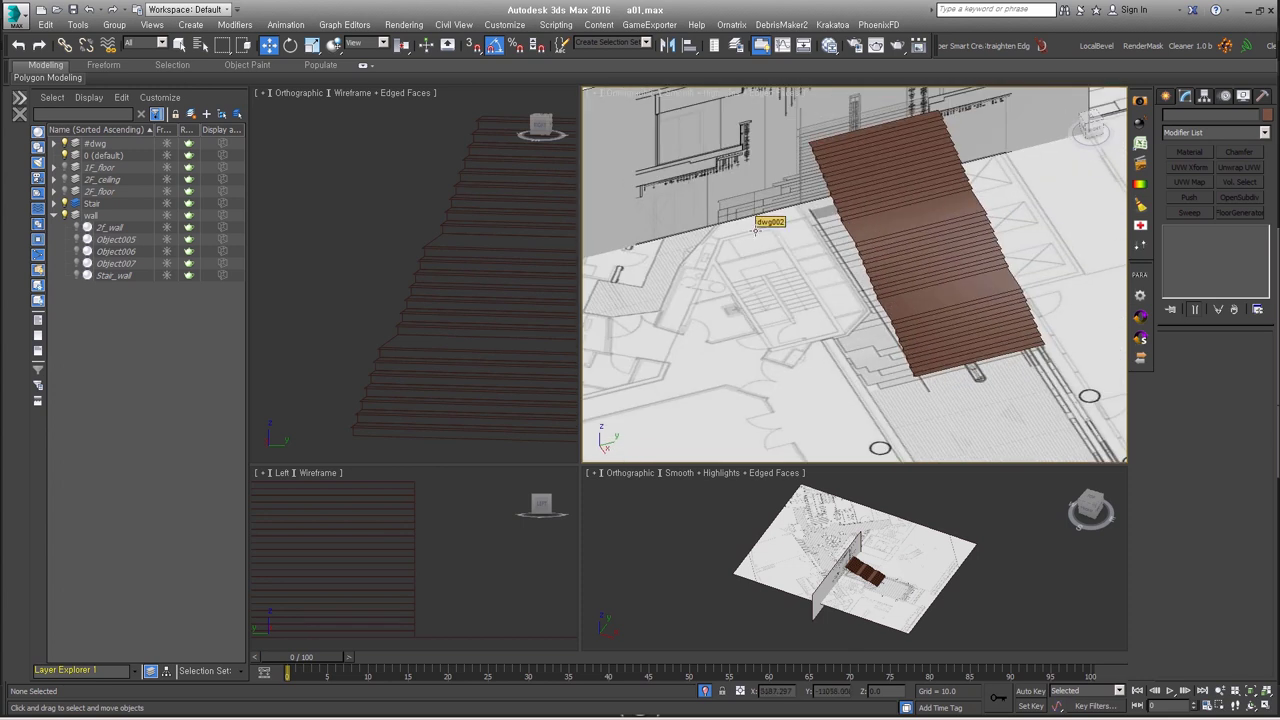
scroll(840, 330, "up", 3)
key("t")
key("ctrl+shift+z")
left_click(840, 330)
key("z")
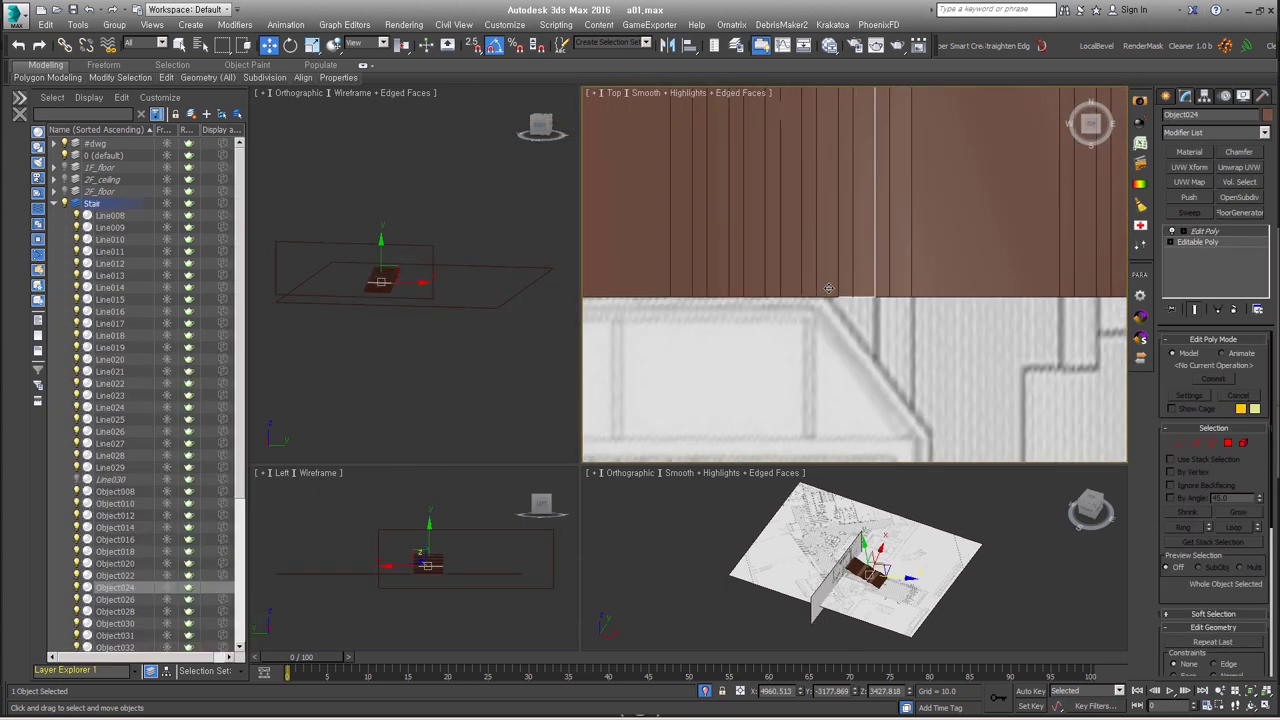
left_click(847, 328)
middle_click_drag(847, 328, 801, 259)
left_click(889, 204)
key("ctrl+a")
key("z")
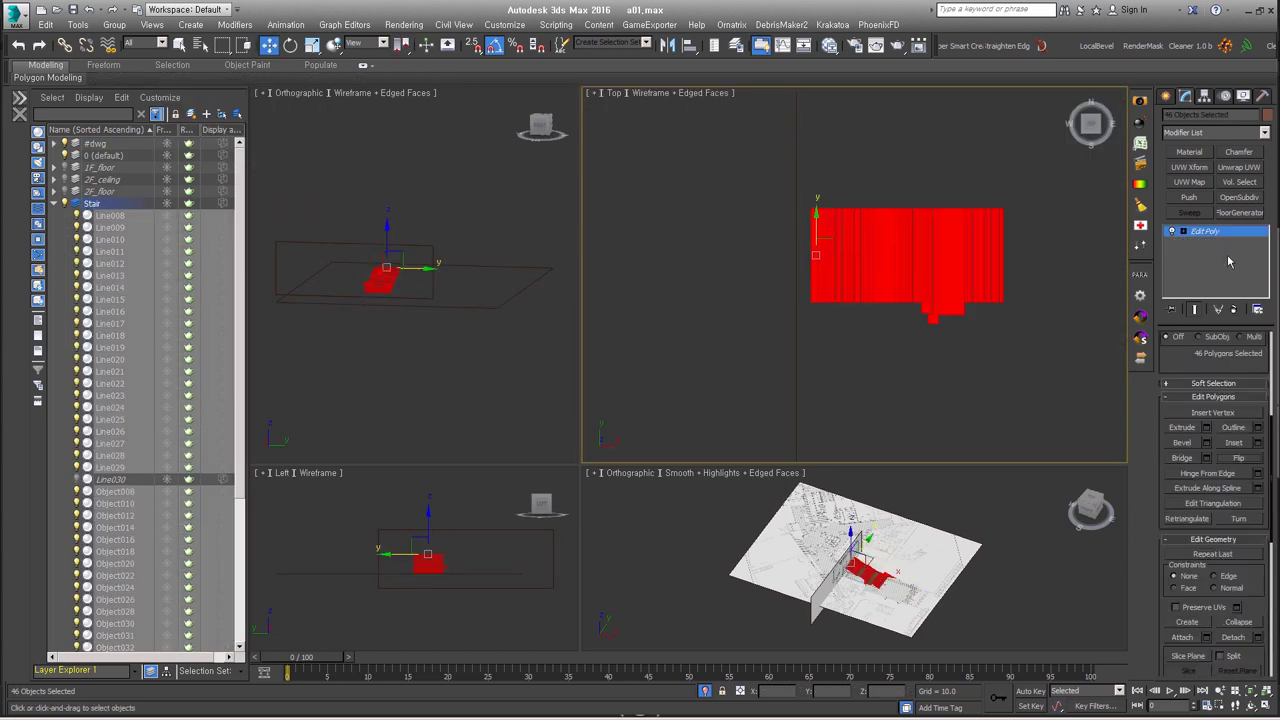
key("ctrl+z")
key("shift+z")
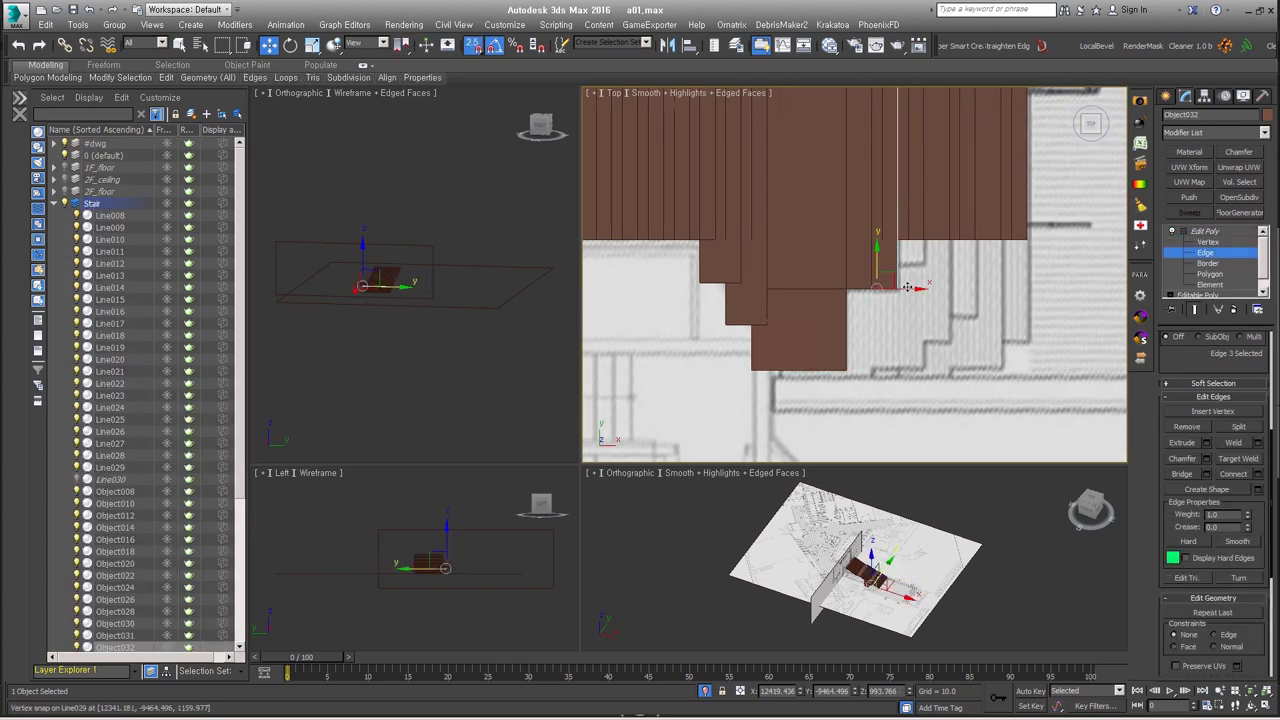
- Select the stepped-corner plank's end edges to align them with the plan outline
left_click(915, 218)
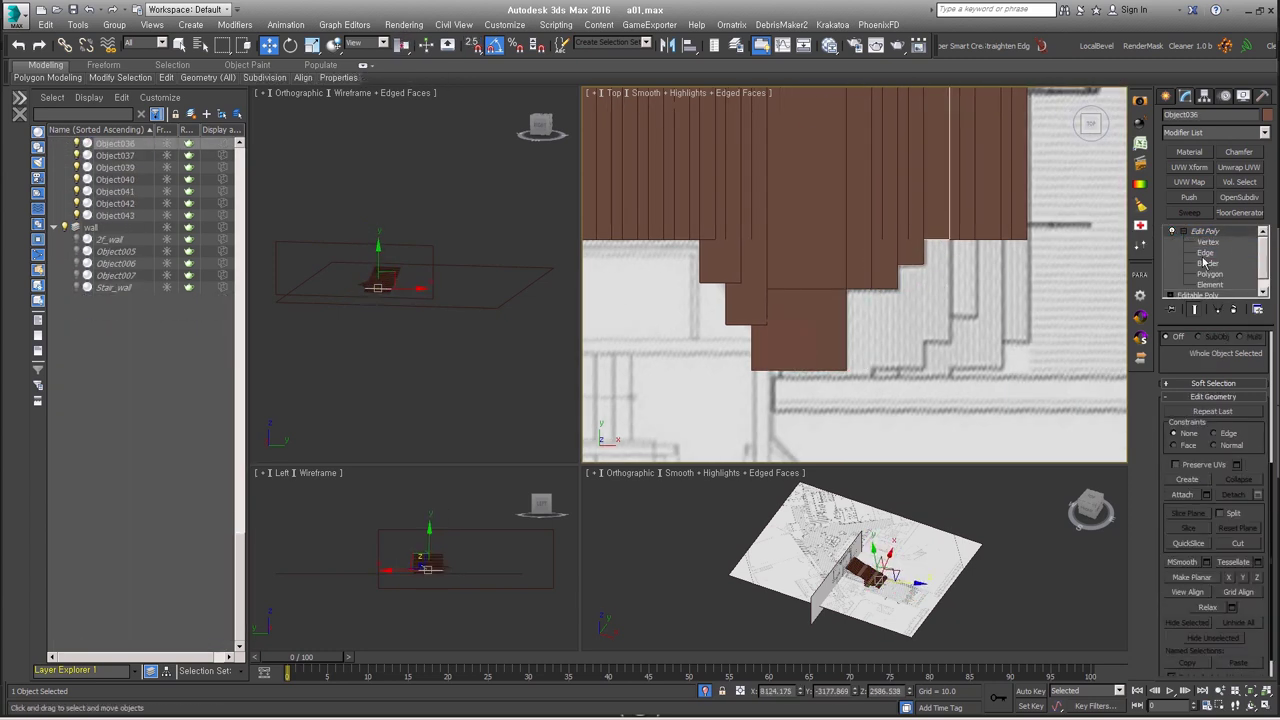
left_click(918, 348, "ctrl")
middle_click_drag(941, 227, 1021, 195)
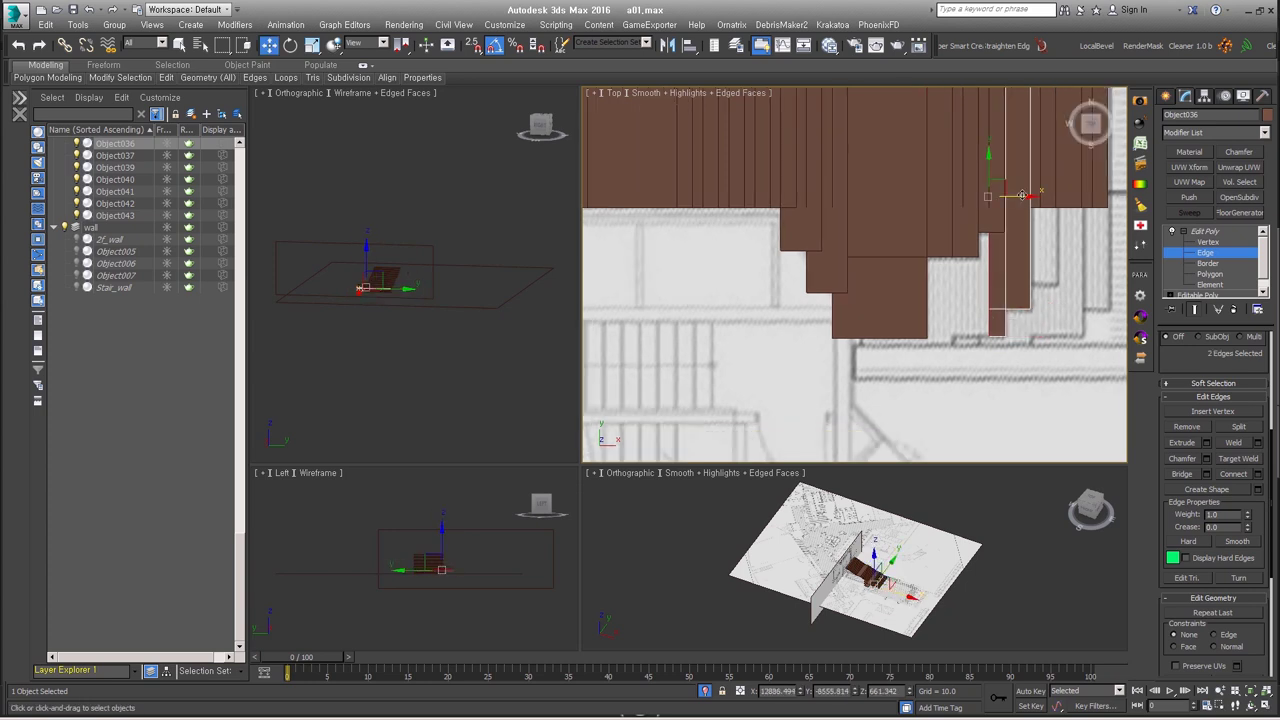
left_click(900, 335)
key("z")
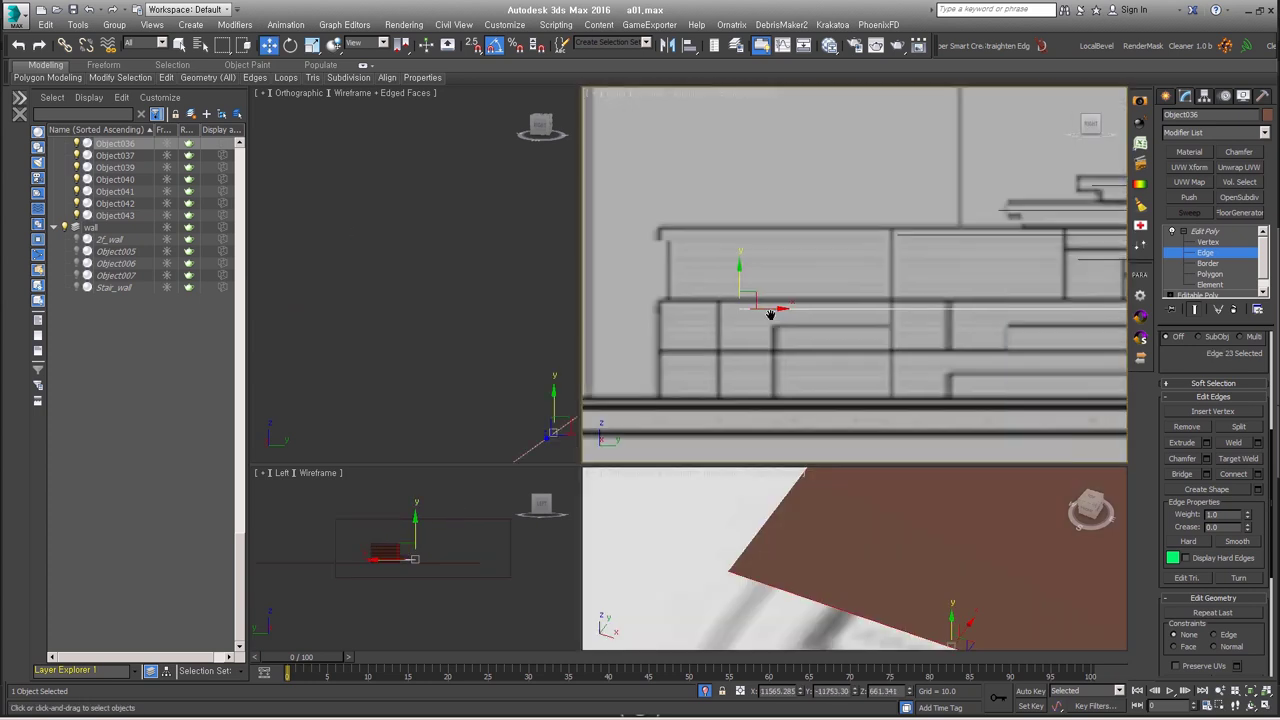
middle_click_drag(903, 244, 750, 211, "alt")
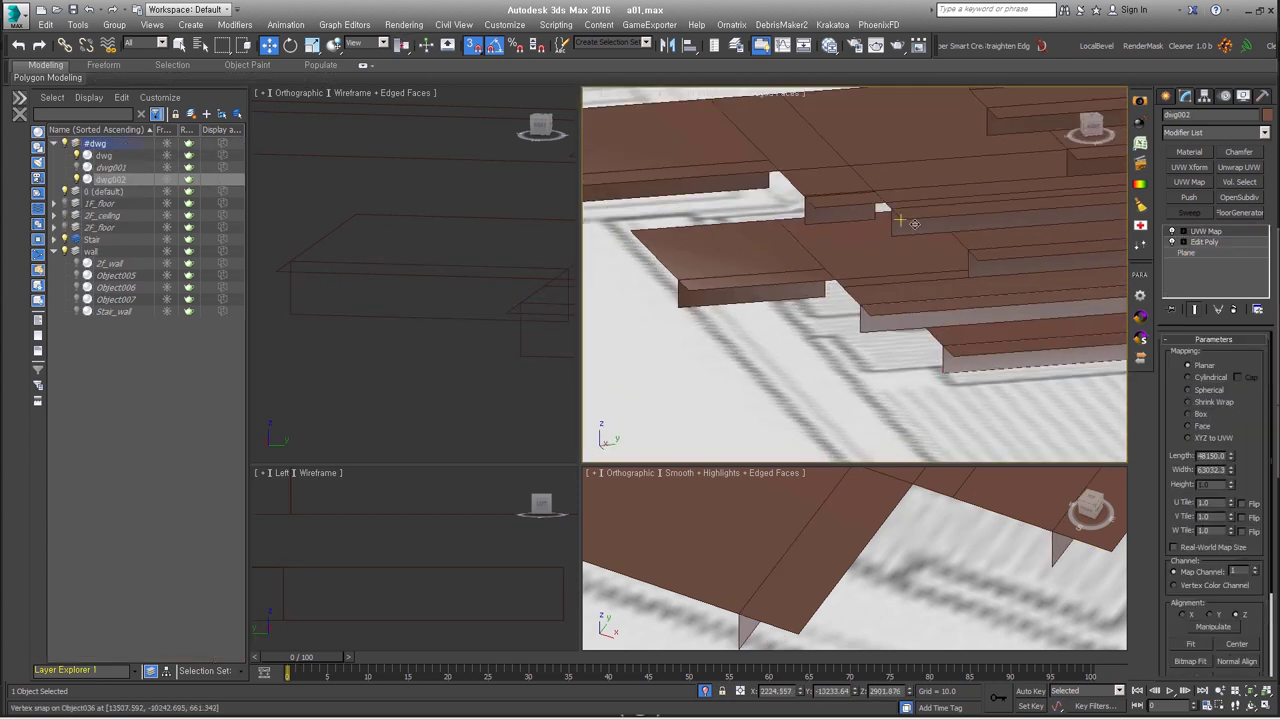
- Snap the corner points of the stair-corner planks into alignment with neighbouring treads
left_click(899, 221)
middle_click_drag(897, 211, 770, 207, "alt")
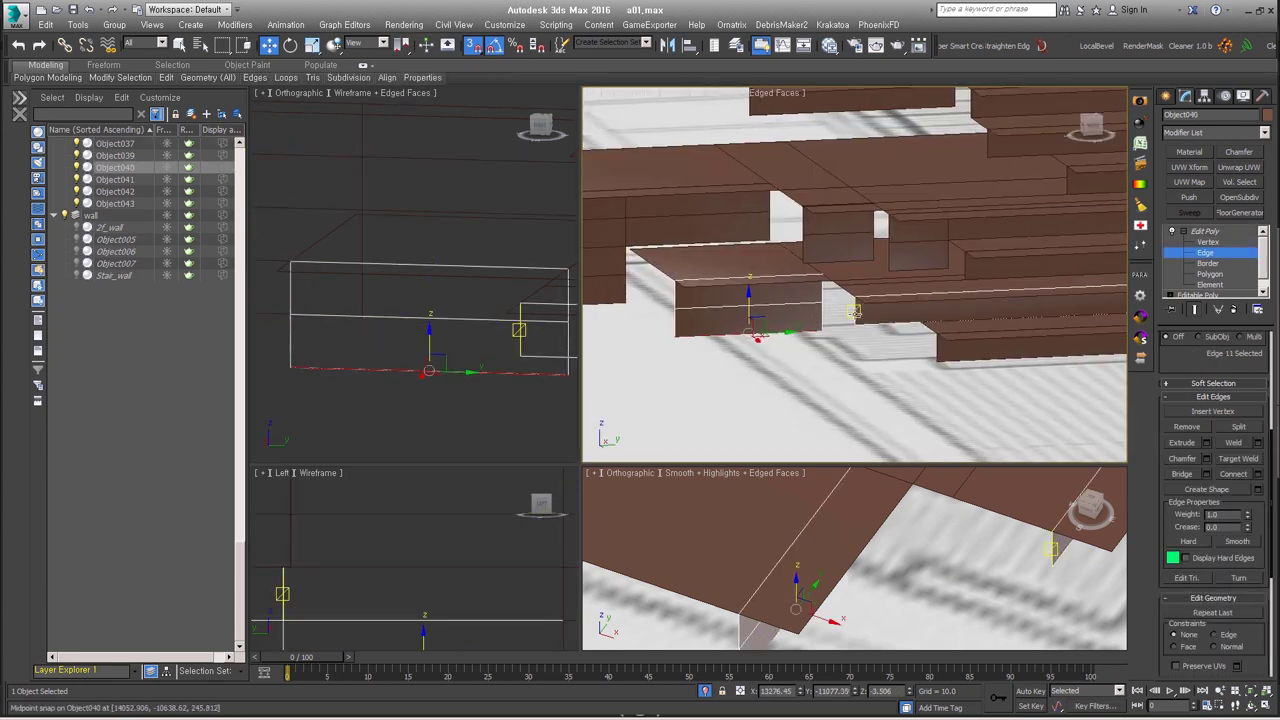
left_click(1213, 256)
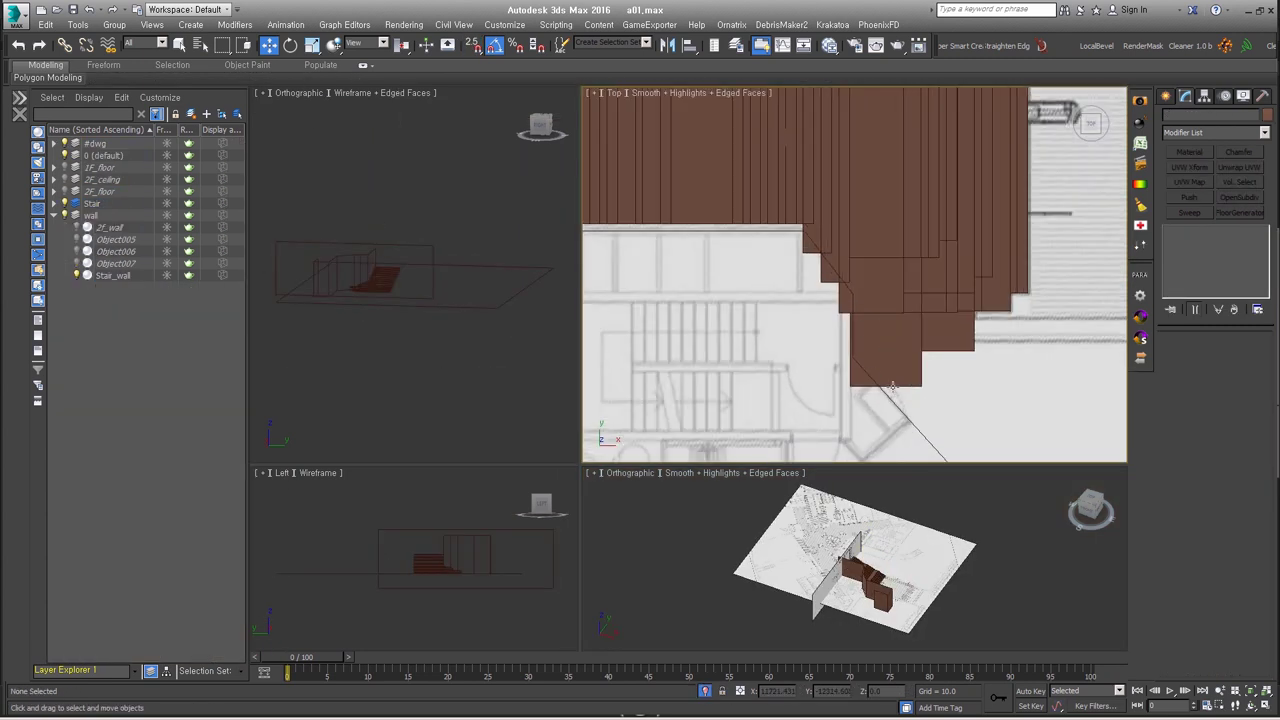
scroll(892, 386, "up", 3)
left_click(871, 354)
left_click(1208, 243)
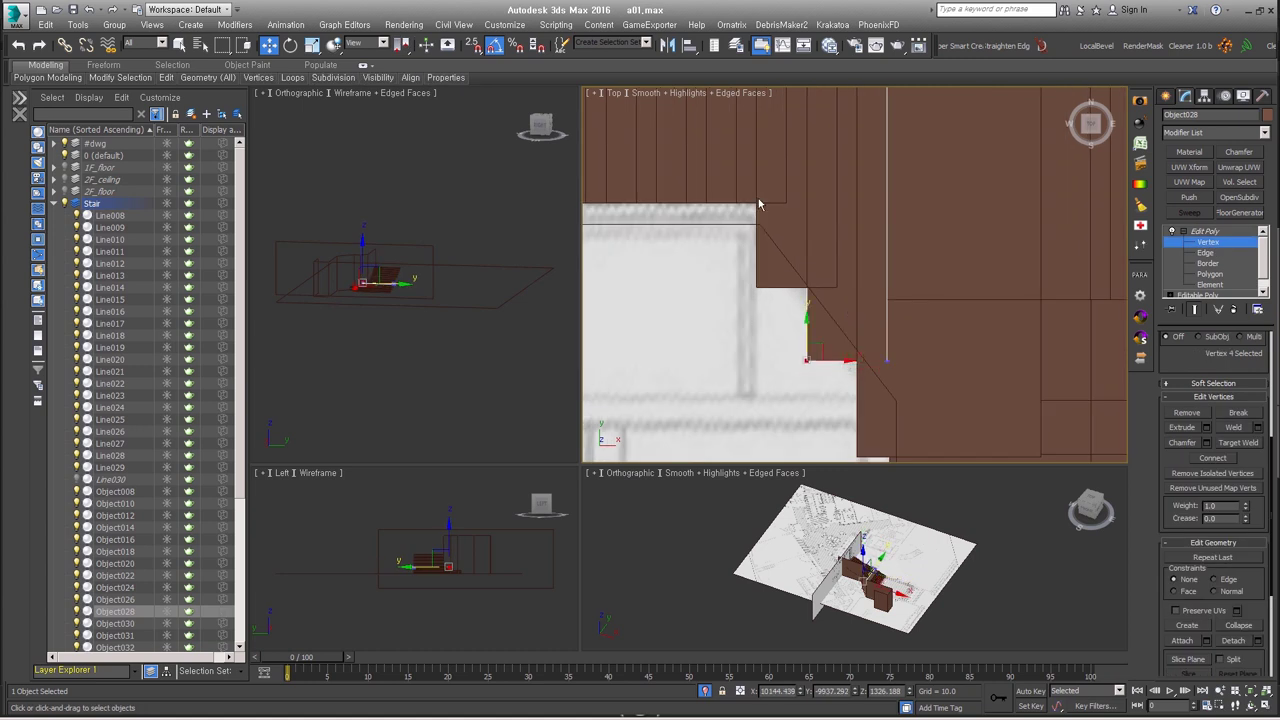
middle_click_drag(809, 221, 809, 276)
left_click(777, 346)
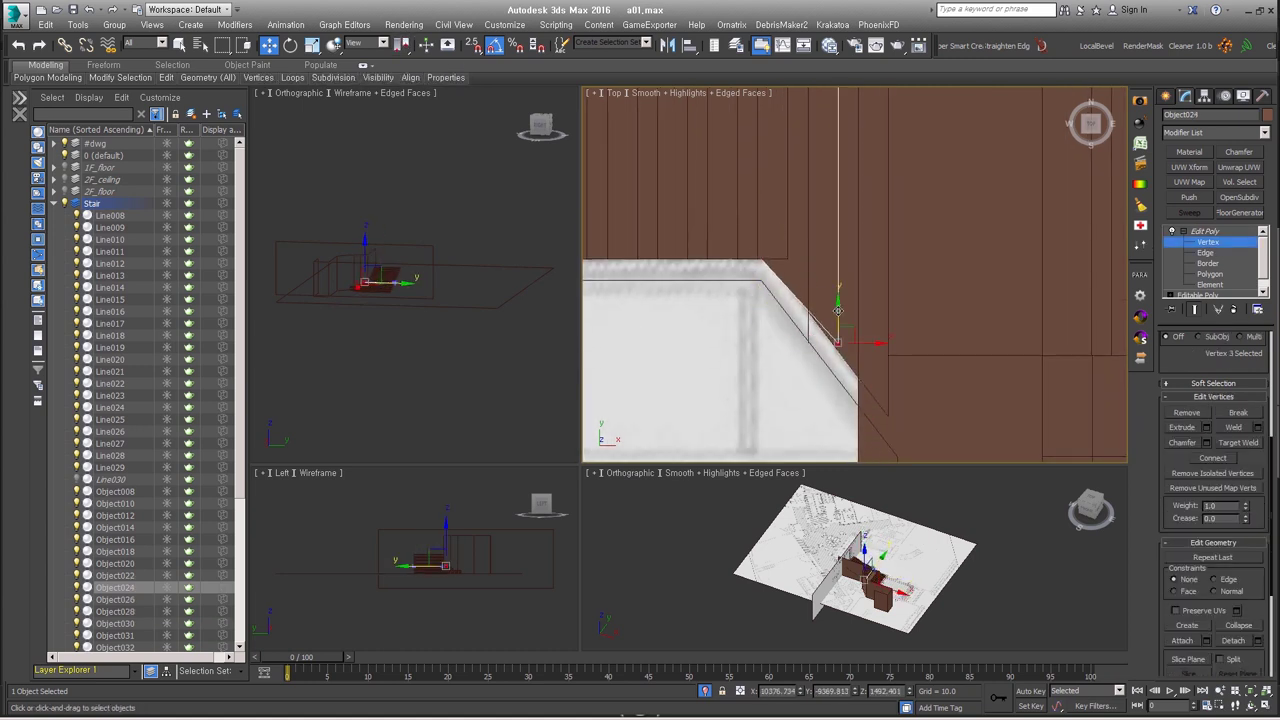
mouse_move(838, 328)
middle_mouse_down("alt")
mouse_move(891, 317)
mouse_move(843, 211)
mouse_move(821, 270)
middle_mouse_up("alt")
scroll(821, 270, "up", 3)
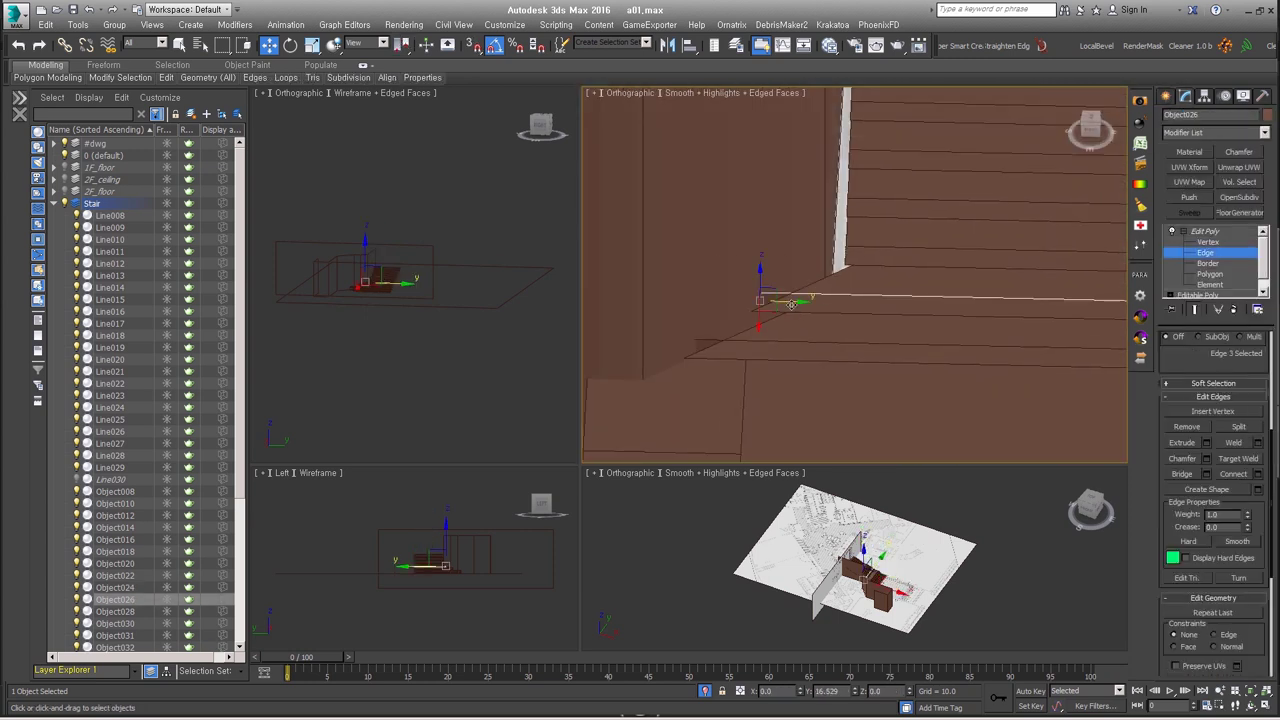
middle_click_drag(757, 300, 708, 394, "alt")
- Adjust the last planks up the stair, then Shift-drag dwg002 to clone it as dwg003
left_click(805, 295)
left_click(765, 300)
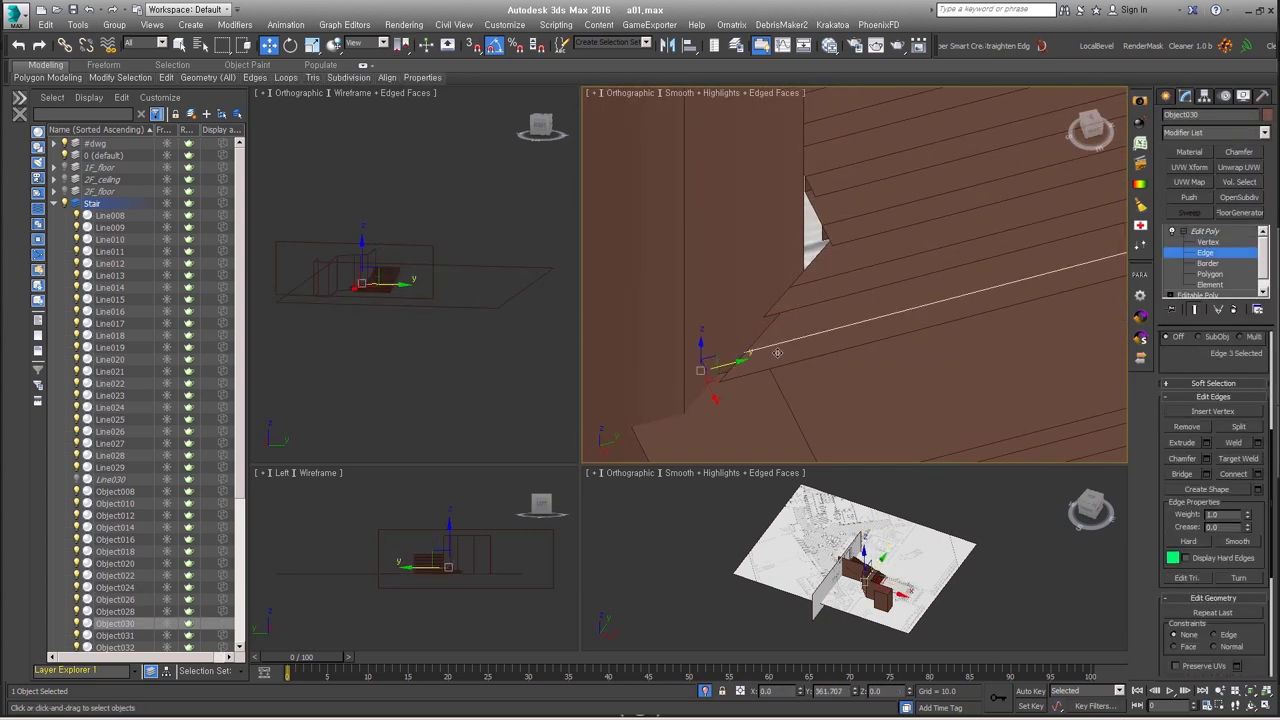
scroll(765, 290, "down", 3)
mouse_move(765, 290)
middle_mouse_down("alt")
mouse_move(707, 271)
mouse_move(869, 334)
mouse_move(900, 300)
middle_mouse_up("alt")
left_click(720, 275)
left_click_drag(900, 300, 880, 320, "shift")
- Confirm the dwg003 clone, enter Edge mode, and view it from the right beside the stair
key("Return")
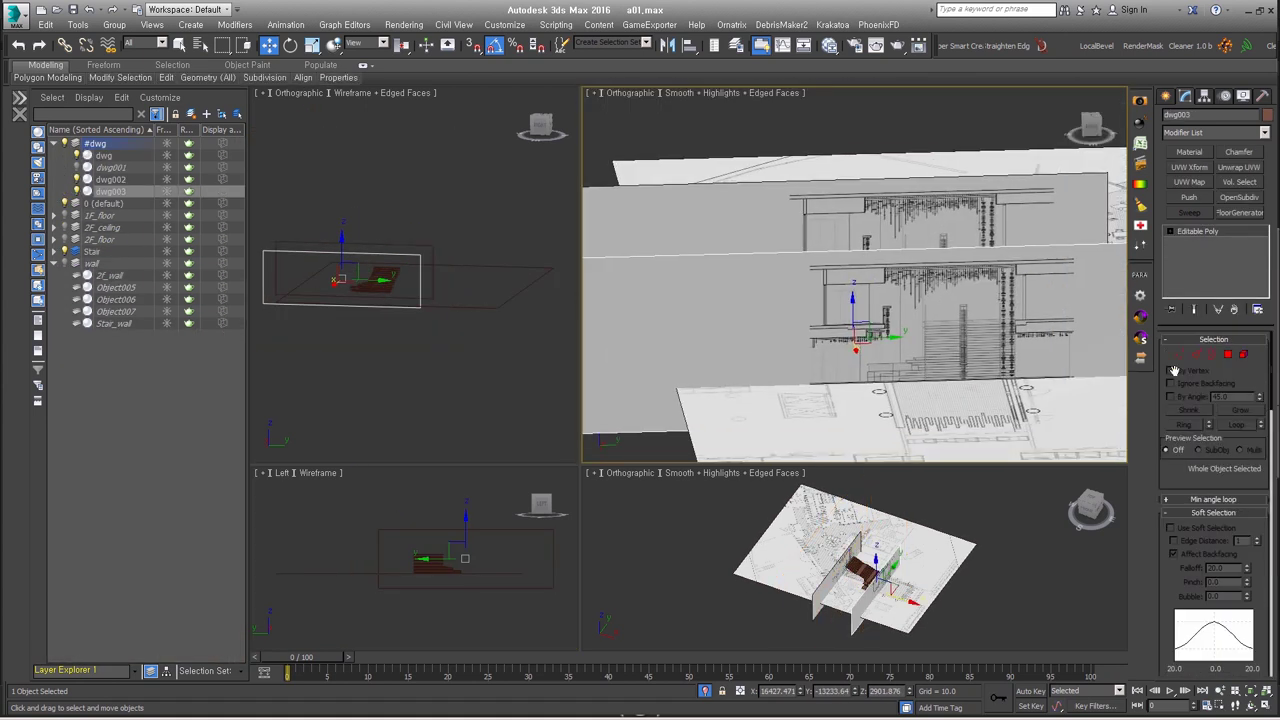
key("2")
scroll(1207, 561, "down", 2)
scroll(1035, 293, "up", 5)
key("z")
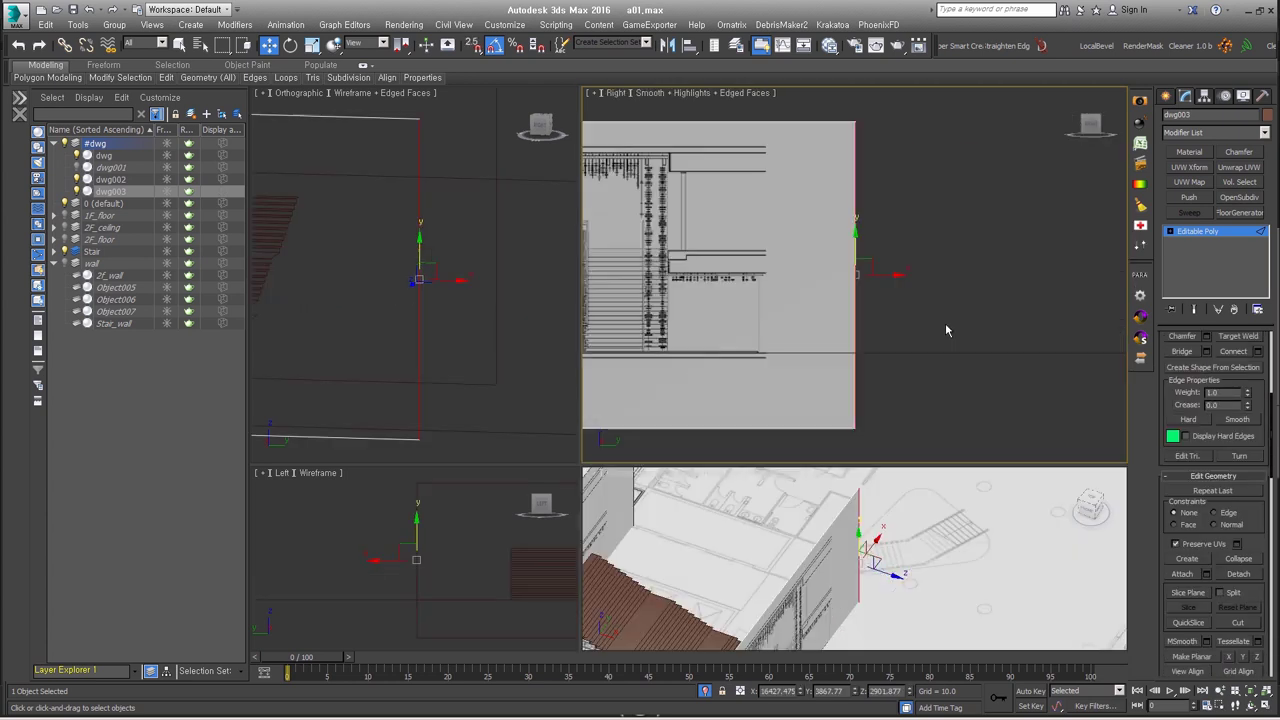
scroll(966, 343, "down", 5)
middle_click_drag(966, 343, 900, 335)
scroll(900, 335, "up", 5)
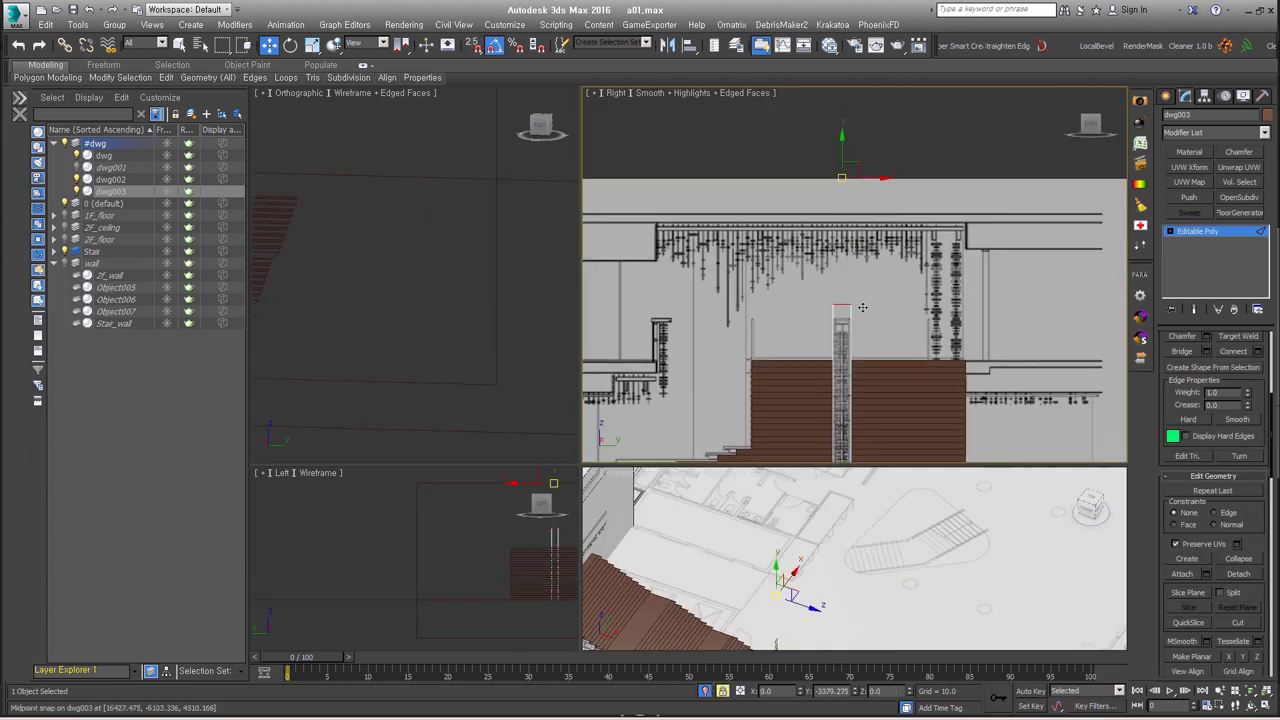
scroll(855, 325, "up", 5)
scroll(855, 325, "down", 5)
middle_click_drag(855, 325, 928, 382, "alt")
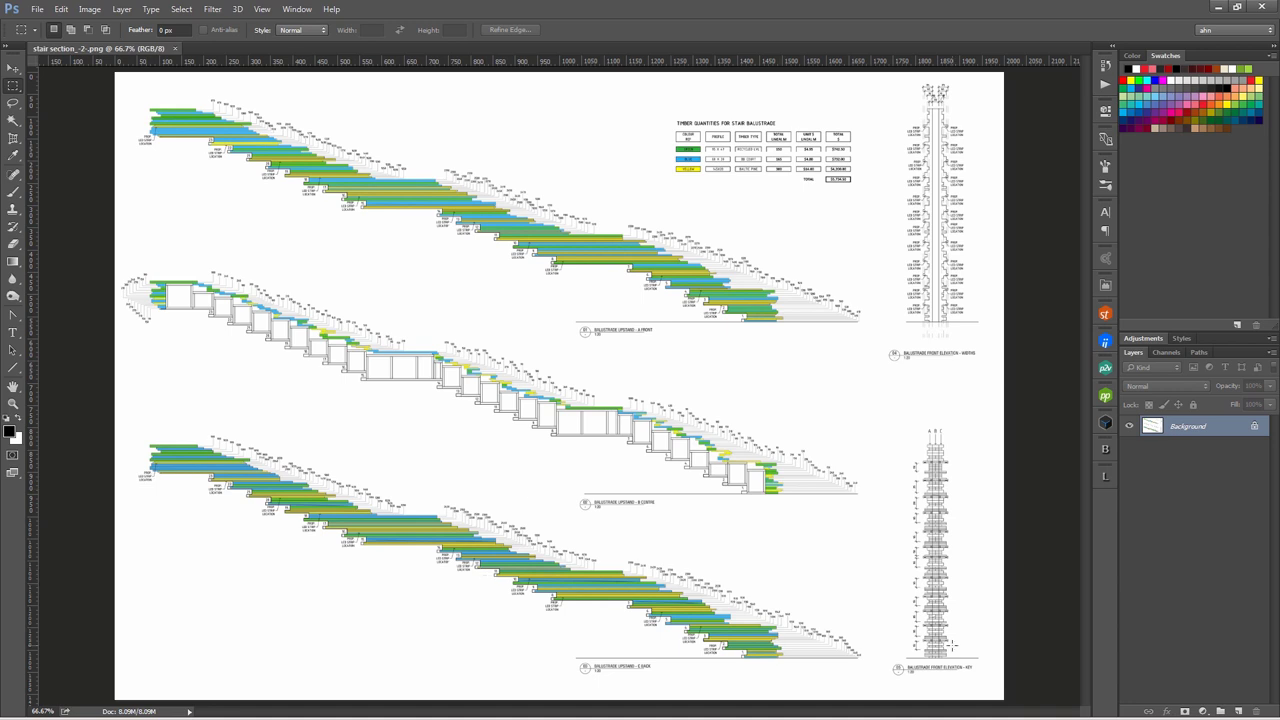
- Place guides marking the back balustrade section and elevation key edge on stair section_2.png
scroll(835, 607, "up", 3, "alt")
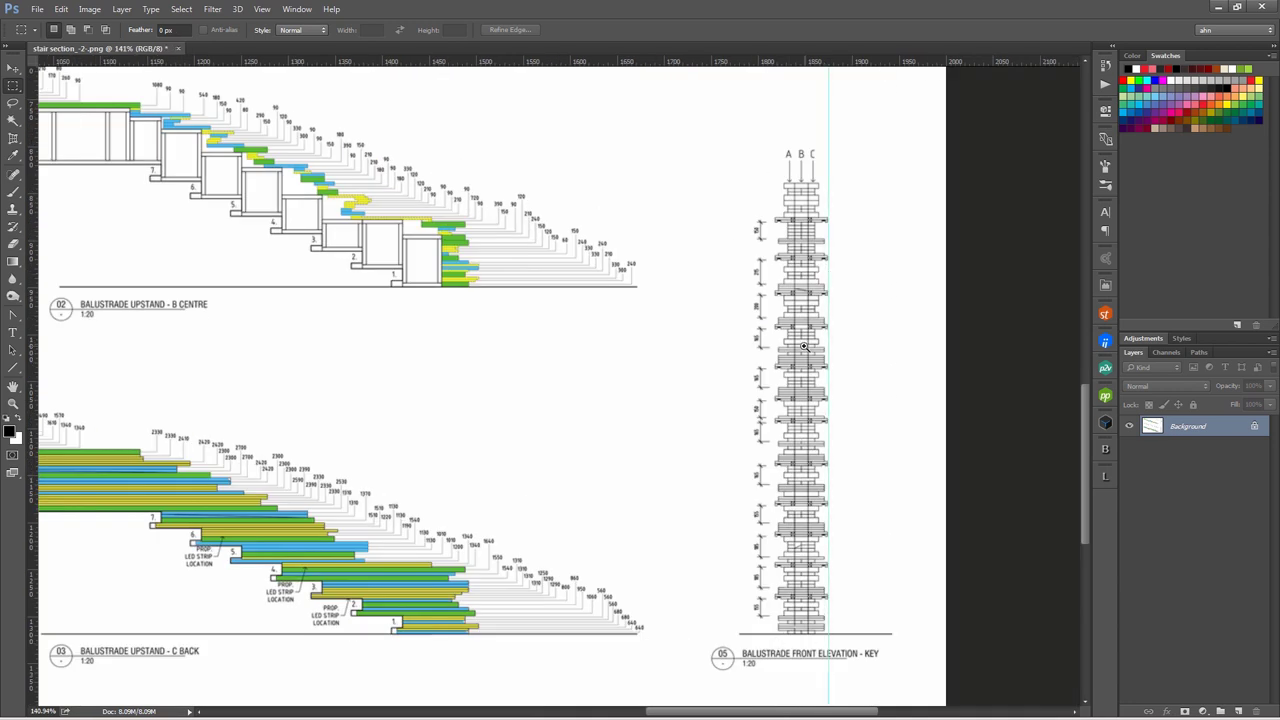
left_click_drag(829, 274, 829, 274)
scroll(829, 274, "up", 5, "alt")
scroll(686, 277, "down", 4, "alt")
scroll(808, 420, "down", 2, "alt")
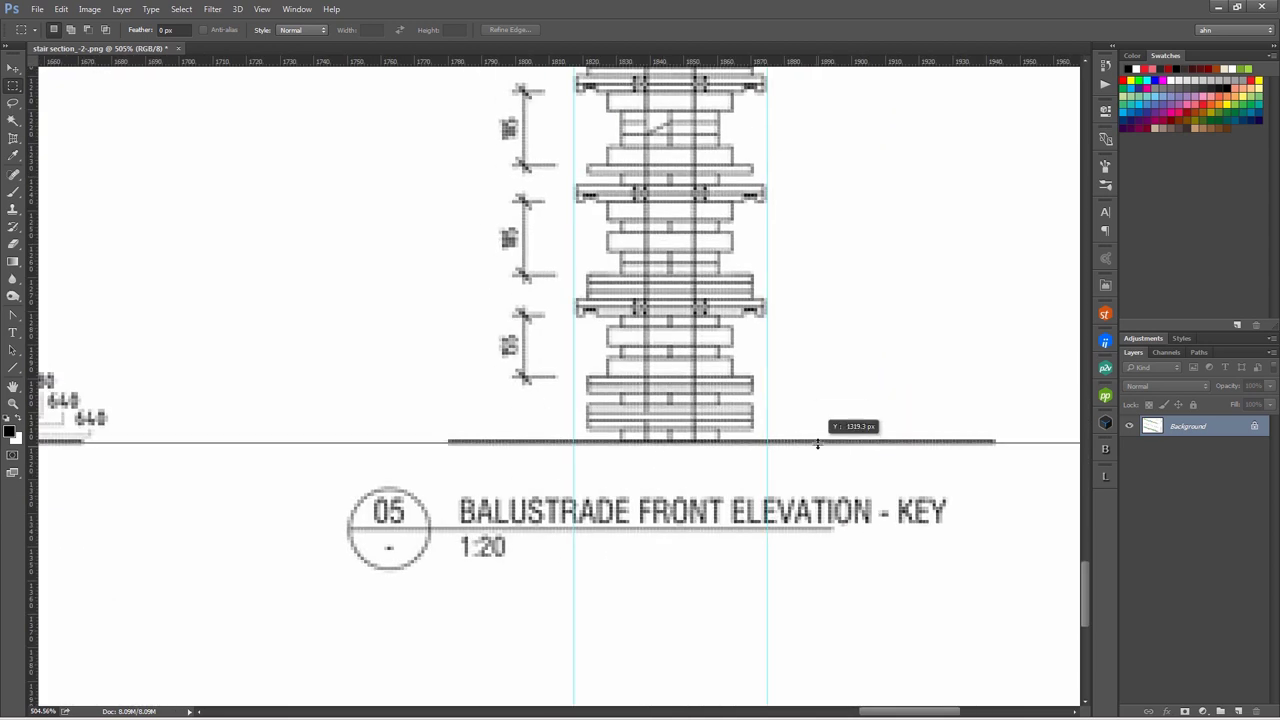
scroll(825, 426, "down", 2, "alt")
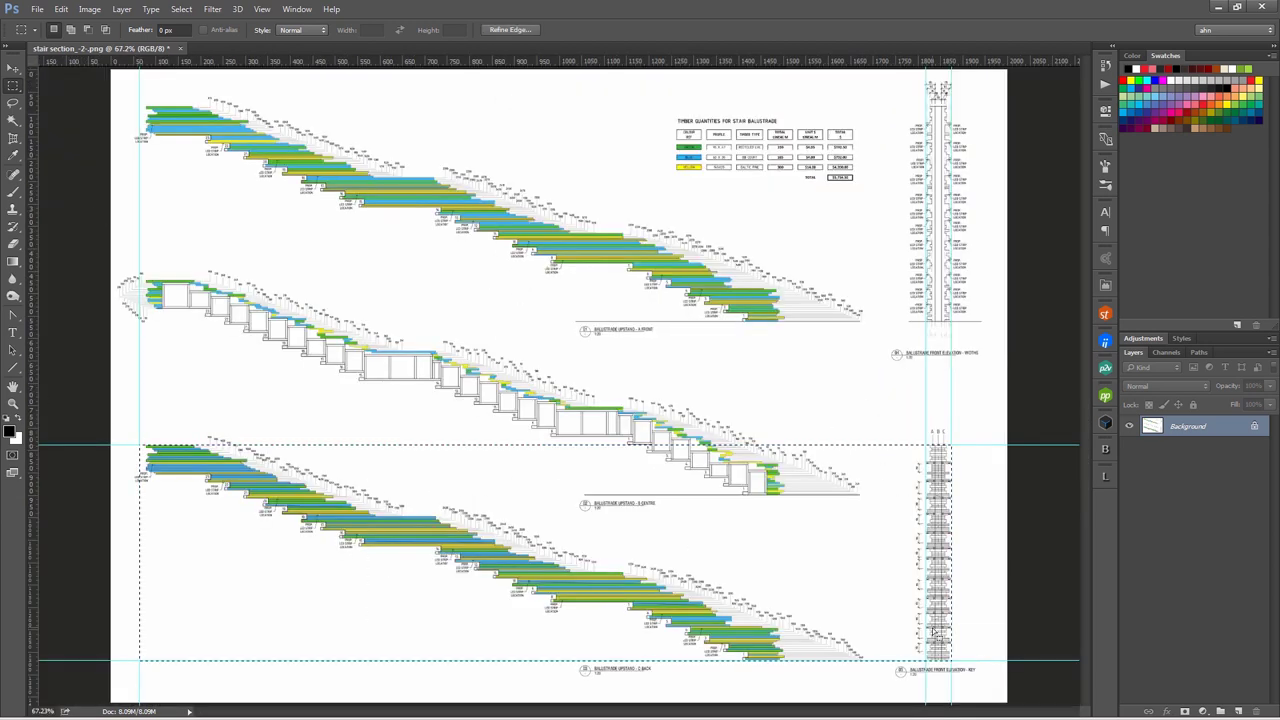
- Crop the sheet to the marked area and save it as stair_A.jpg (1811 × 482)
left_click(89, 9)
left_click(110, 190)
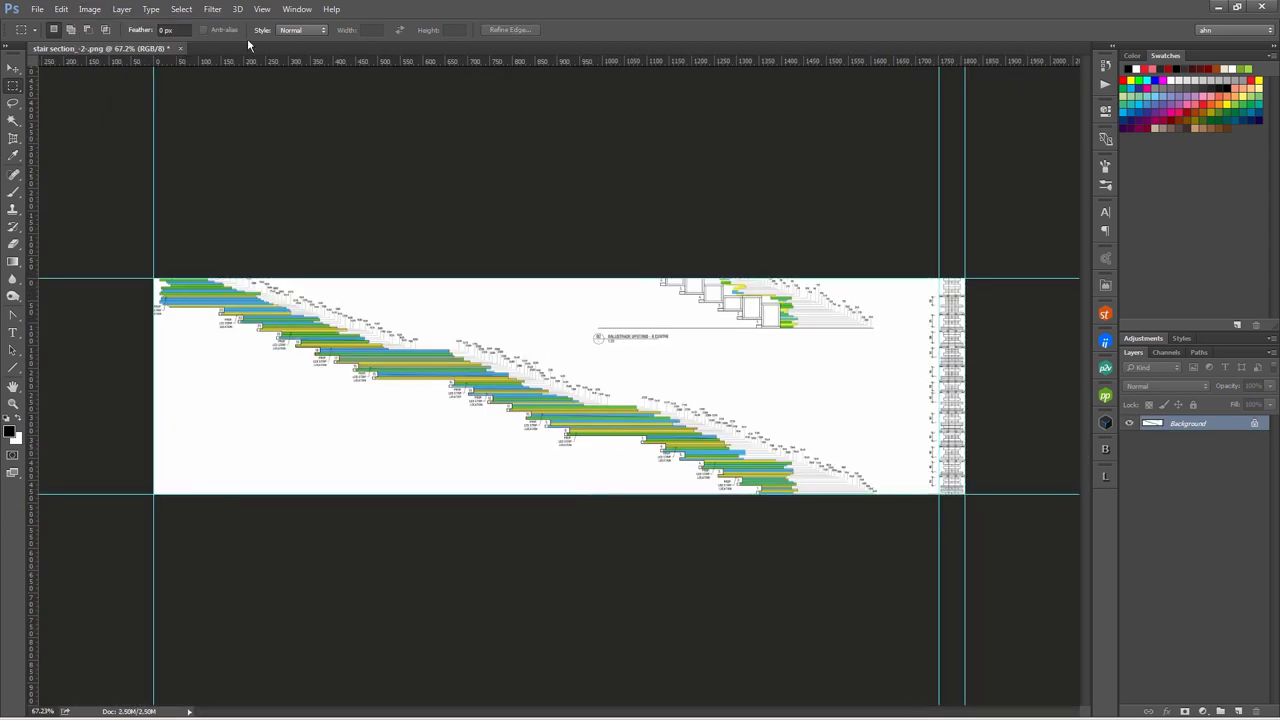
left_click(37, 9)
left_click(80, 120)
key("alt+q")
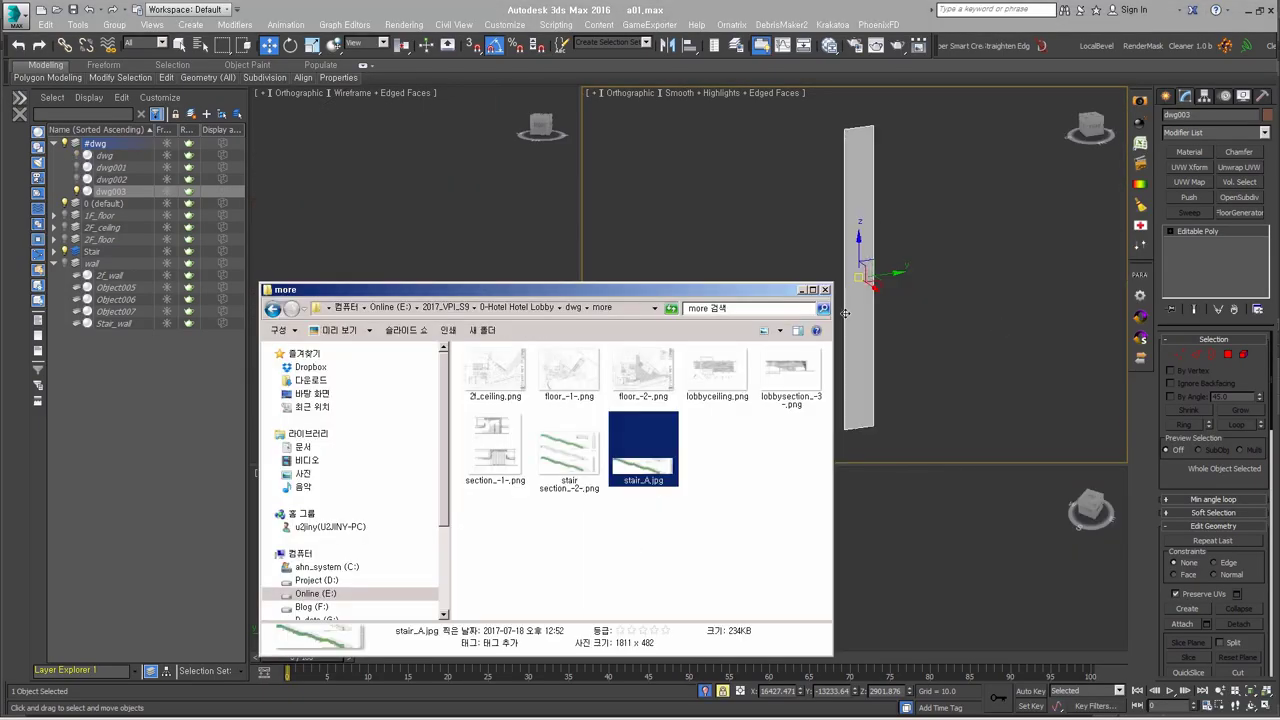
- Crop dwg003's stair_A.jpg bitmap to the narrow balustrade elevation key strip
left_click(829, 45)
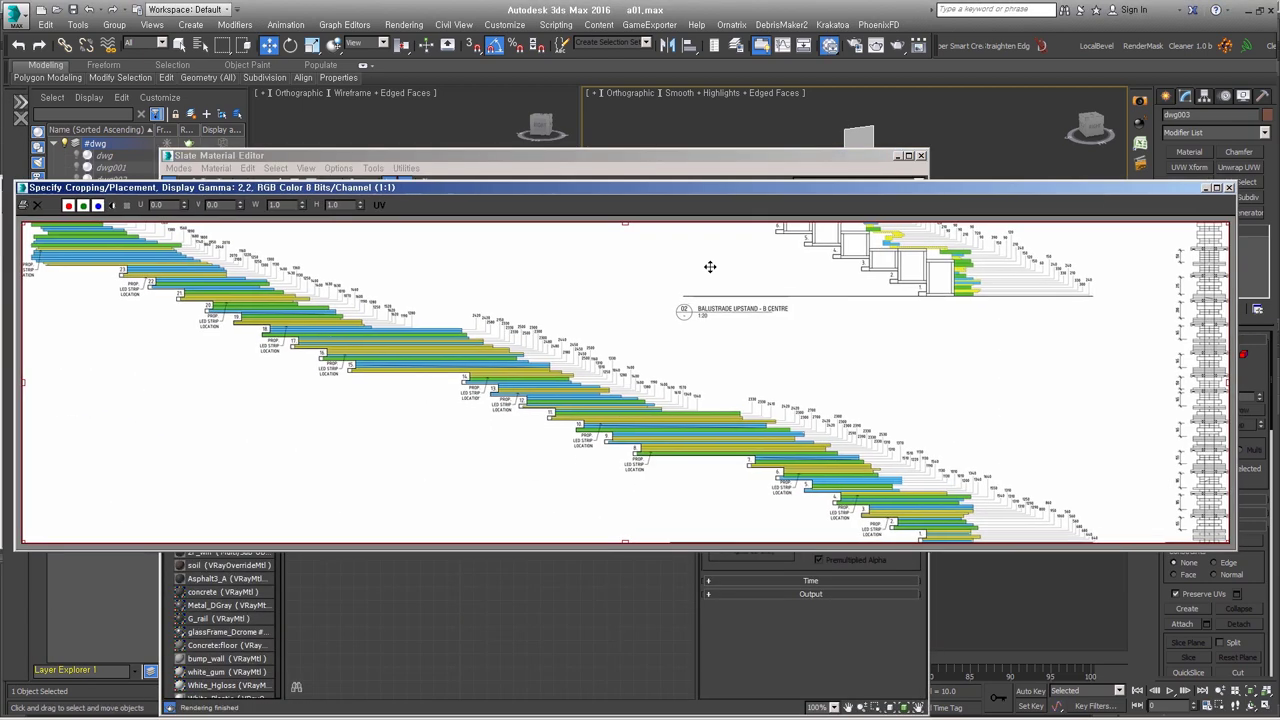
left_click_drag(1105, 190, 110, 290)
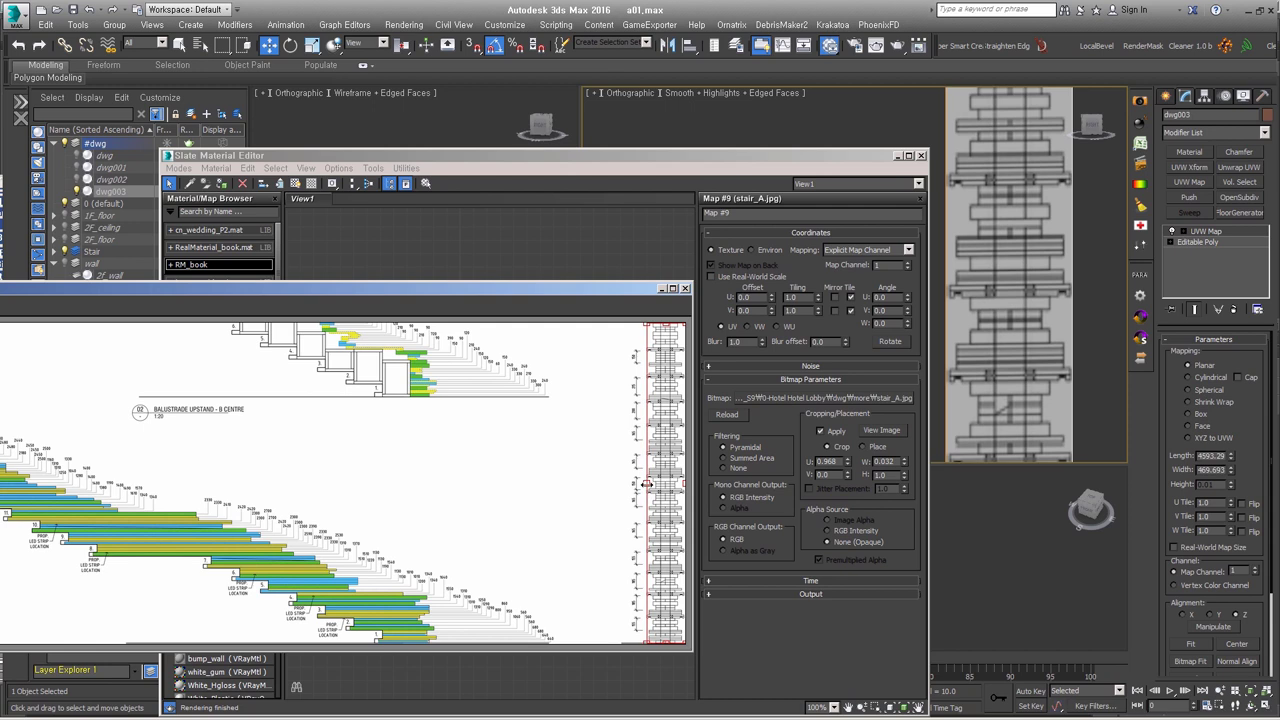
left_click(685, 288)
left_click(897, 155)
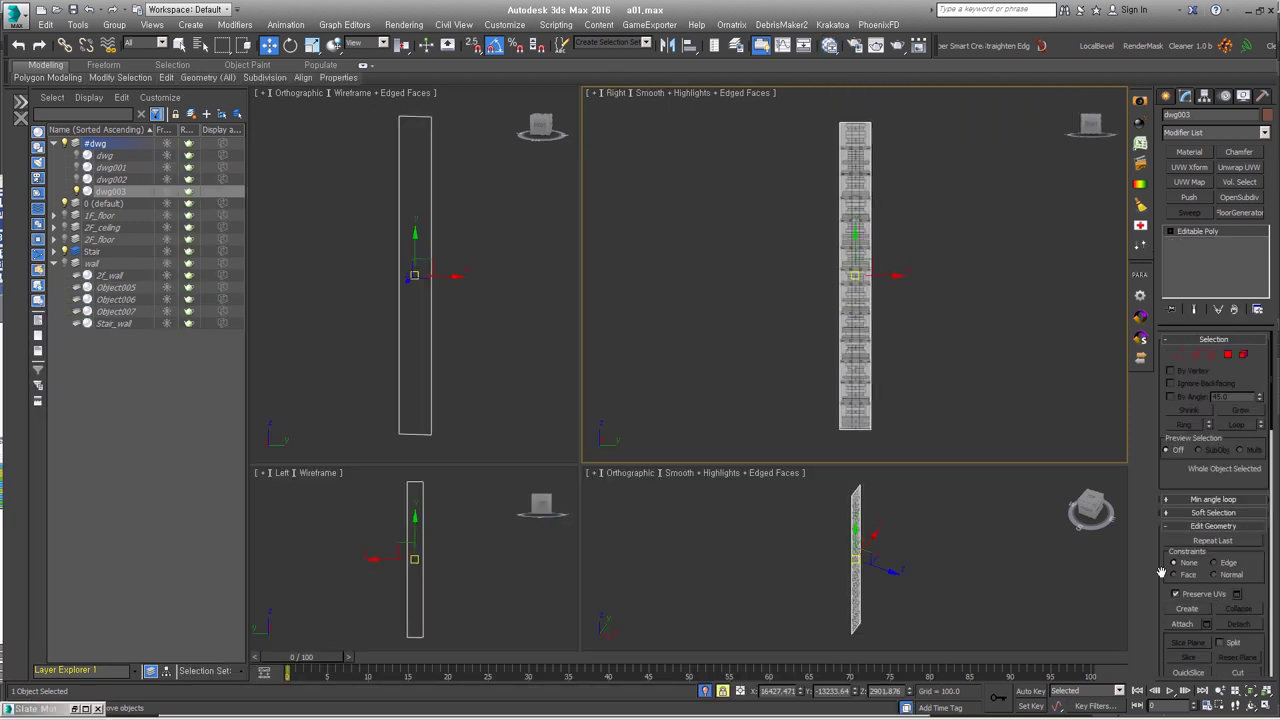
- Slide the column's edge loop further up the column
scroll(790, 390, "up", 5)
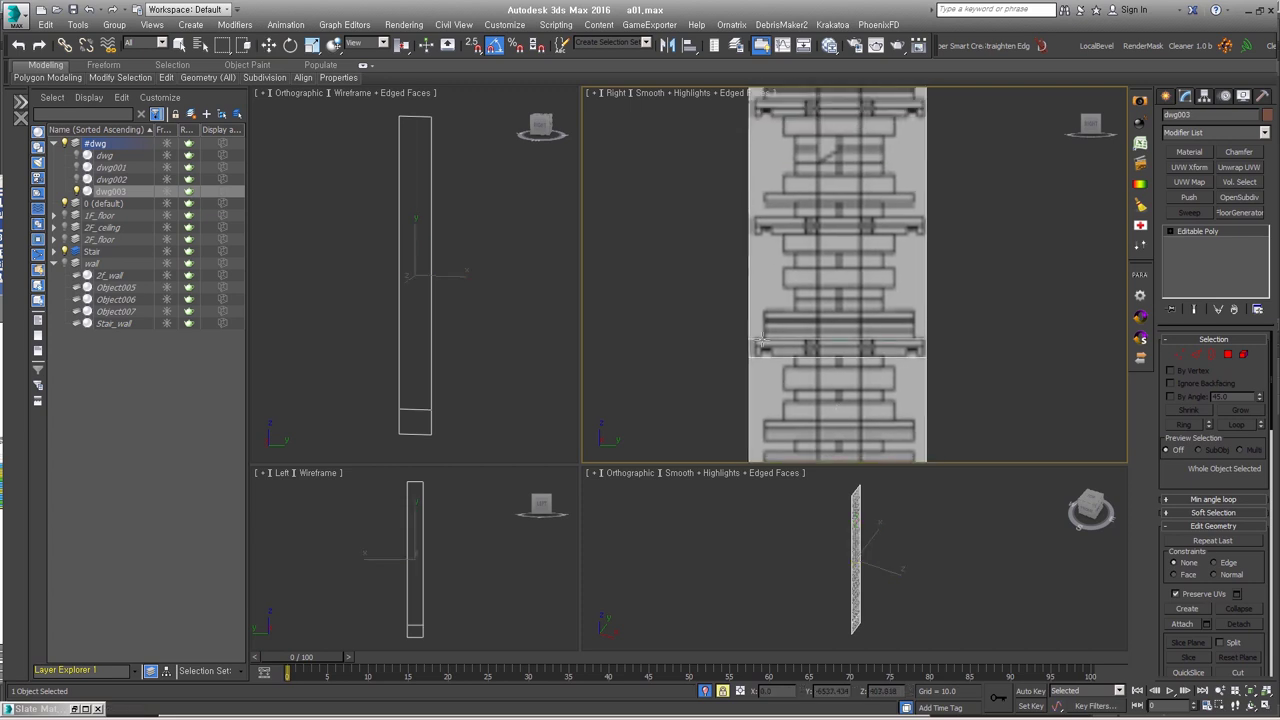
left_click_drag(763, 322, 745, 290, "shift")
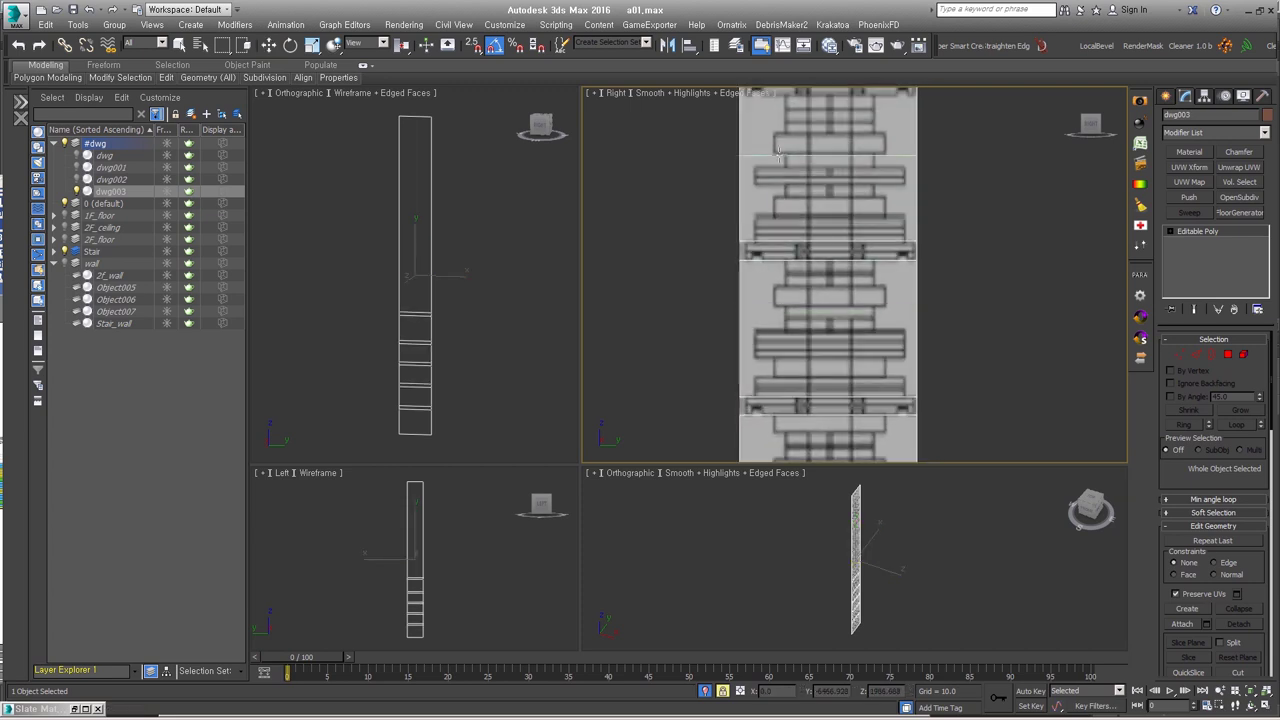
left_click_drag(745, 290, 698, 303, "shift")
scroll(792, 300, "down", 5)
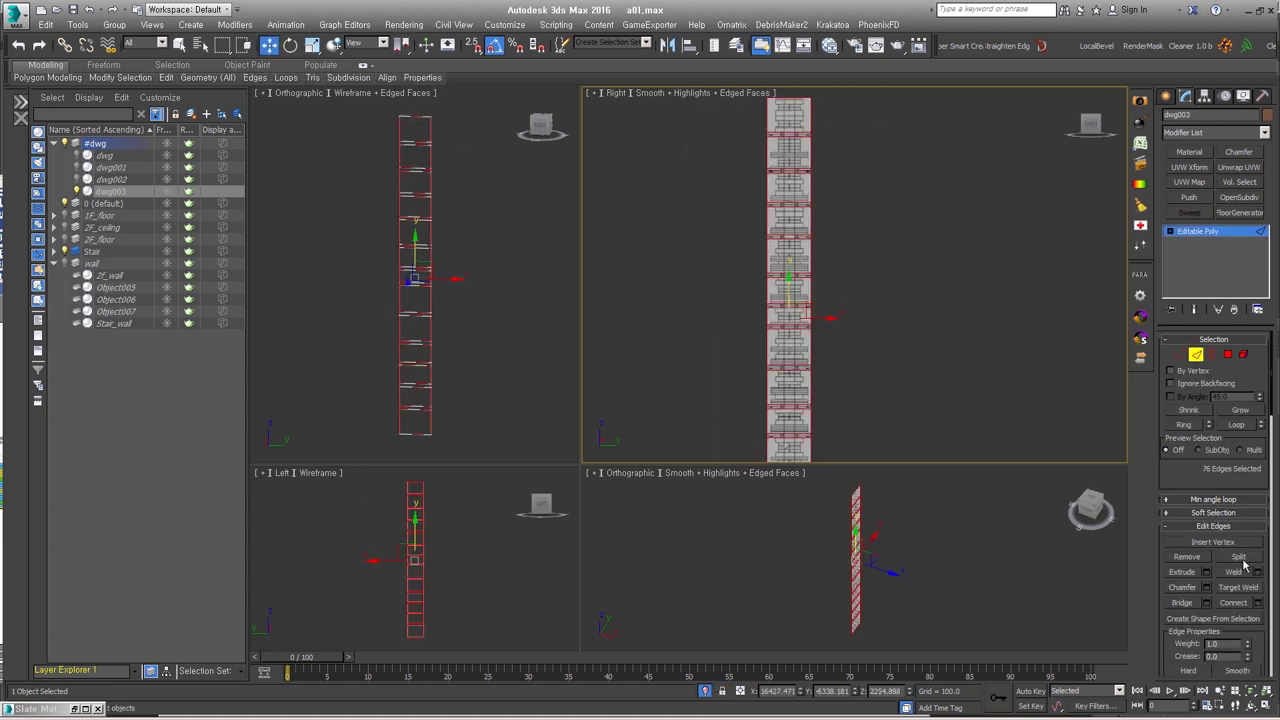
- Select the horizontal band and chamfer its edges to add new edge loops
key("4")
middle_click_drag(902, 436, 942, 400)
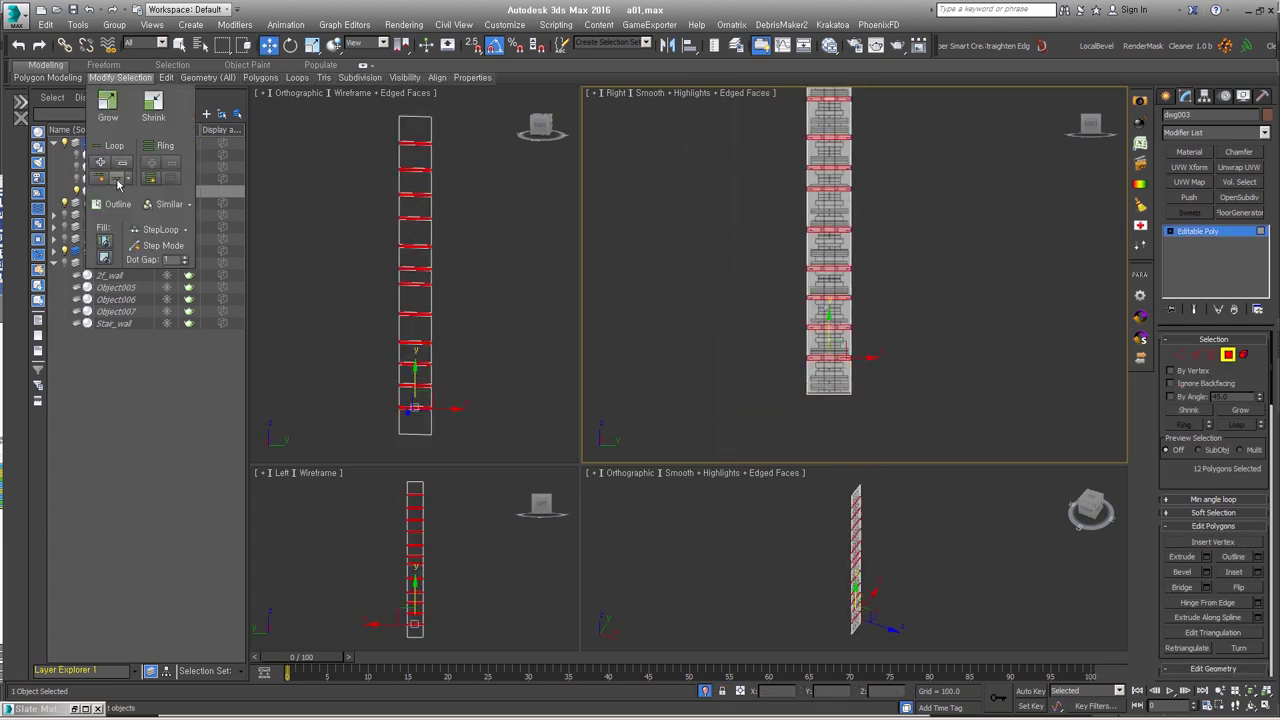
left_click(863, 380)
scroll(863, 380, "up", 5)
scroll(863, 380, "up", 2)
right_click(766, 364)
left_click(643, 443)
middle_click_drag(720, 393, 698, 283)
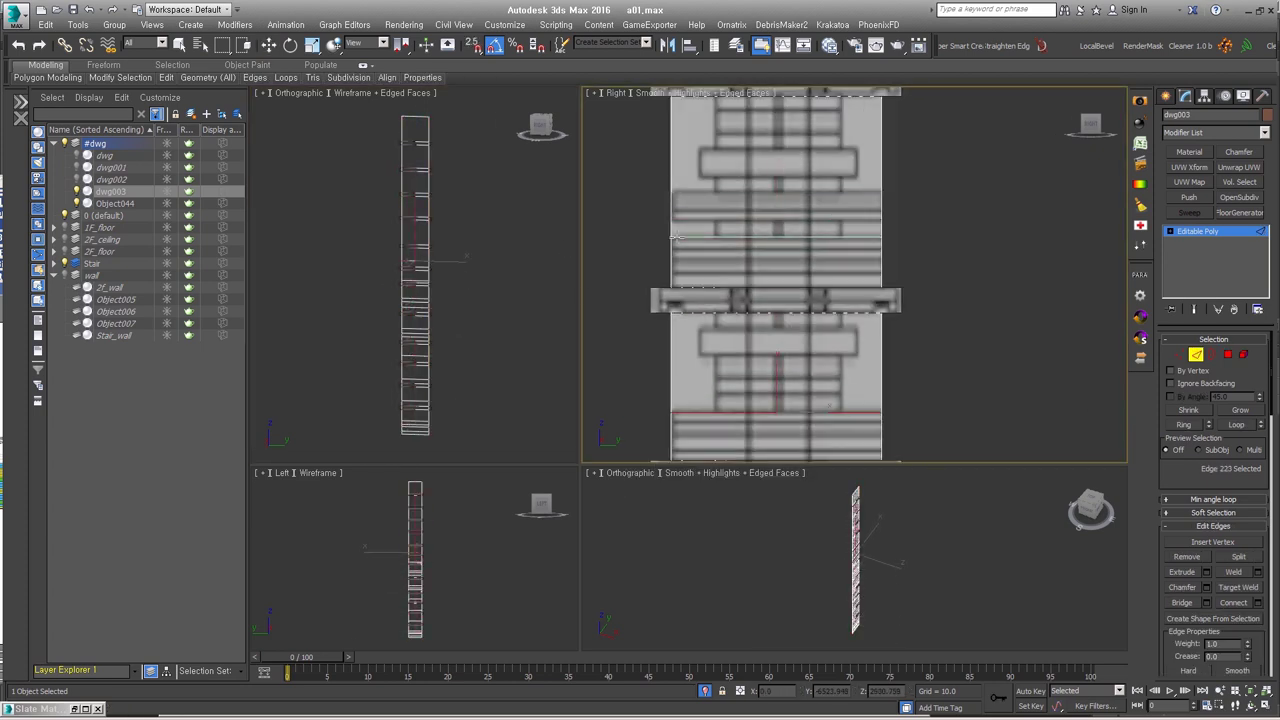
scroll(803, 256, "down", 3)
- Select the protruding band polygons and chamfer their edges
key("4")
left_click_drag(803, 256, 797, 340, "ctrl")
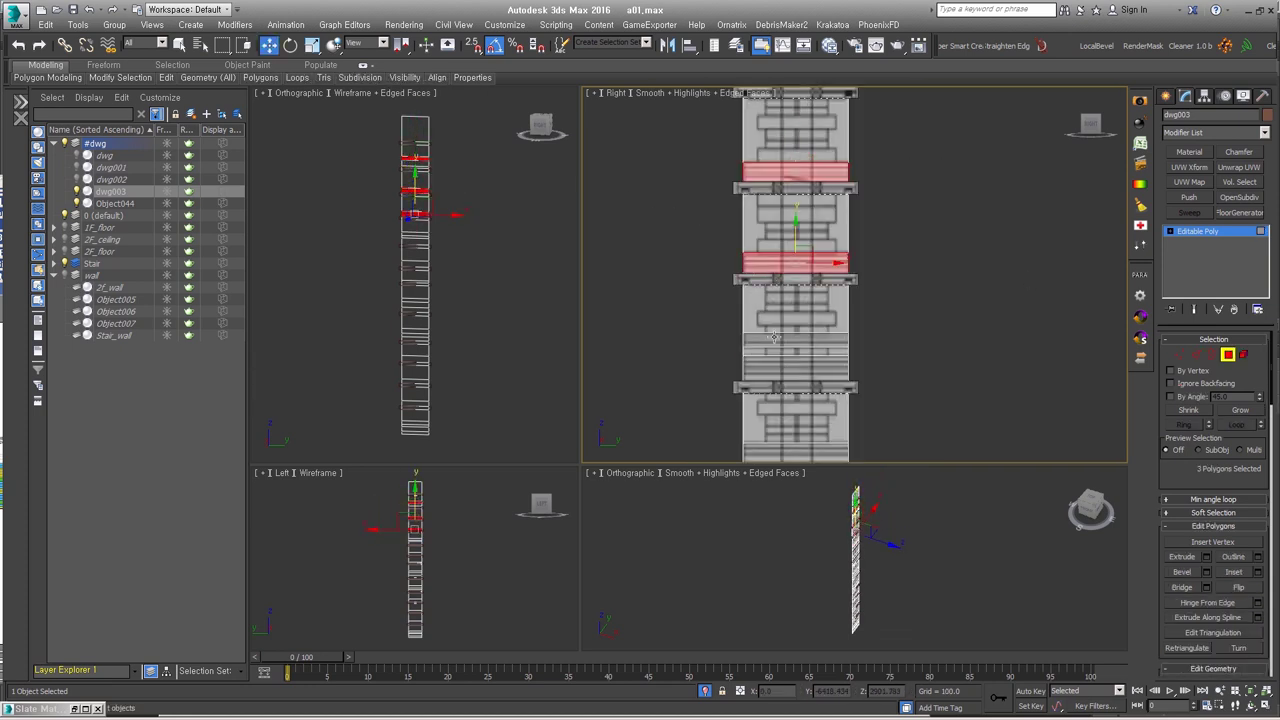
scroll(797, 340, "up", 3)
key("2")
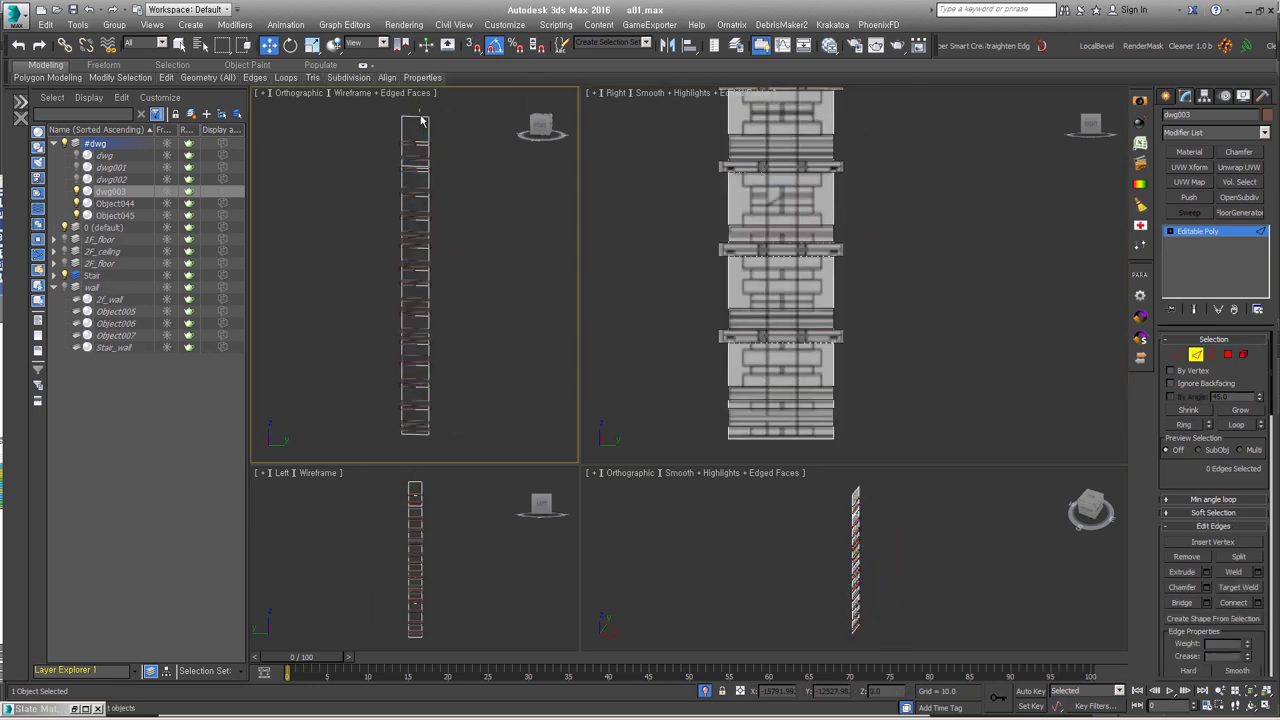
right_click(720, 320)
left_click(855, 290)
left_click(782, 300)
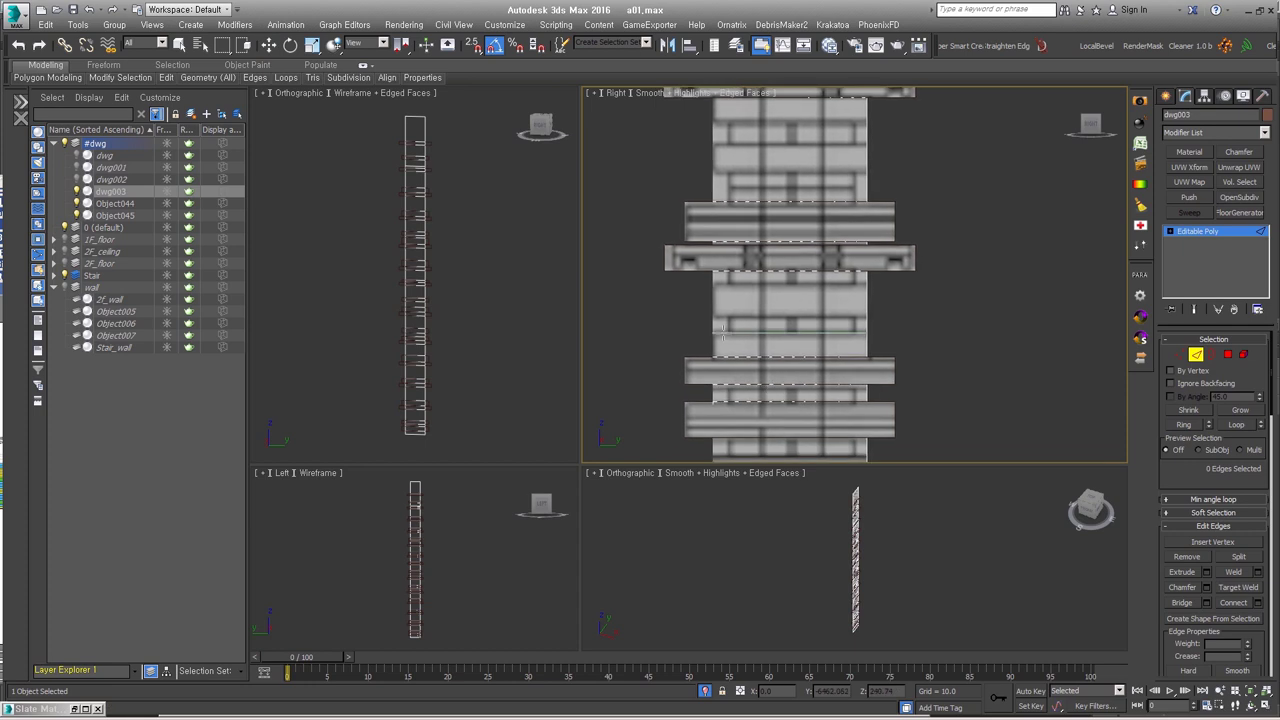
mouse_move(808, 367)
middle_mouse_down()
mouse_move(683, 165)
mouse_move(657, 271)
mouse_move(743, 137)
mouse_move(848, 314)
mouse_move(809, 374)
middle_mouse_up()
- Select the band polygons along the column and detach them as a separate object
key("4")
left_click_drag(760, 295, 800, 338)
key("w")
middle_click_drag(790, 248, 700, 330)
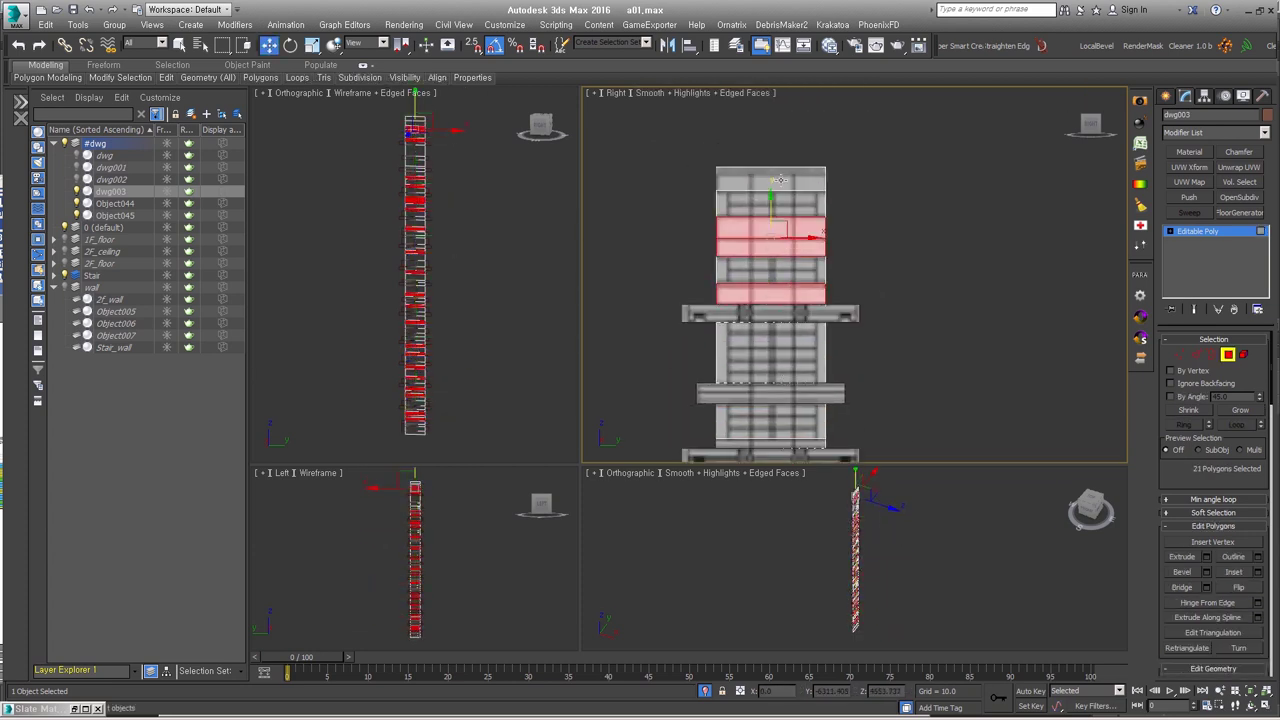
right_click(640, 370)
left_click(649, 398)
- Select a set of edges across the column in the side view to move them
right_click(757, 370)
left_click(651, 448)
scroll(850, 300, "down", 3)
scroll(815, 320, "up", 5)
mouse_move(815, 320)
middle_mouse_down()
mouse_move(756, 301)
mouse_move(682, 313)
middle_mouse_up()
left_click(730, 261)
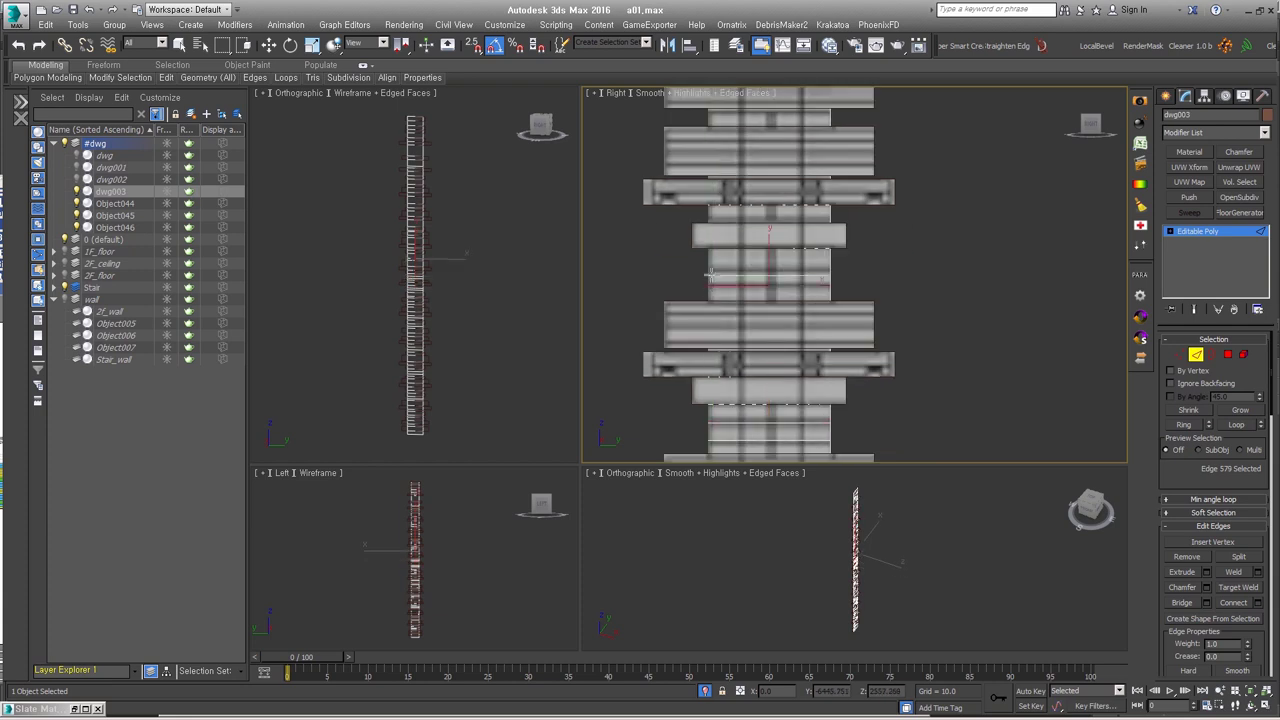
left_click(680, 315, "ctrl")
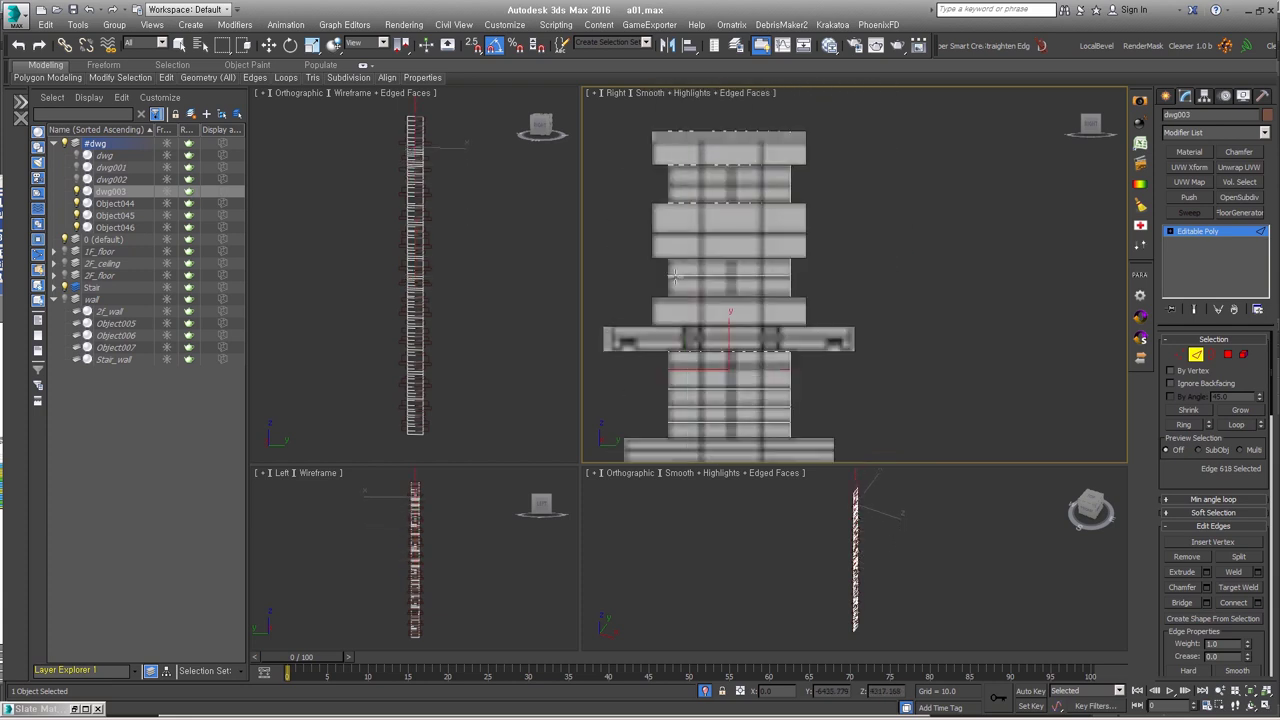
key("w")
scroll(852, 232, "down", 3)
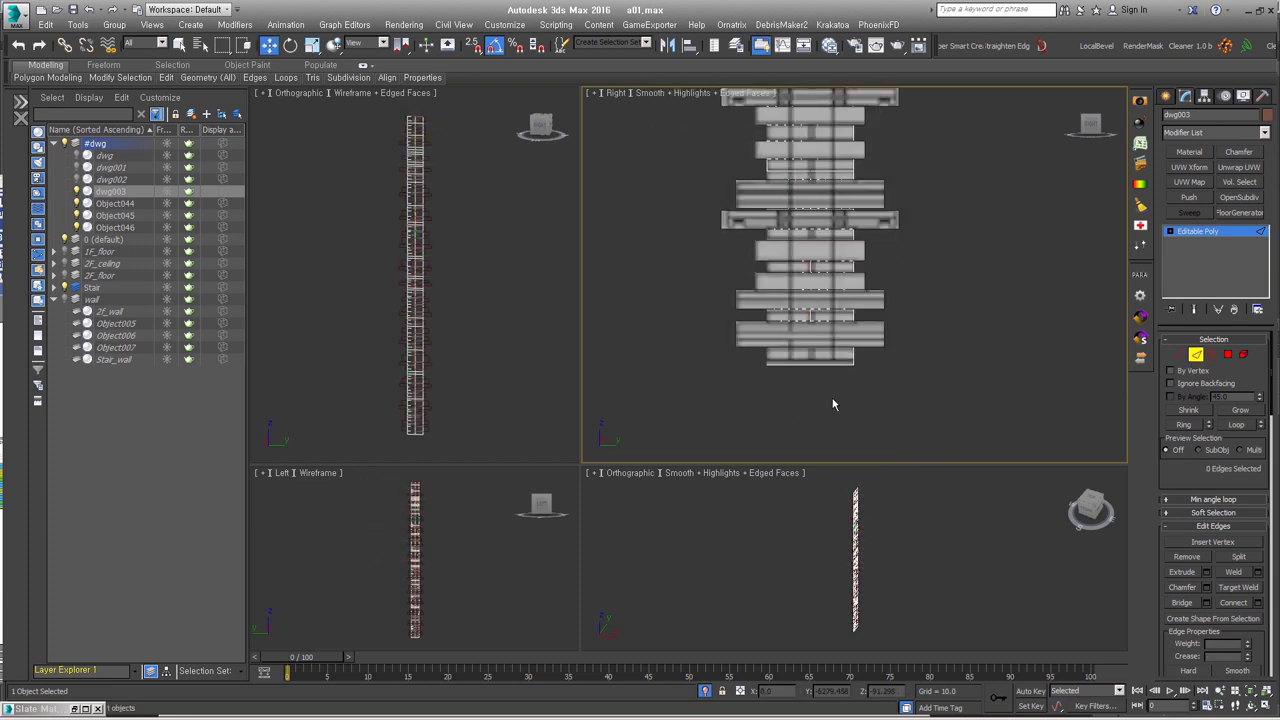
- Exit isolation with Object046 selected and orbit around the full stair scene and planks
left_click(1203, 355)
key("alt+q")
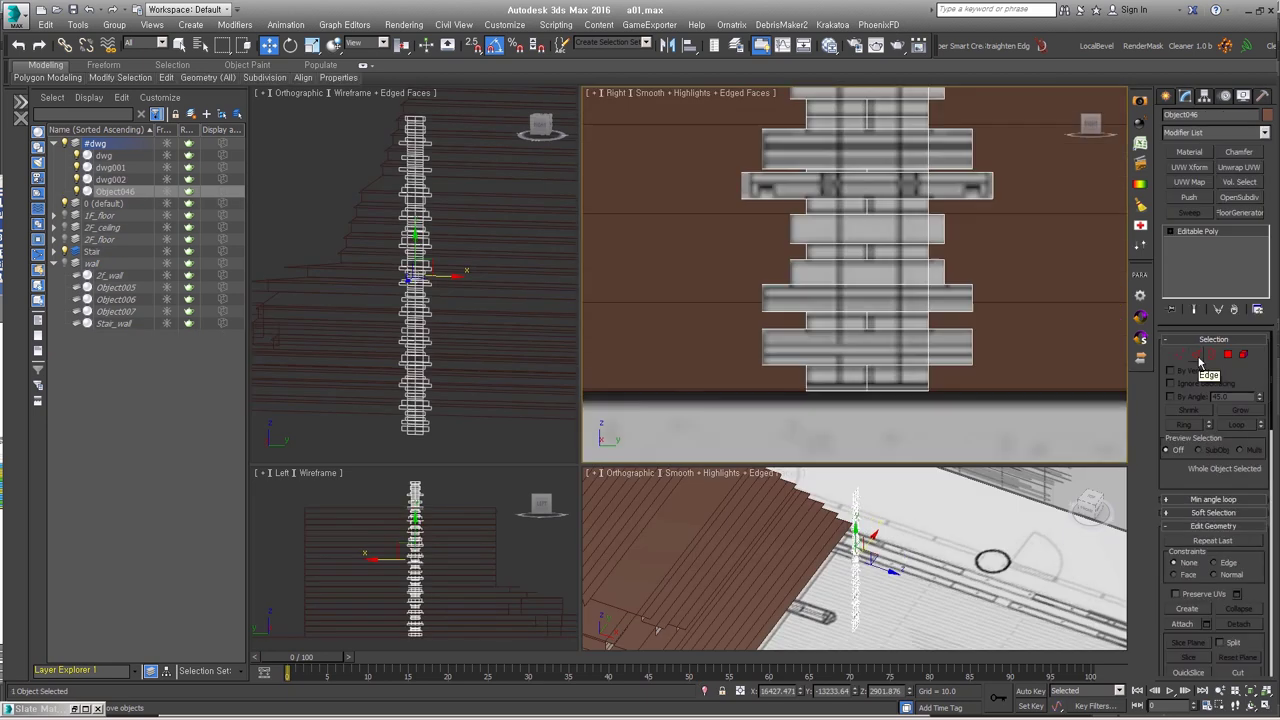
mouse_move(760, 343)
middle_mouse_down()
mouse_move(674, 286)
mouse_move(652, 338)
middle_mouse_up()
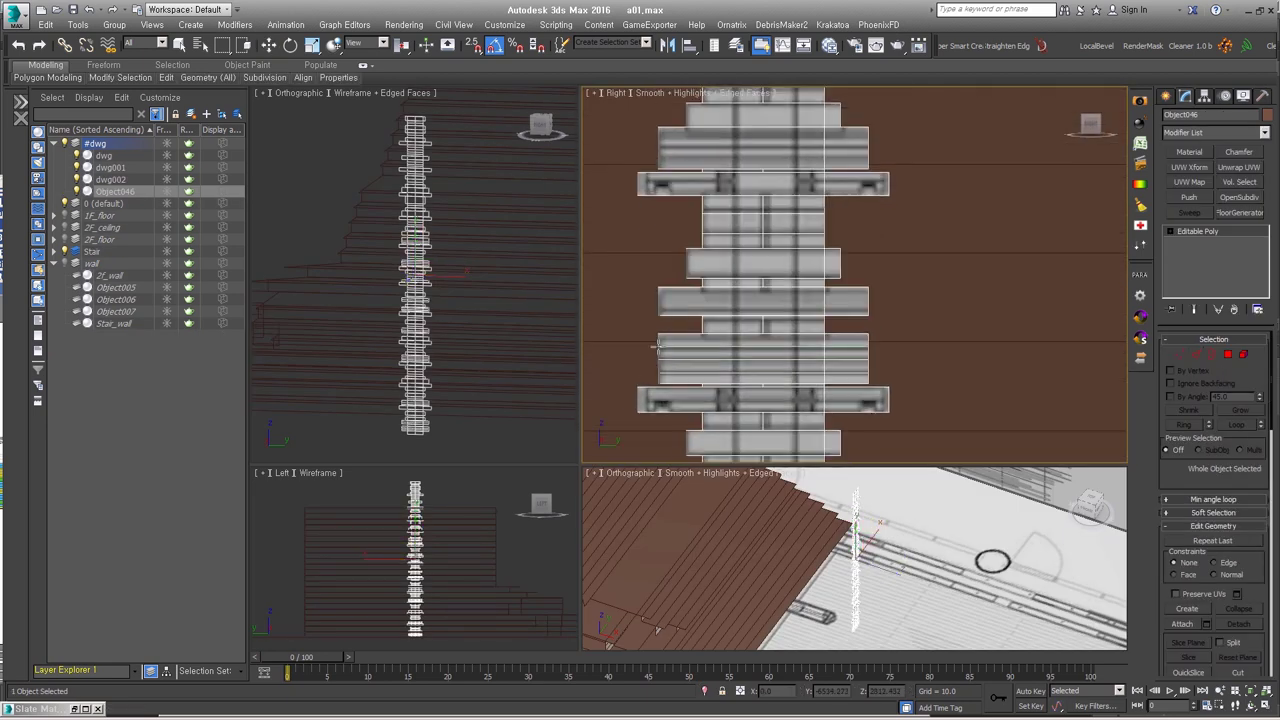
key("w")
scroll(700, 350, "down", 3)
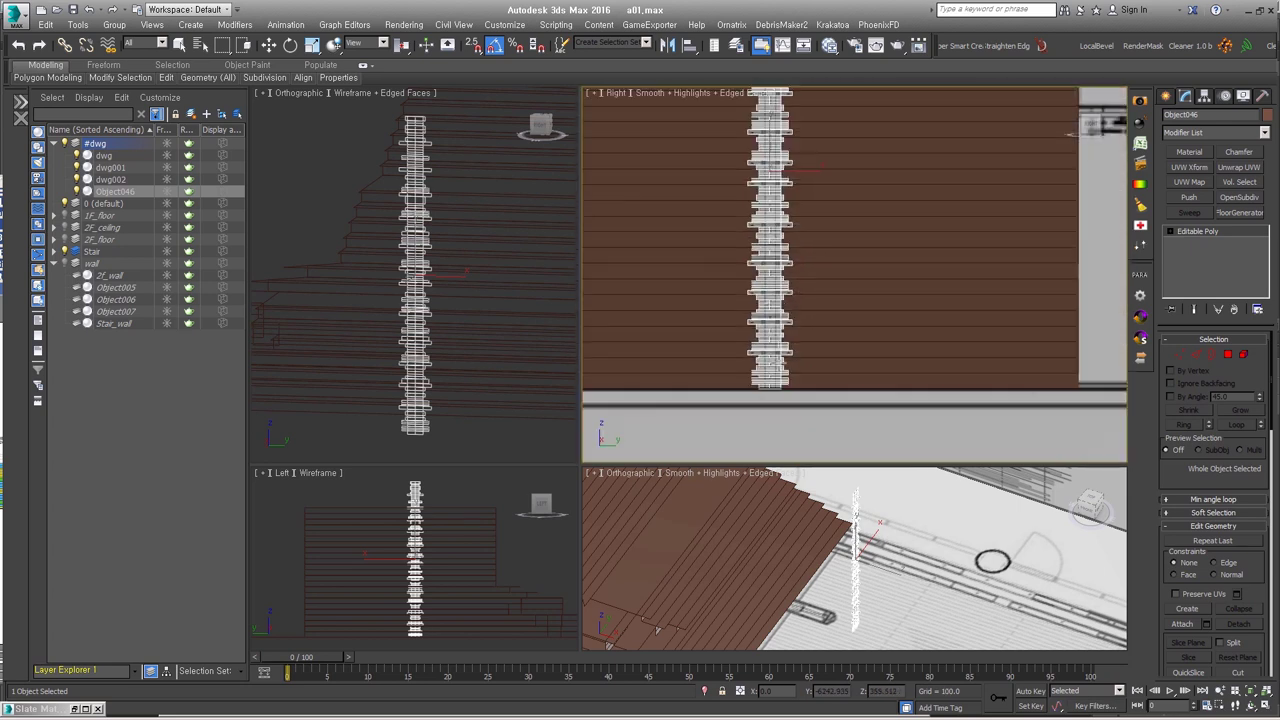
scroll(779, 370, "up", 3)
key("4")
key("4")
mouse_move(631, 261)
middle_mouse_down("alt")
mouse_move(700, 308)
mouse_move(834, 286)
middle_mouse_up("alt")
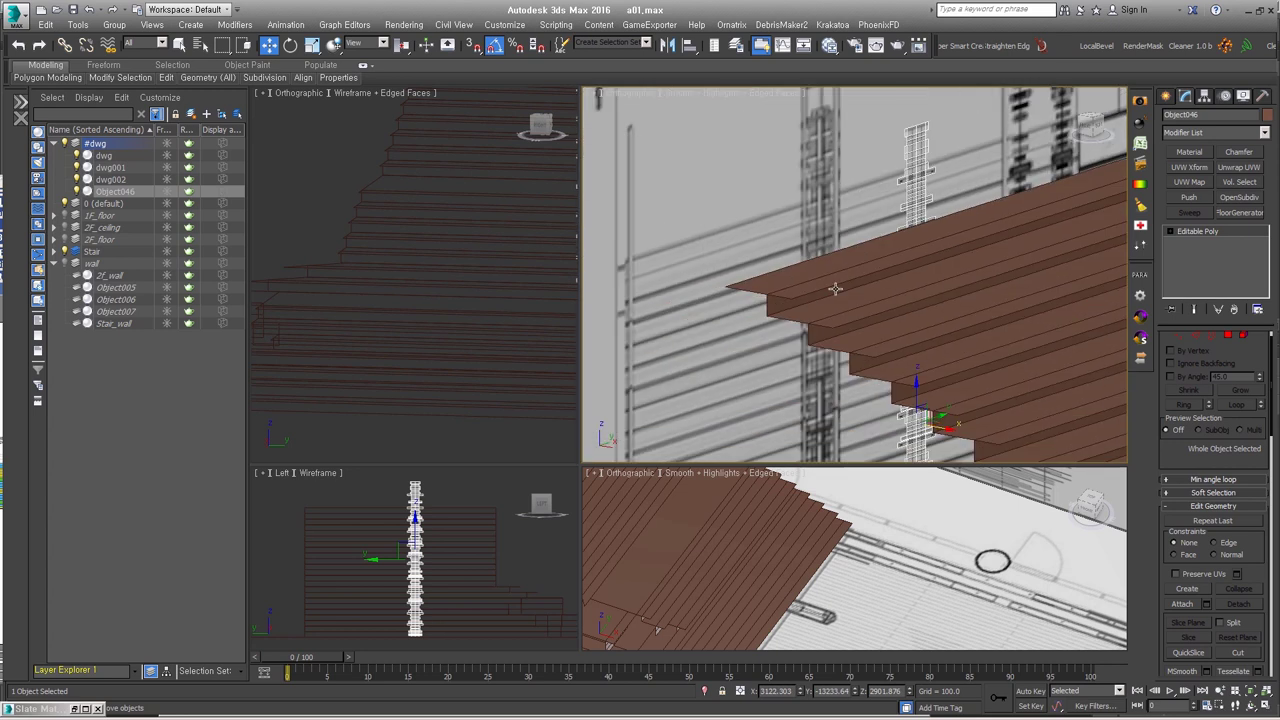
left_click(834, 290)
scroll(883, 360, "up", 3)
middle_click_drag(883, 360, 901, 383, "alt")
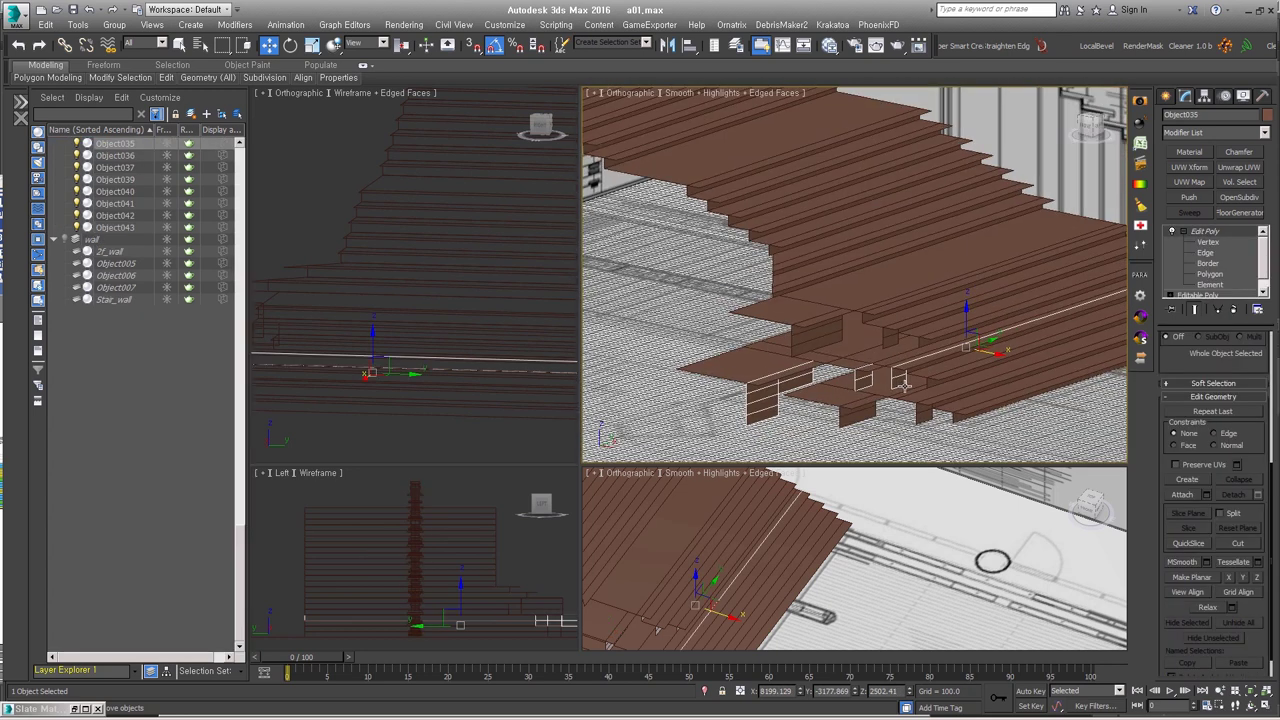
scroll(855, 383, "down", 5)
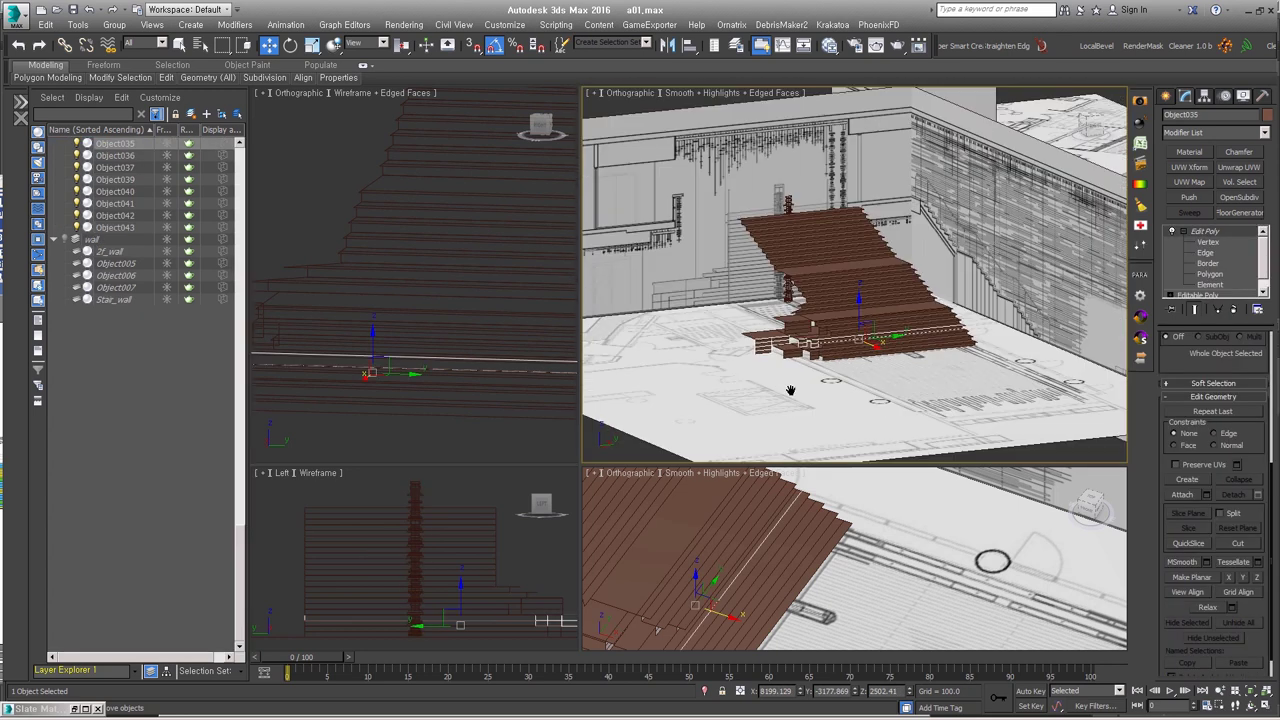
middle_click_drag(783, 391, 804, 341, "alt")
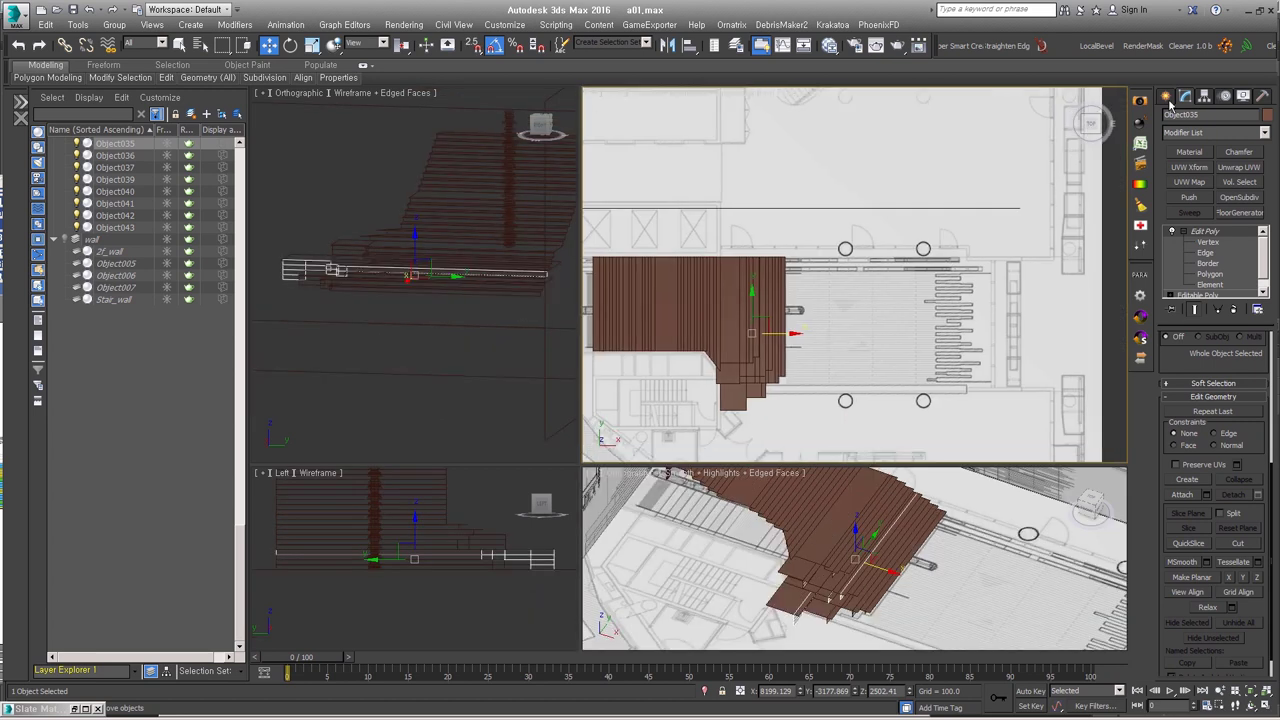
- Shell the circles with a 167.5 outer amount and raise the column tops to full height
scroll(783, 274, "down", 5)
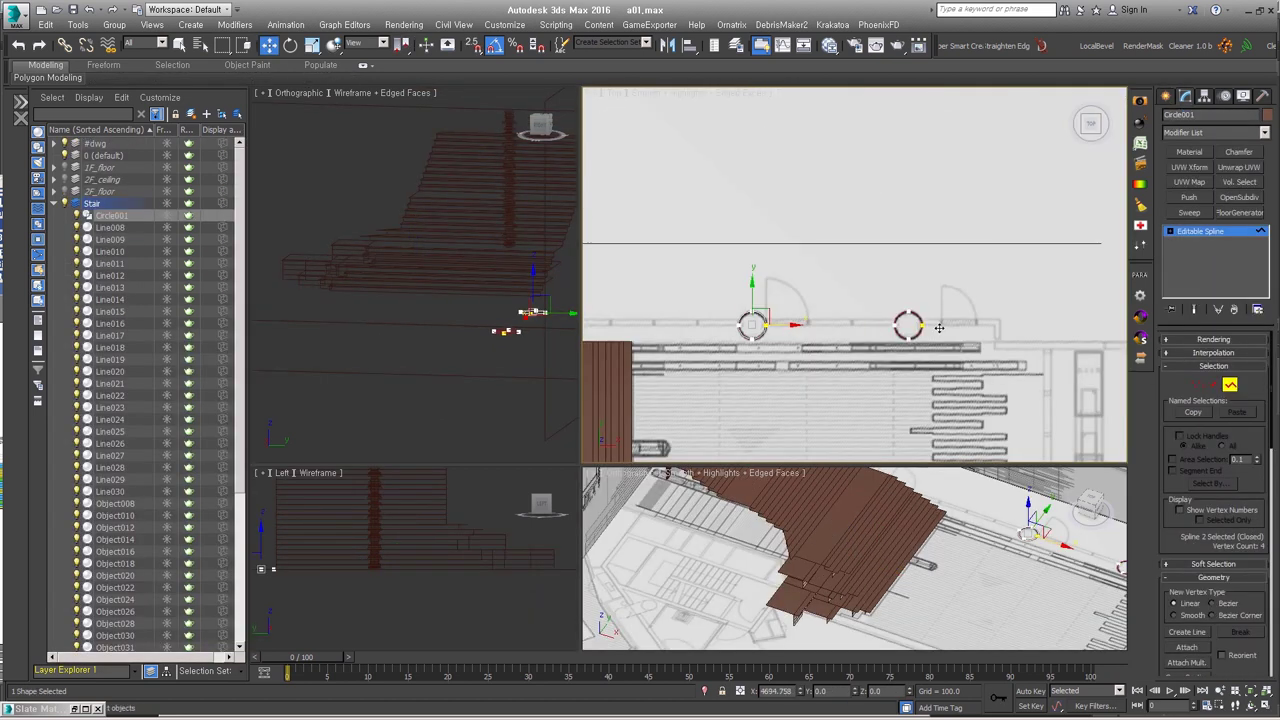
scroll(878, 208, "up", 2)
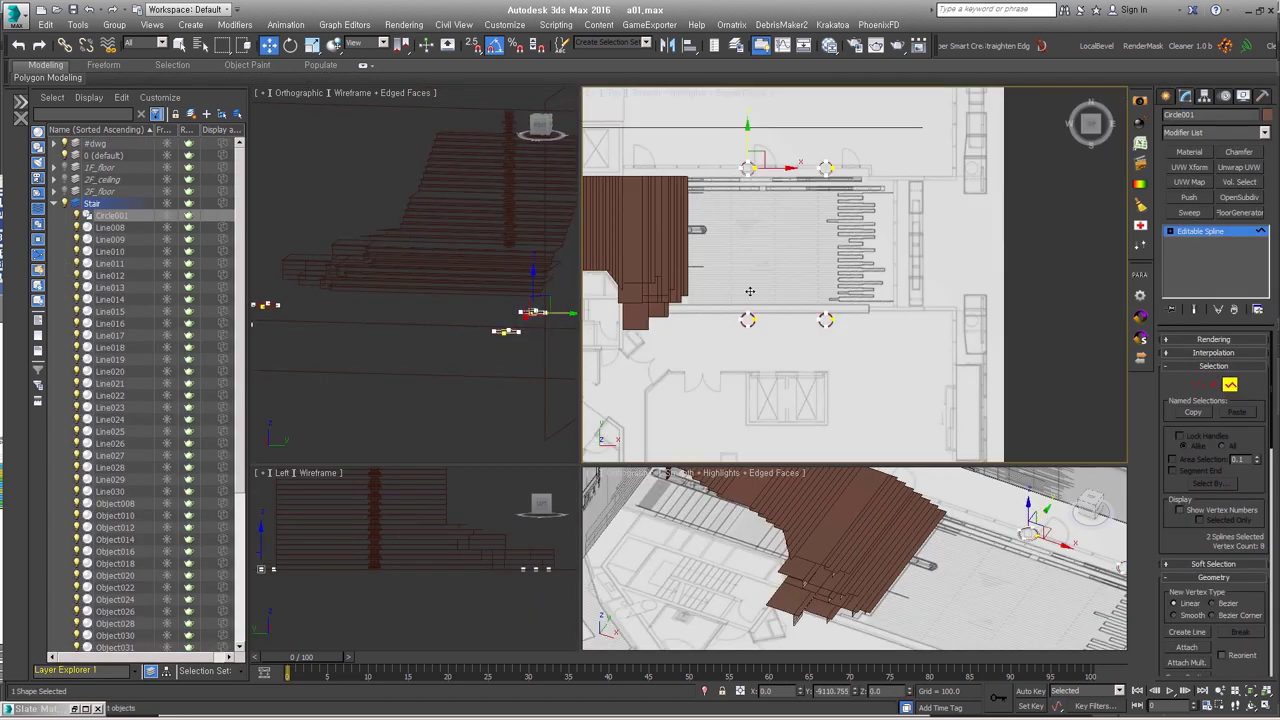
scroll(749, 291, "down", 3)
middle_click_drag(749, 291, 900, 250, "alt")
left_click_drag(1259, 371, 1259, 374)
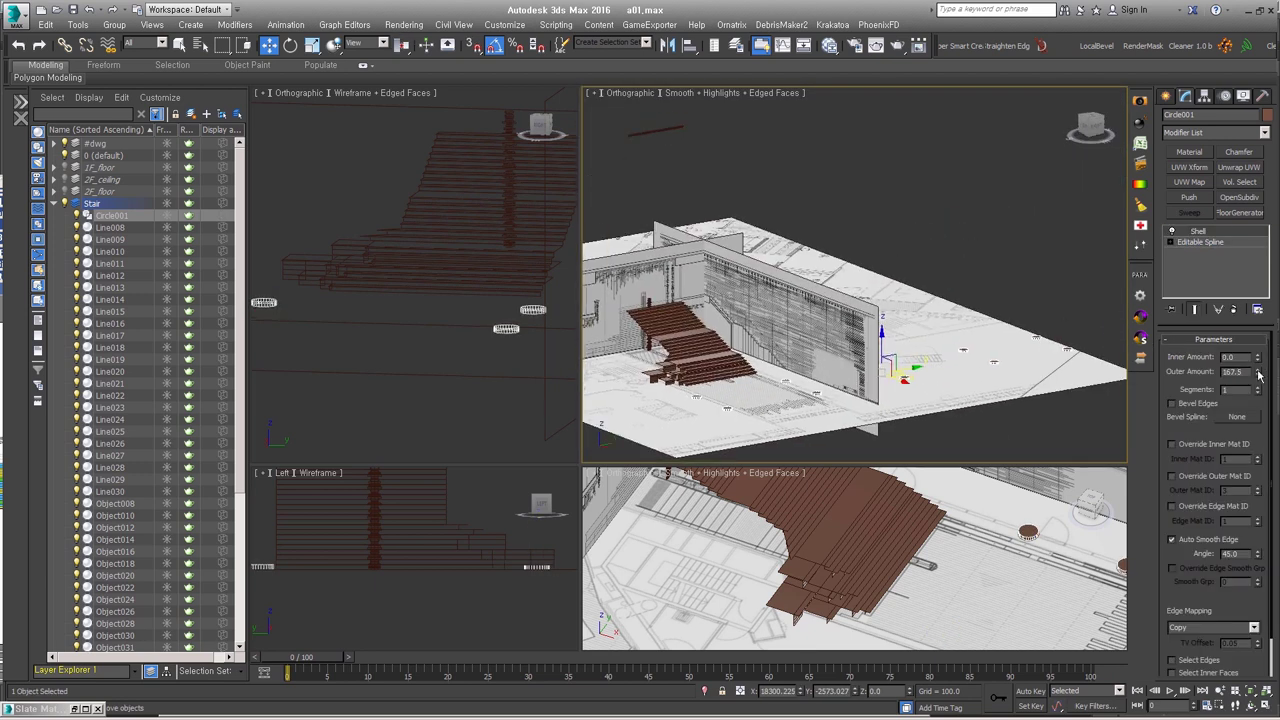
middle_click_drag(860, 300, 833, 368, "alt")
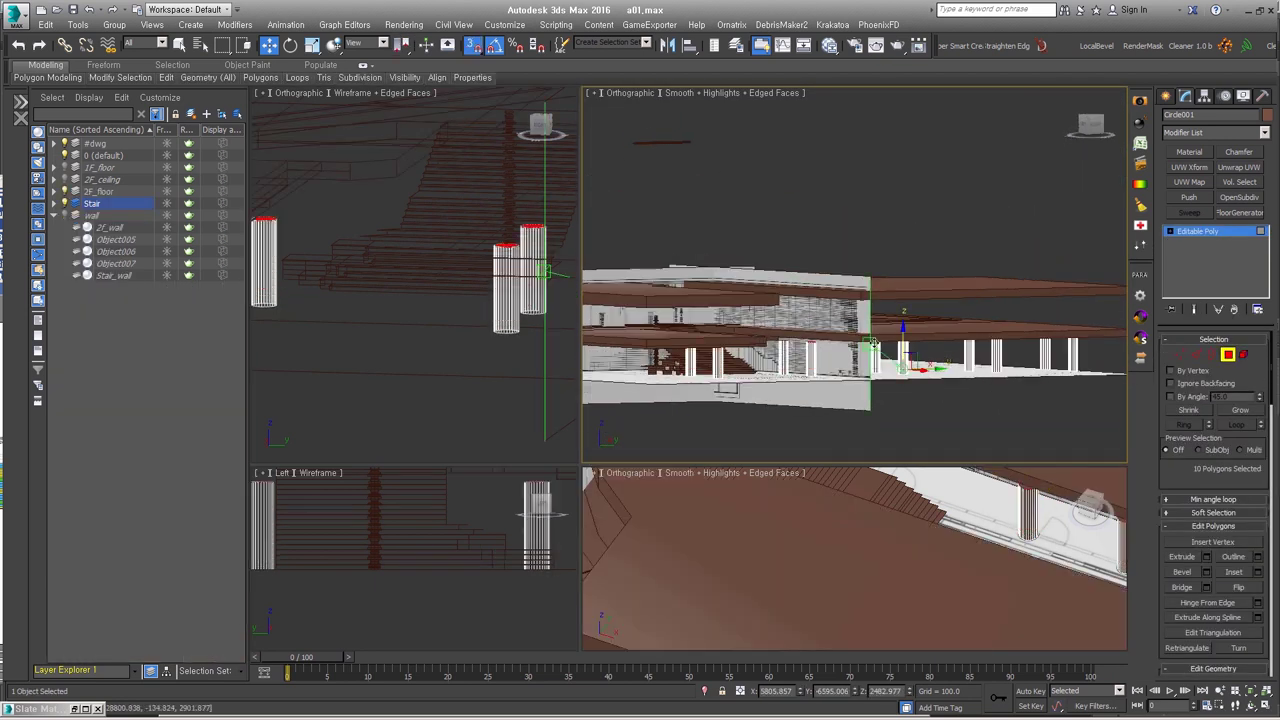
scroll(1068, 351, "up", 3)
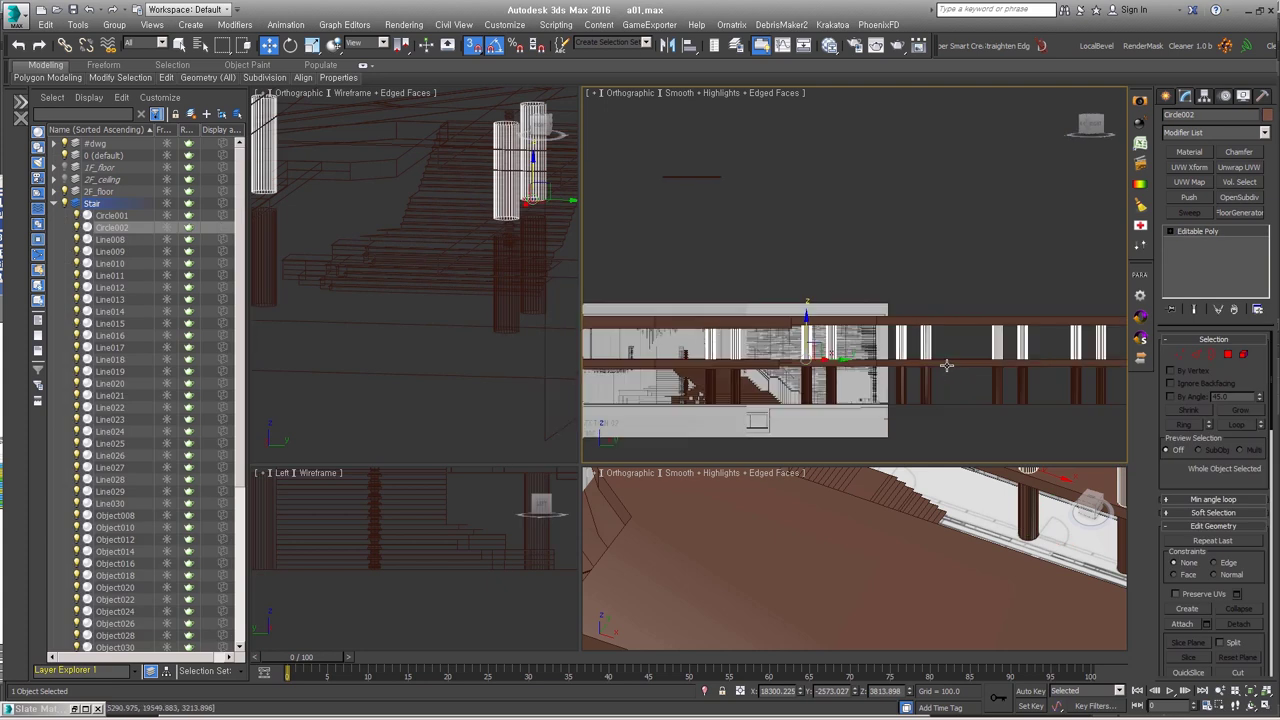
- Review the Circle002 and Circle001 columns from another angle, then deselect everything
key("1")
scroll(900, 370, "up", 2)
mouse_move(900, 370)
middle_mouse_down("alt")
mouse_move(783, 397)
mouse_move(816, 316)
mouse_move(850, 360)
middle_mouse_up("alt")
key("5")
left_click(795, 357)
scroll(816, 316, "down", 3)
scroll(850, 360, "down", 4)
left_click(871, 406)
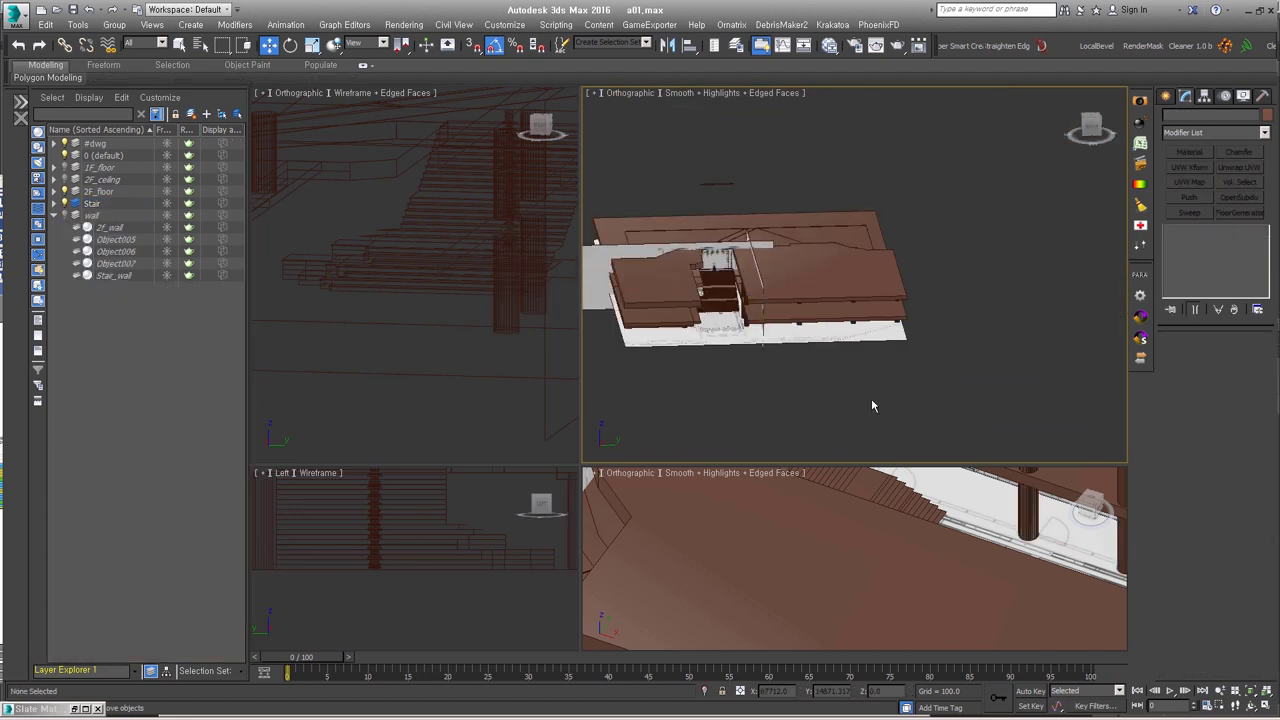
scroll(871, 405, "up", 3)
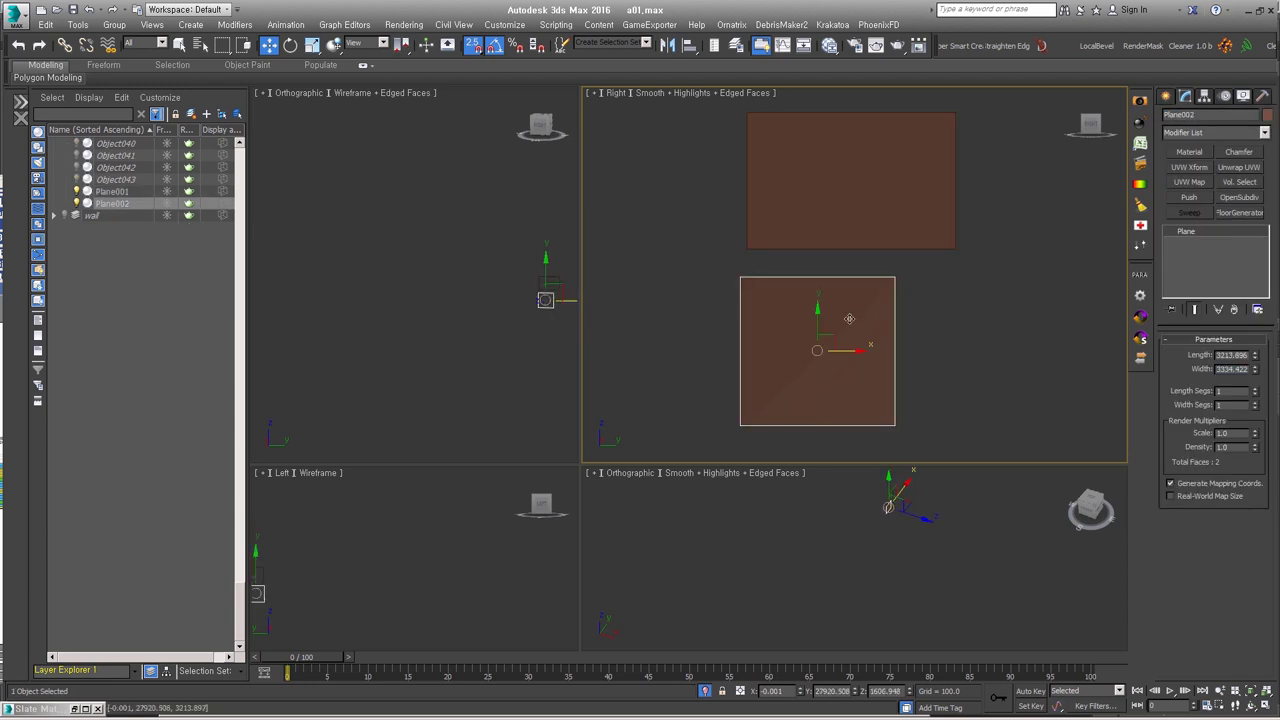
- Study the hotel facade reference photo beside the narrowed 1500-wide plane
middle_click_drag(908, 365, 895, 368)
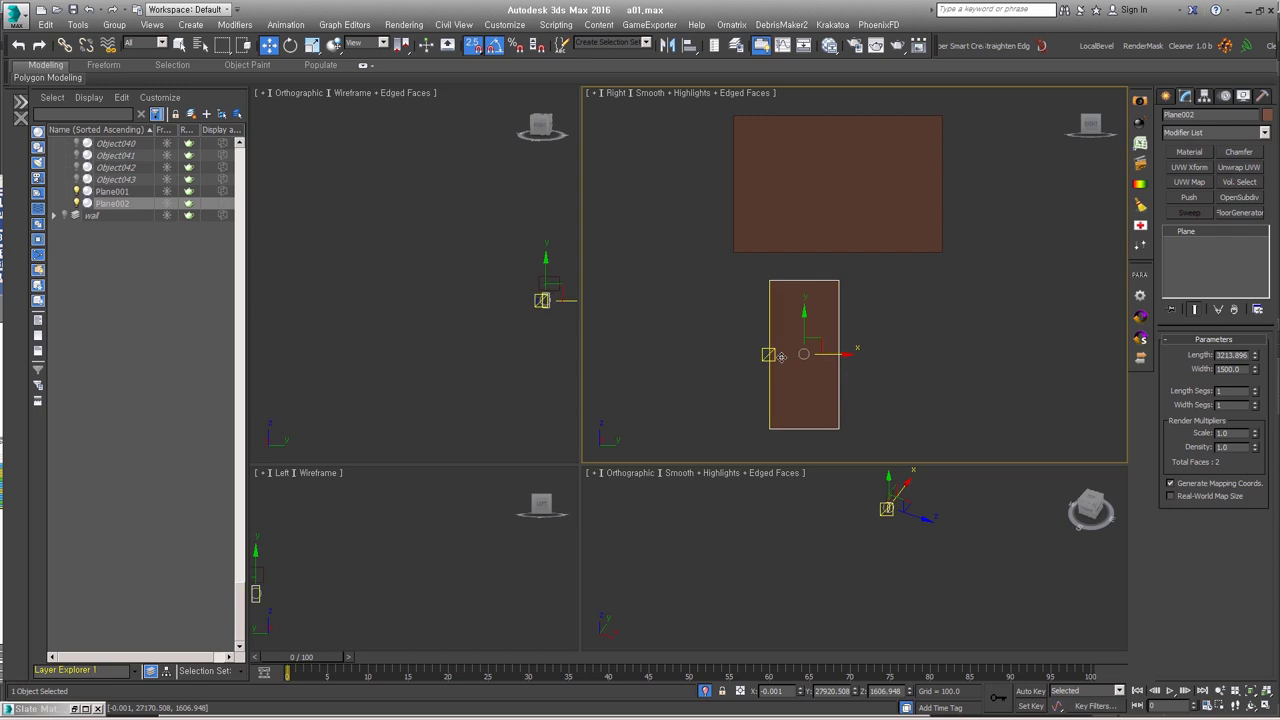
double_click(801, 560)
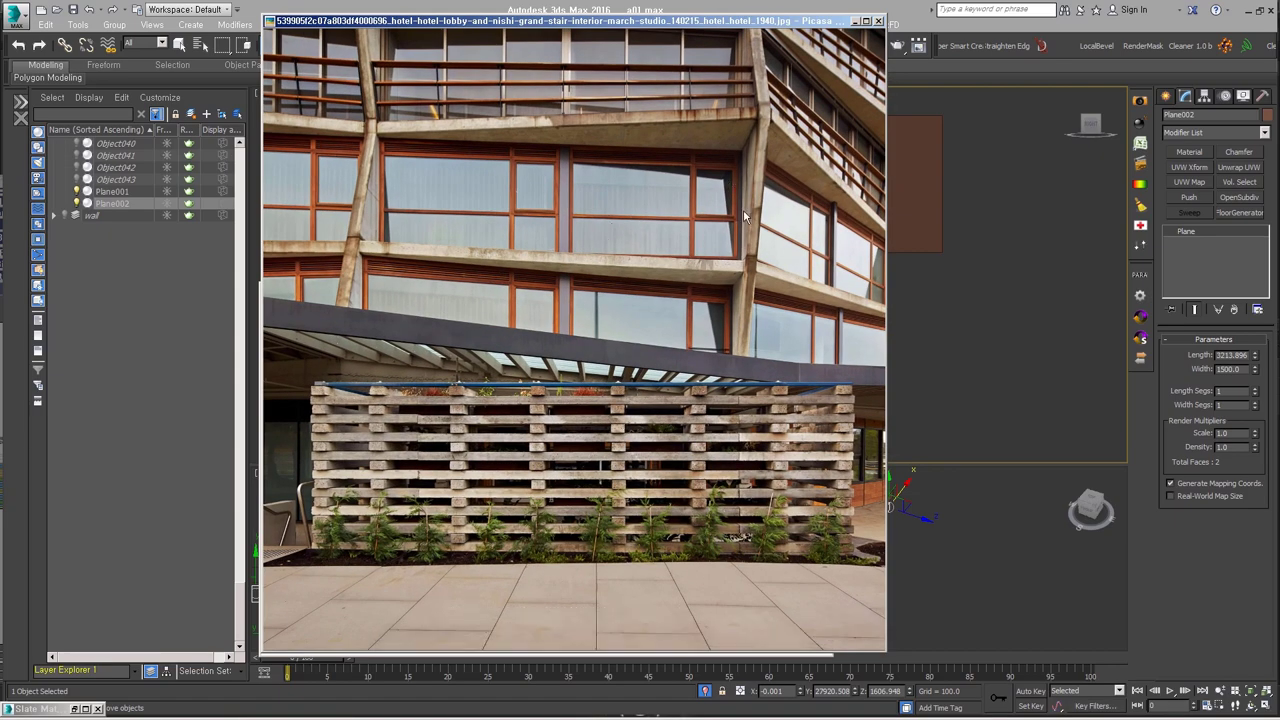
left_click_drag(845, 445, 802, 437)
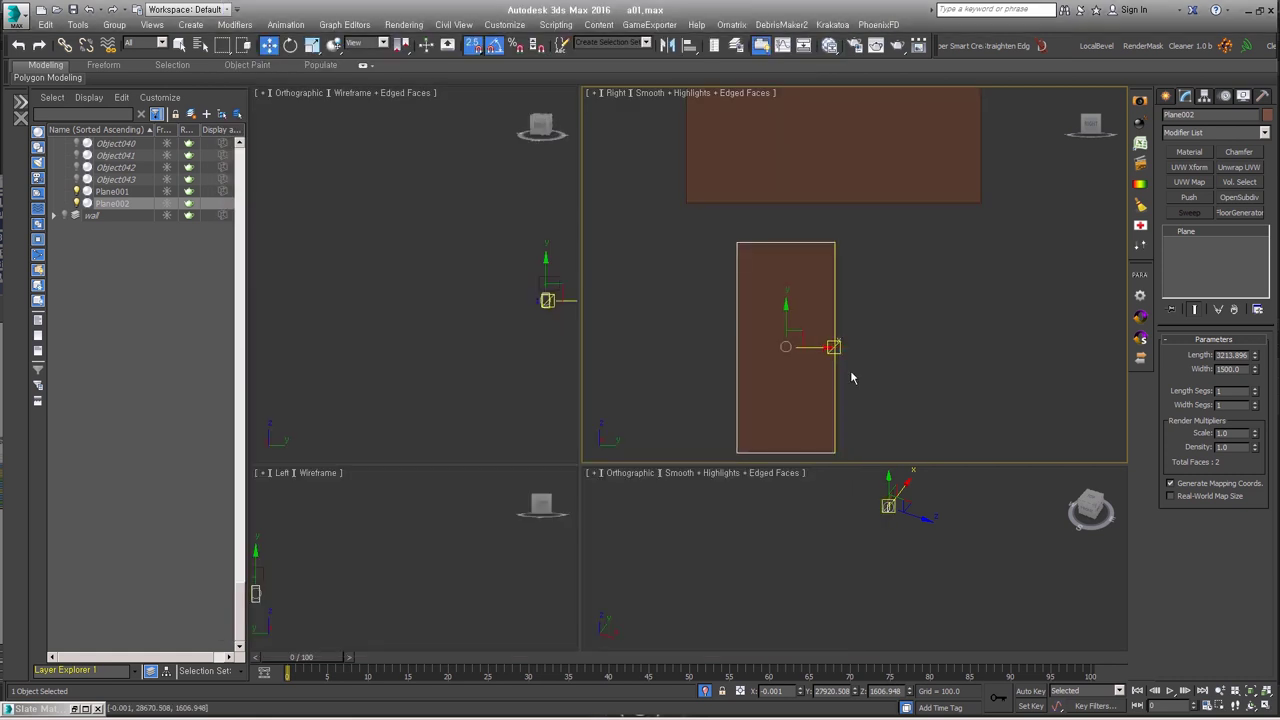
- Chamfer the plane's edges by 200 in preparation for detaching a piece
right_click(826, 386)
left_click(855, 404)
right_click(794, 266)
left_click(663, 345)
right_click(865, 418)
- Detach the piece as Object047 and chamfer its top and vertical side edges
left_click(663, 381)
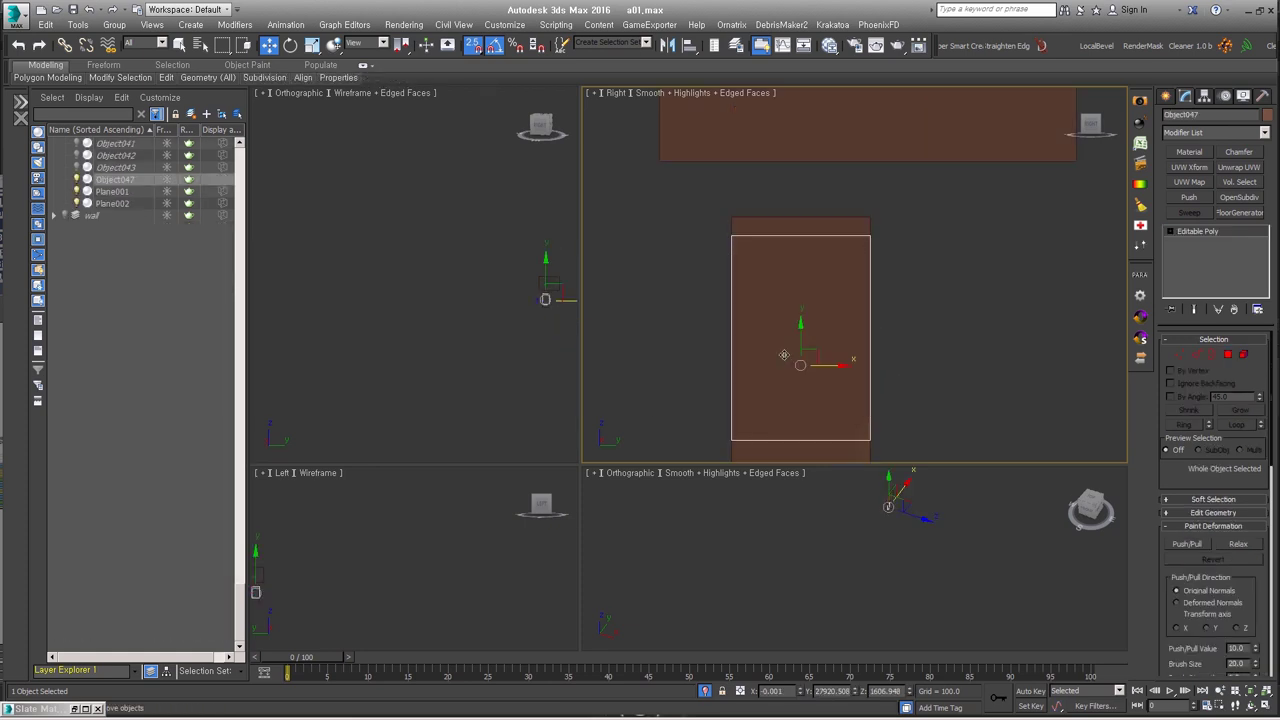
left_click(810, 212)
right_click(800, 220)
left_click(730, 306)
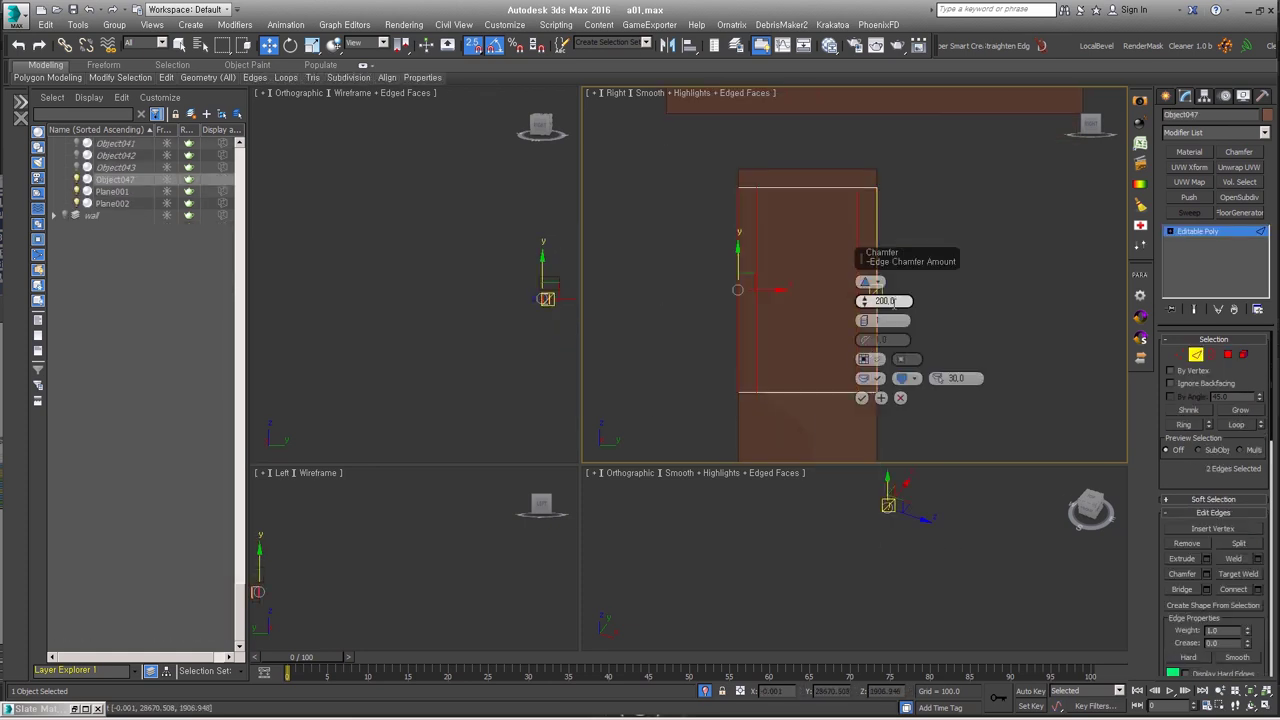
right_click(815, 258)
left_click(740, 338)
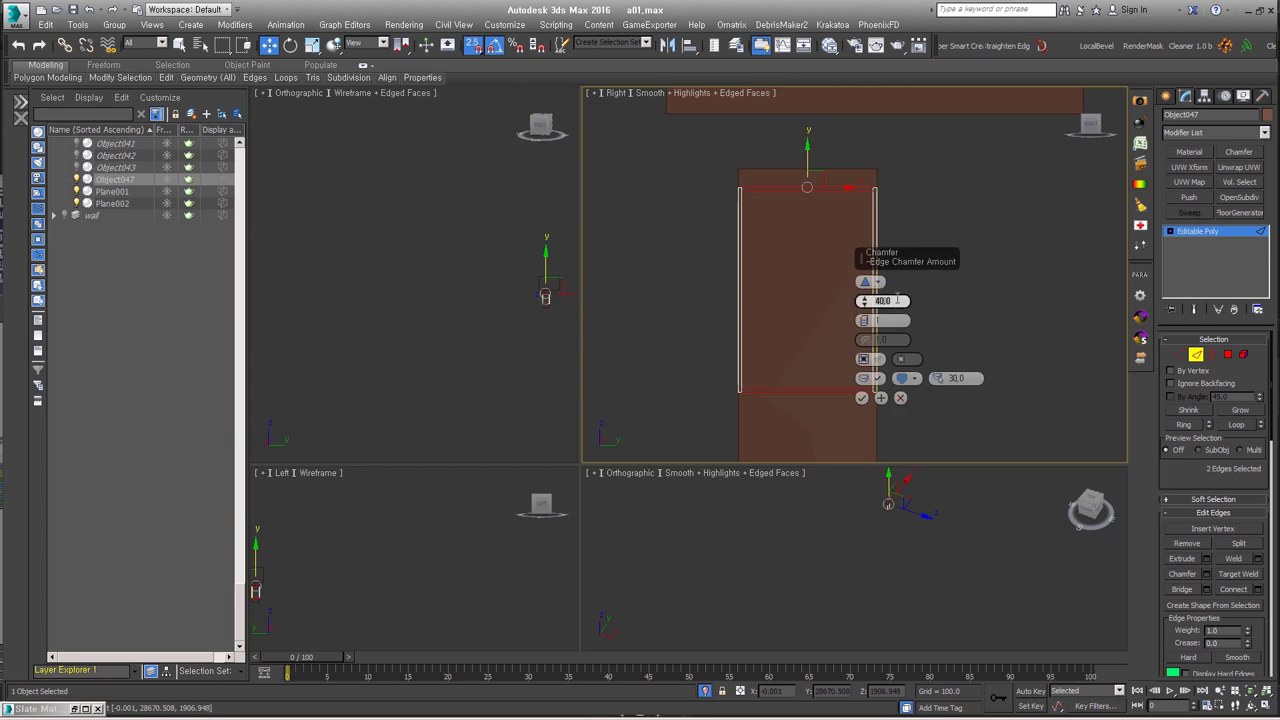
- Inset the panel's lower polygon by 50
left_click(1228, 354, "ctrl")
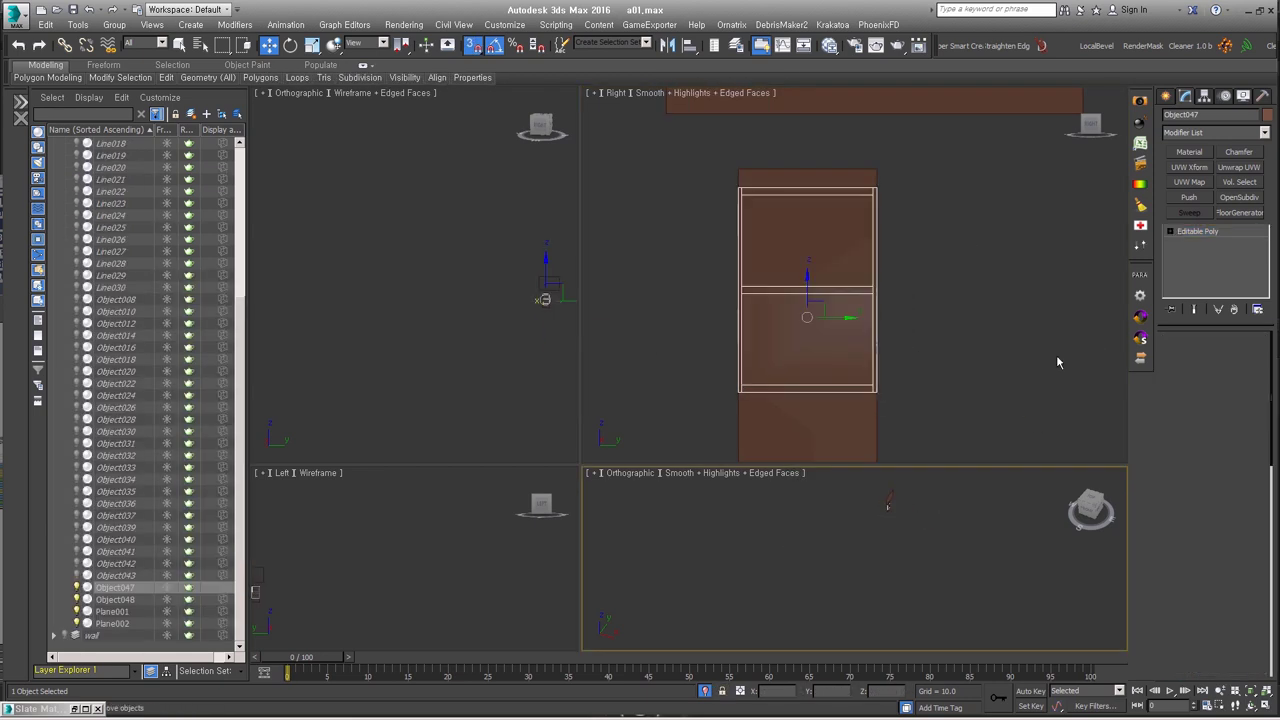
right_click(823, 314)
left_click(691, 386)
left_click(921, 356)
- Copy the door parts to the right and move the copied panel up into one tall panel
left_click(1228, 354)
left_click_drag(737, 149, 986, 400)
left_click_drag(727, 264, 930, 264, "shift")
left_click(643, 421)
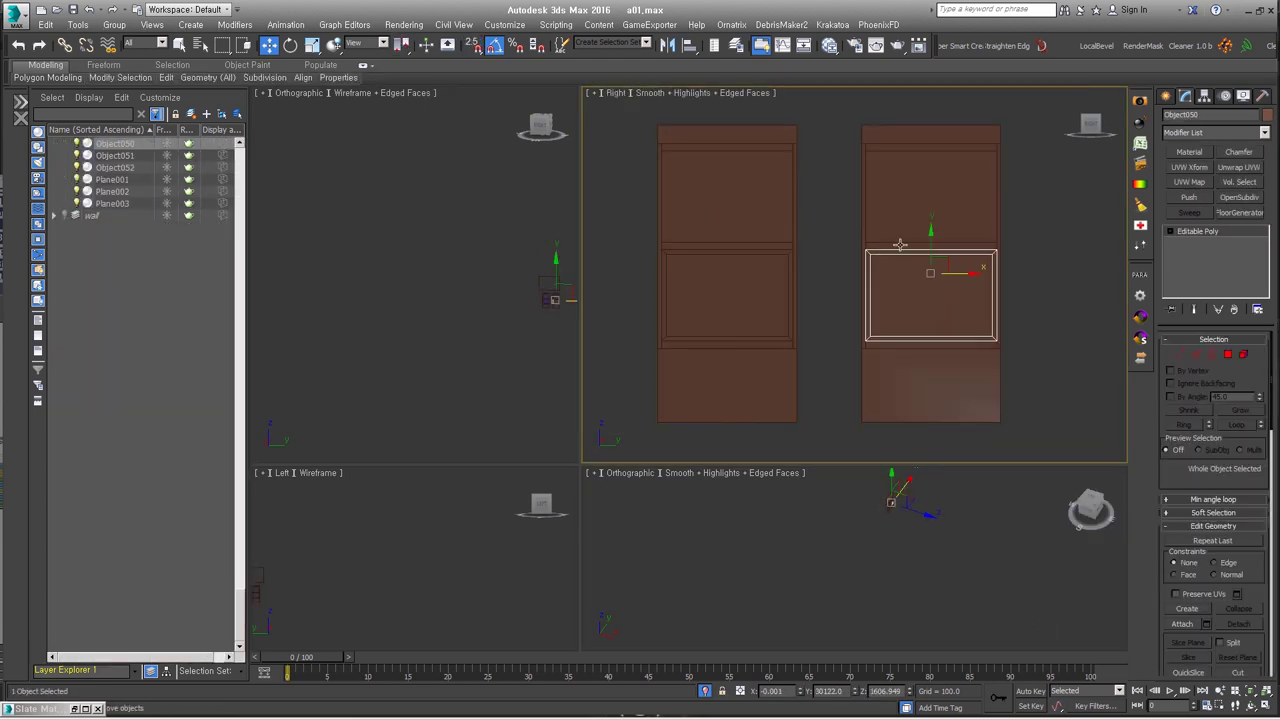
left_click_drag(868, 340, 871, 243)
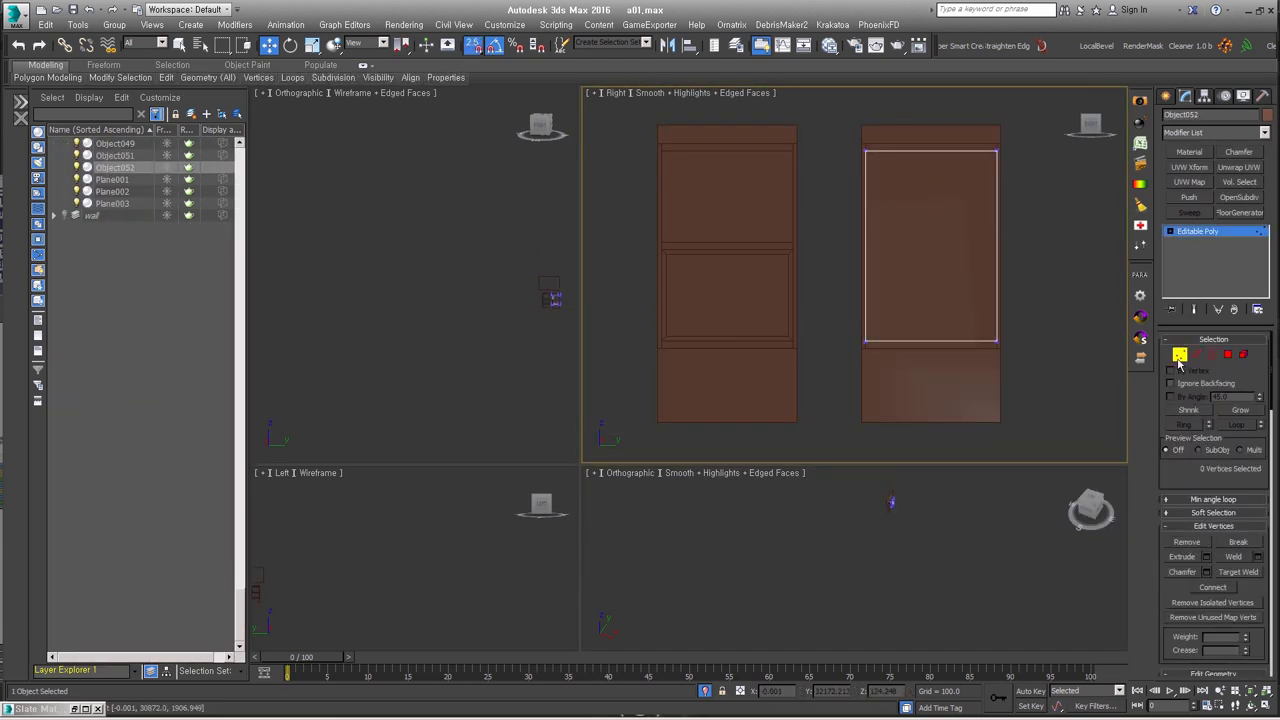
left_click(780, 330)
middle_click_drag(820, 363, 900, 330, "alt")
scroll(1188, 372, "down", 2)
scroll(1188, 372, "up", 2)
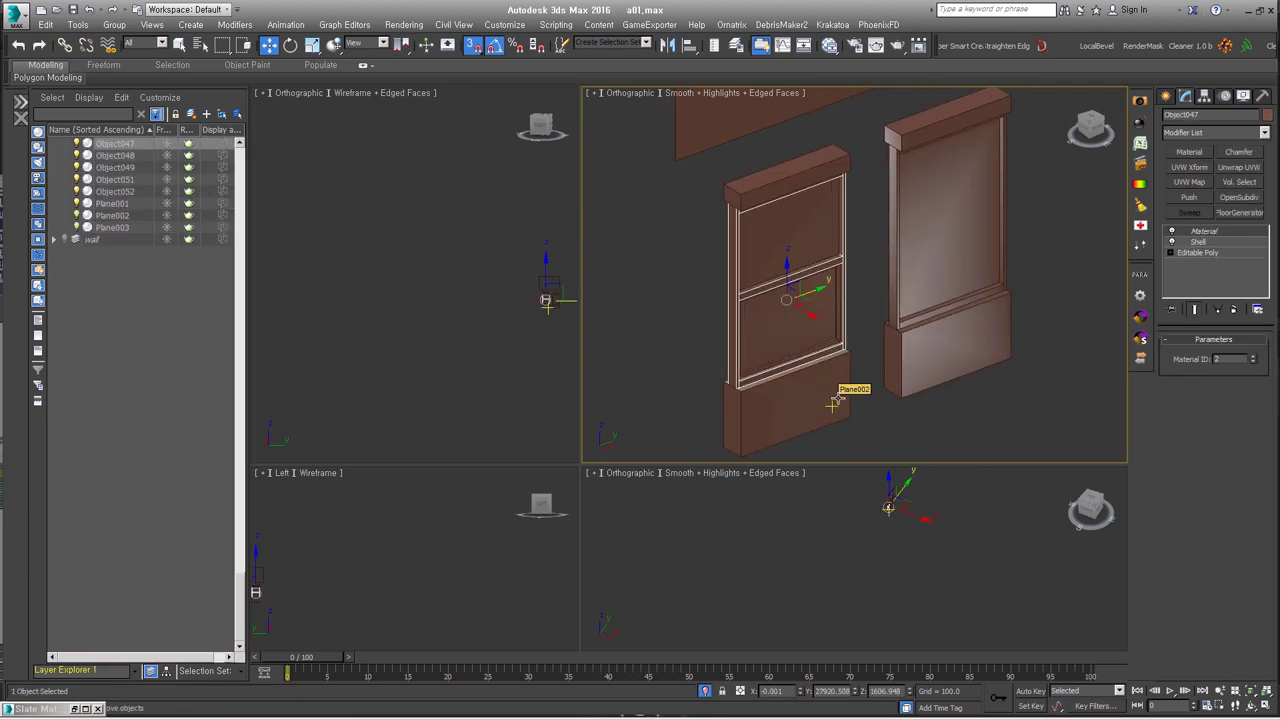
- Add a UVW Map to the Plane002 door leaf, then select the right door leaf
left_click(833, 402)
left_click(1189, 182)
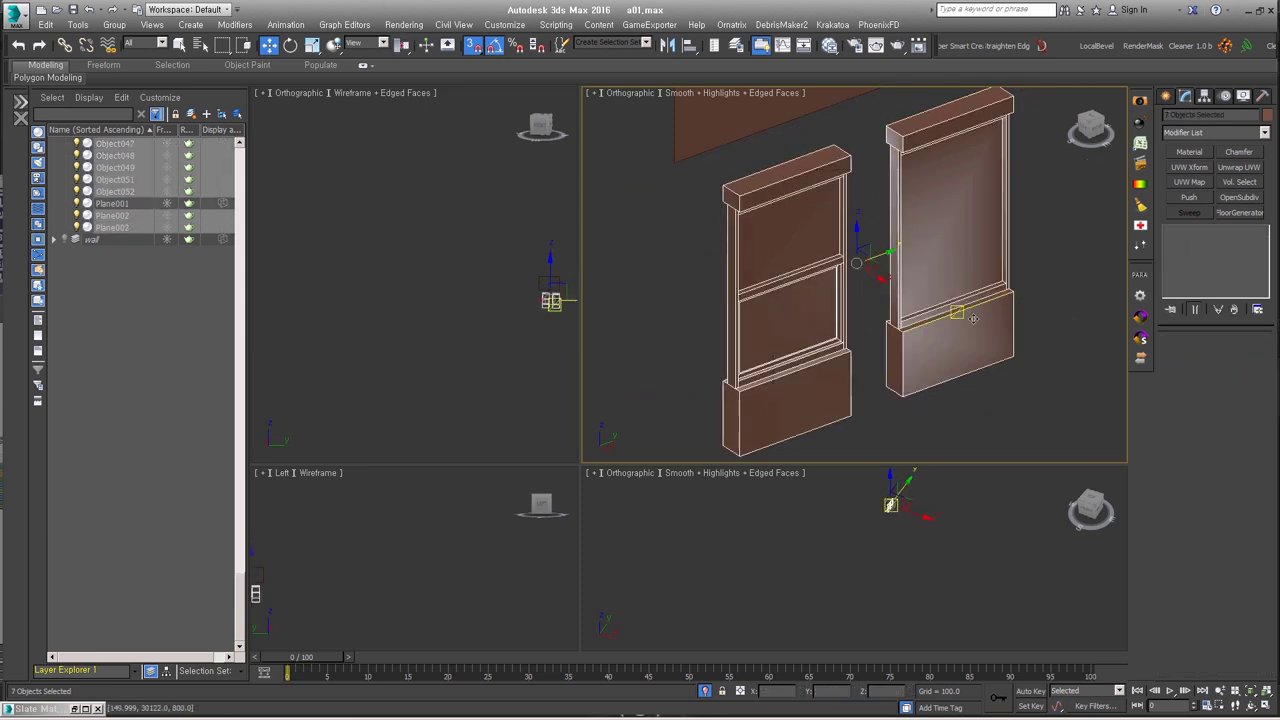
left_click(1001, 432)
left_click(1000, 262)
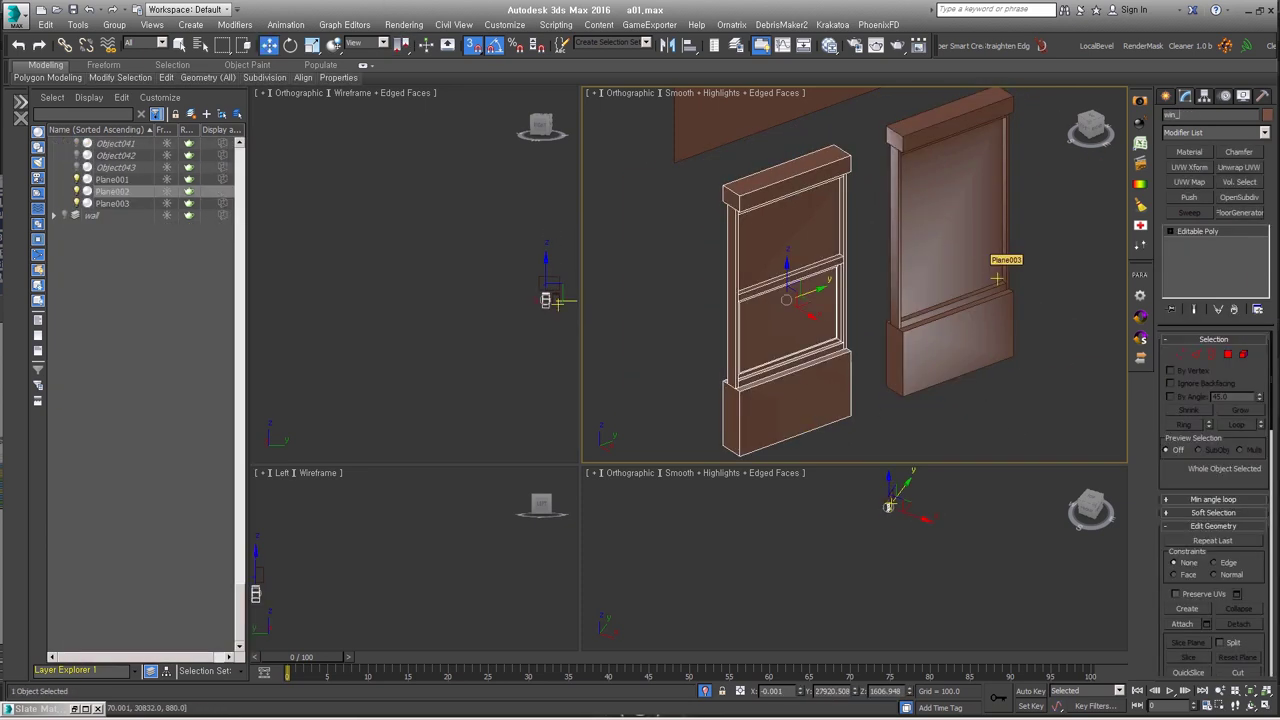
- In the Slate Material Editor, browse the RM_book and RealMaterial_book libraries and bring in VP_AO
left_click(803, 47)
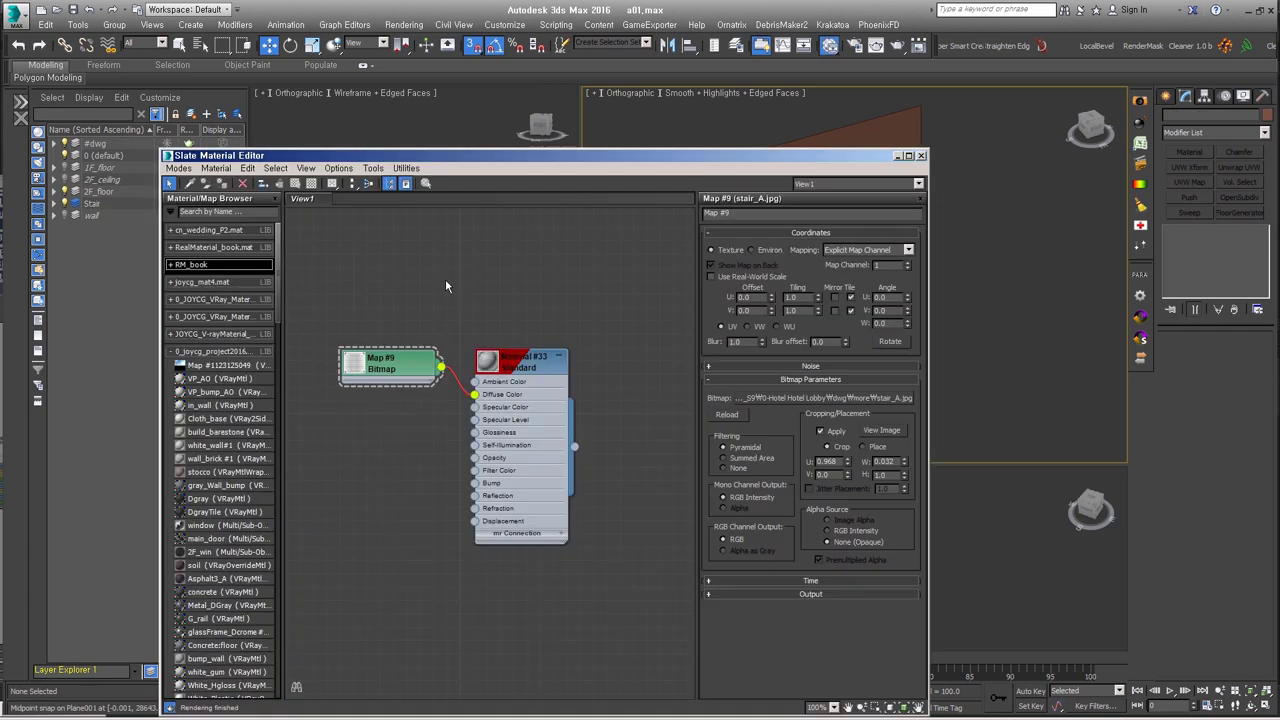
left_click(101, 207)
left_click(101, 187)
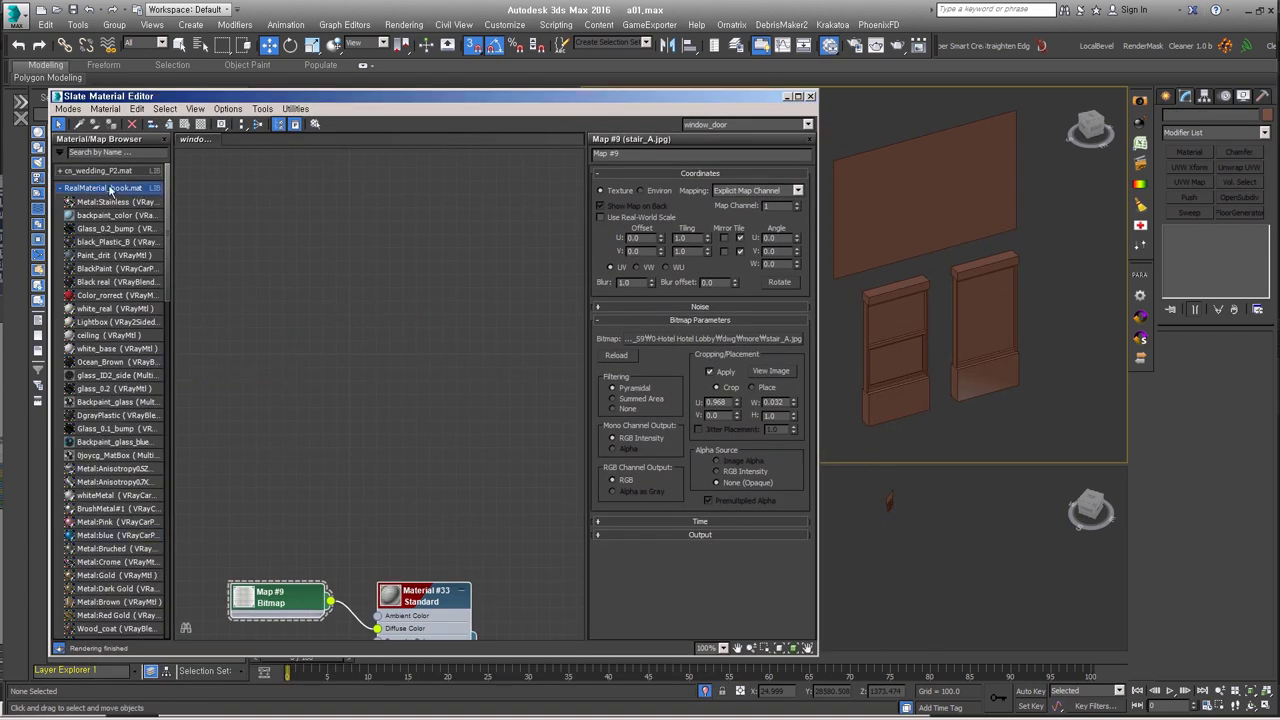
scroll(129, 262, "down", 5)
scroll(129, 262, "down", 5)
scroll(129, 262, "down", 3)
scroll(129, 262, "down", 5)
scroll(129, 262, "up", 5)
left_click_drag(110, 300, 450, 450)
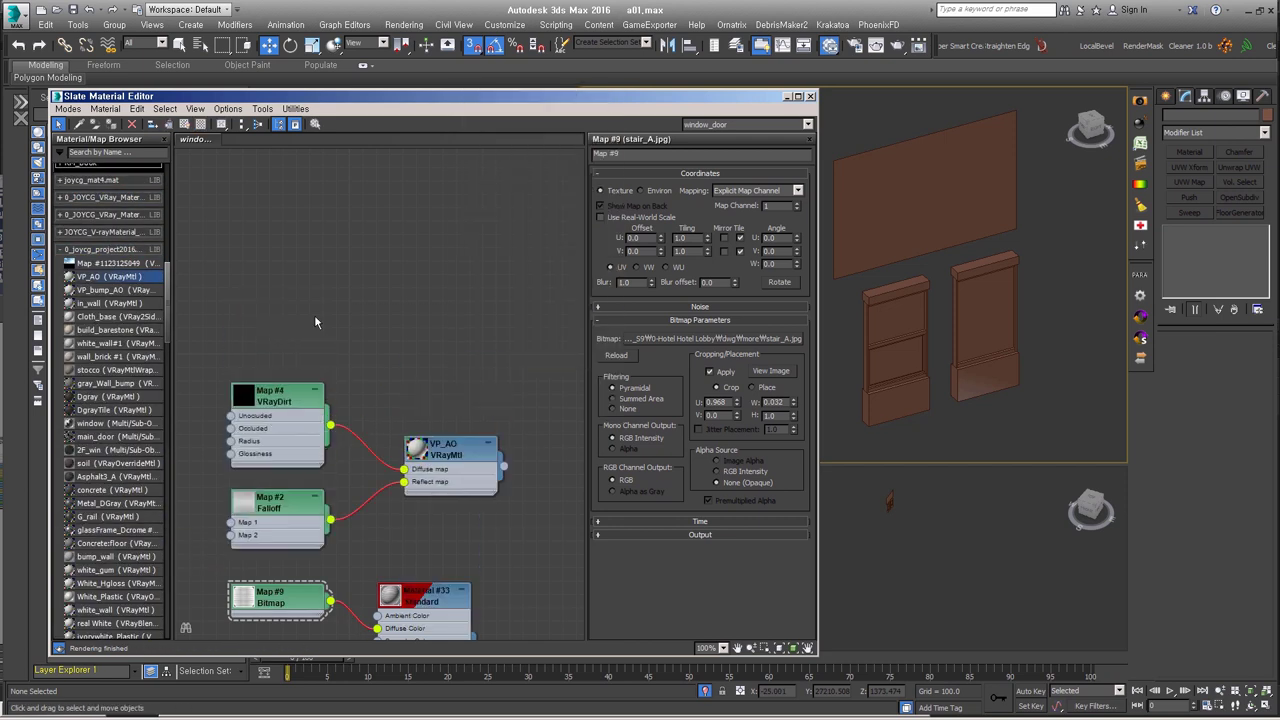
scroll(124, 556, "up", 5)
scroll(124, 556, "down", 4)
- Assign window3_ID2 White to the selected doors and edit white_FrameReal's diffuse colour
left_click_drag(115, 521, 400, 286)
right_click(312, 216)
left_click(360, 480)
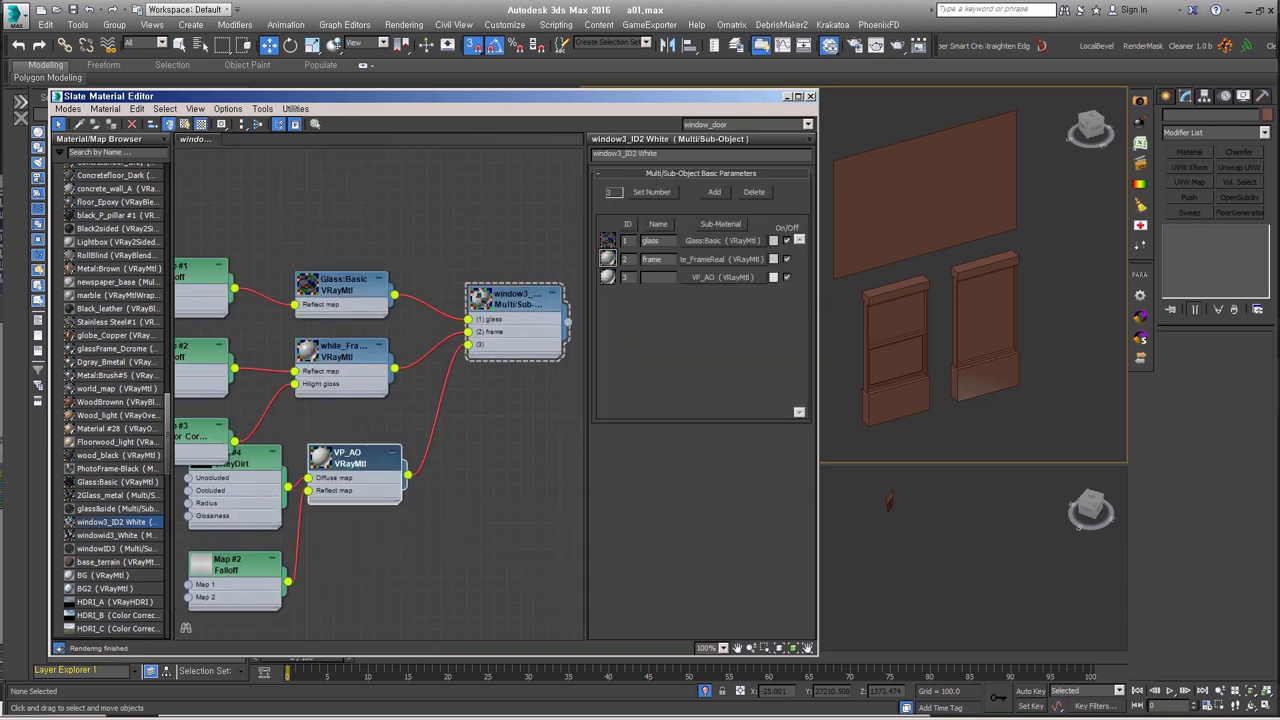
double_click(340, 355)
left_click(665, 187)
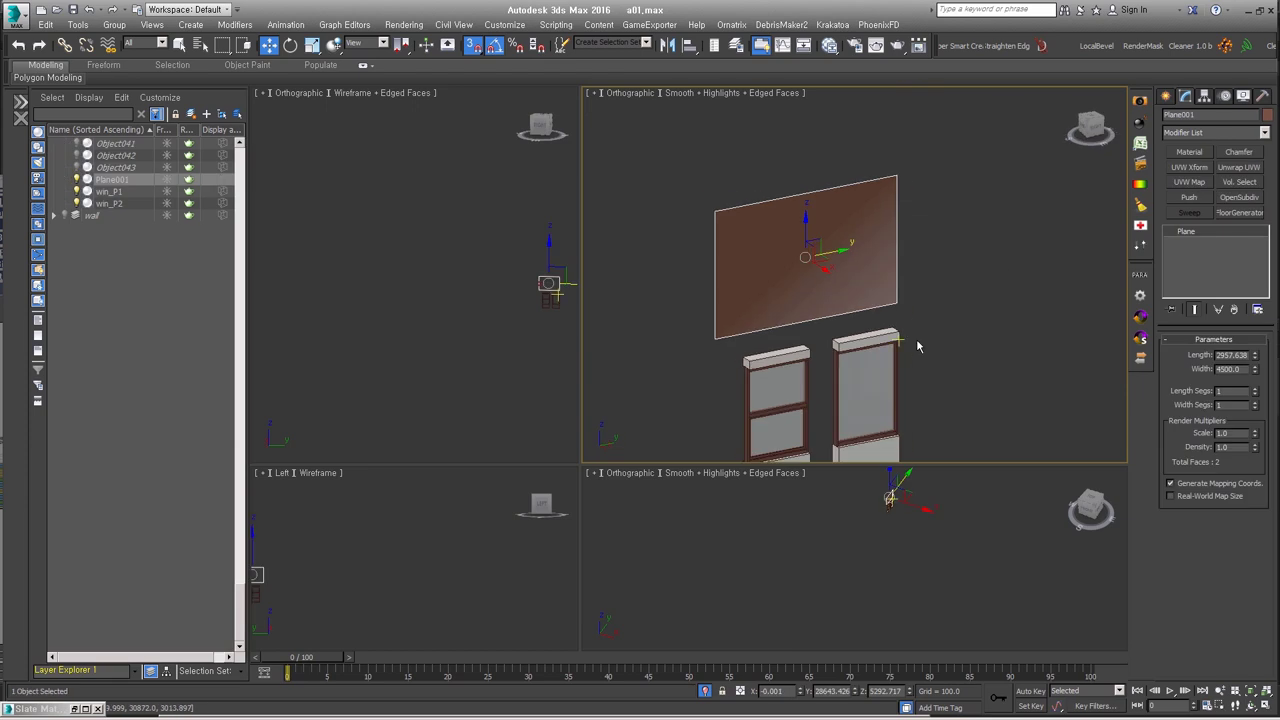
- Convert the large plane to Editable Poly and chamfer its four dividing edges into mullions
left_click(640, 568)
double_click(640, 568)
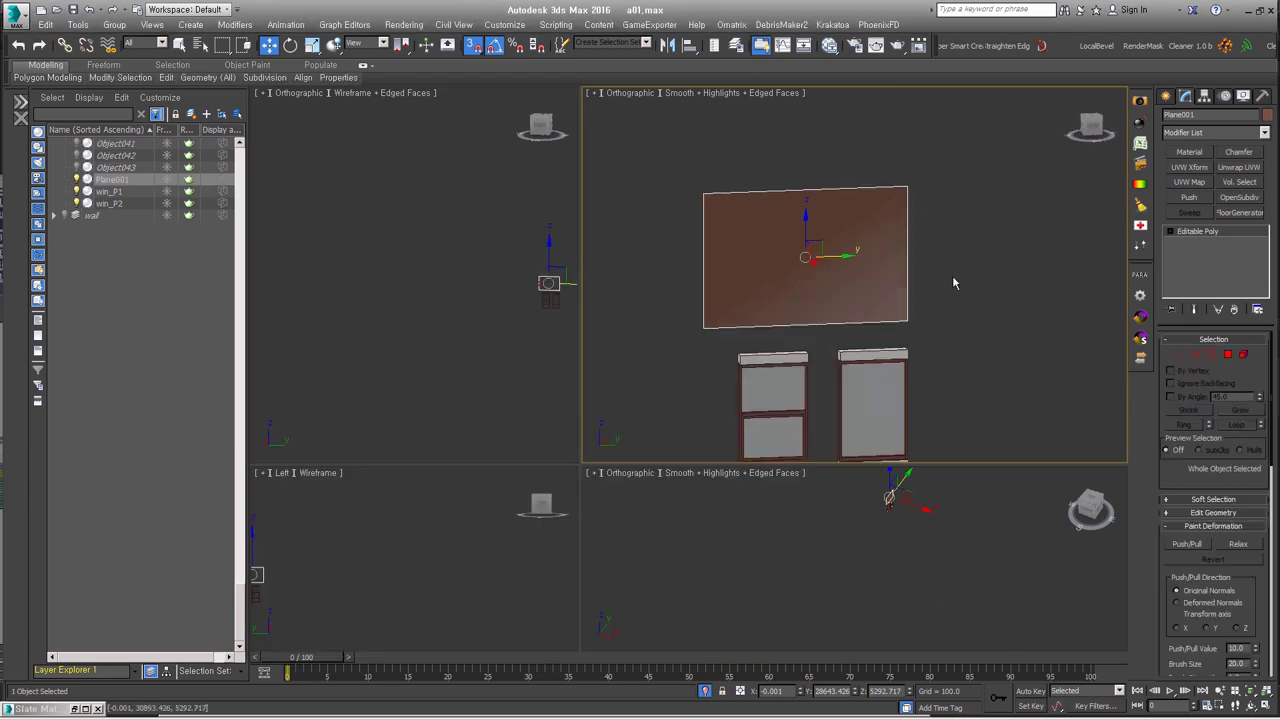
scroll(827, 205, "up", 2)
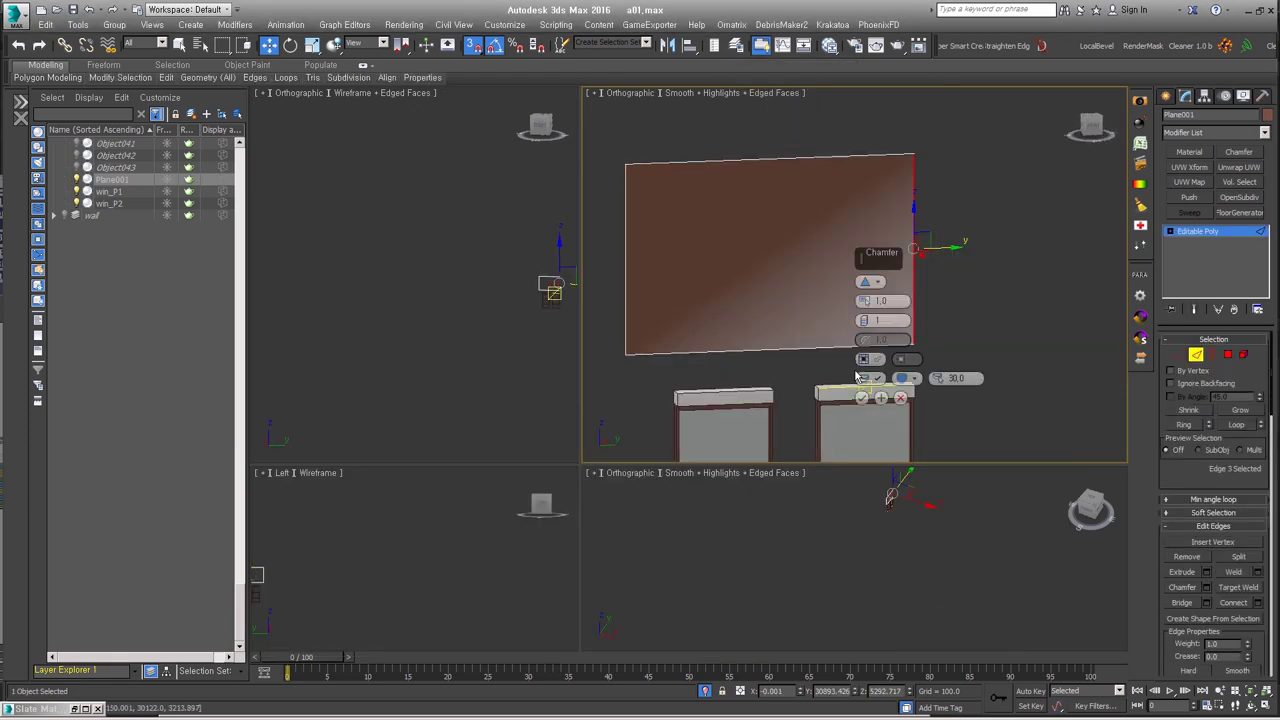
left_click_drag(864, 300, 884, 279)
middle_click_drag(920, 353, 955, 357)
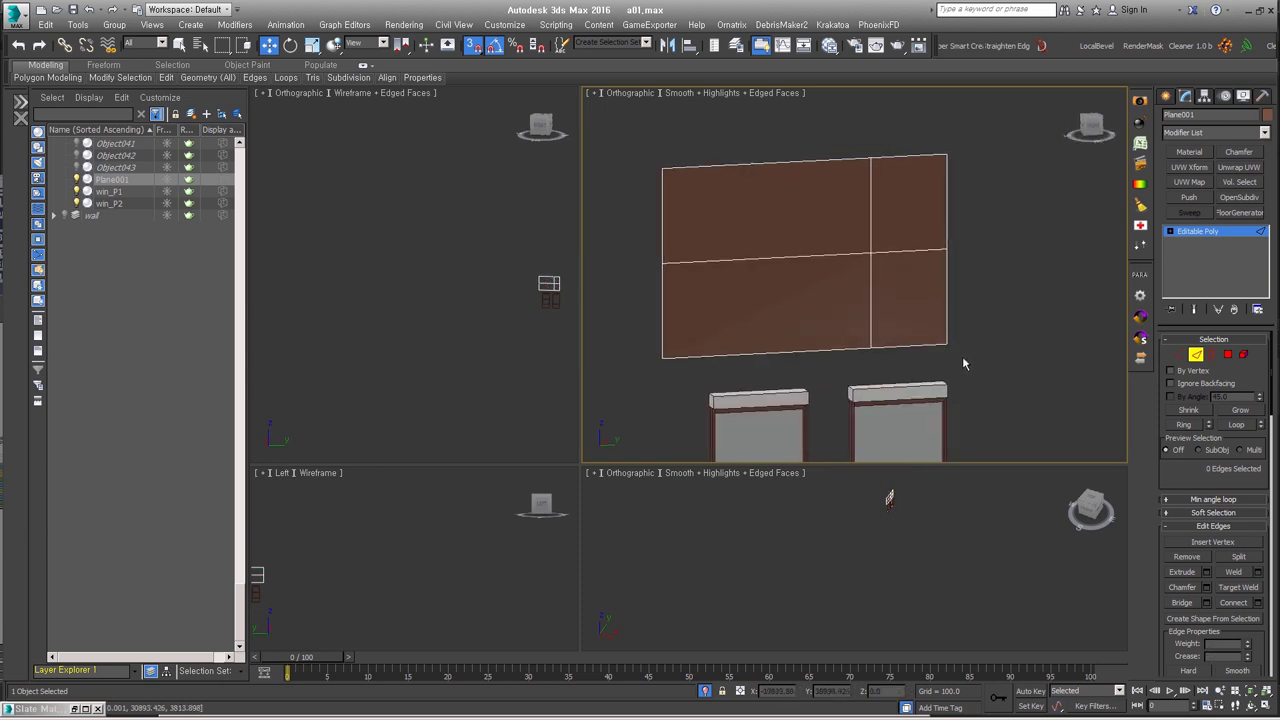
right_click(857, 251)
left_click(862, 257)
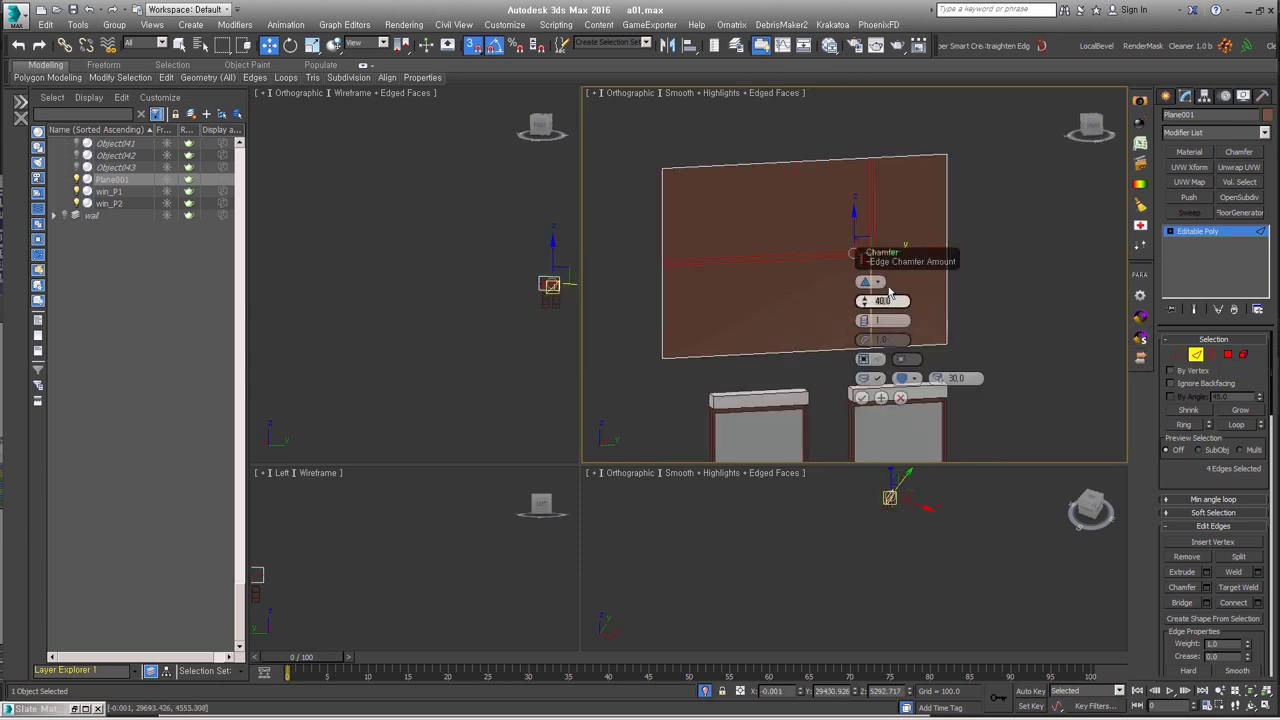
- Inset all the plane's polygons into panes, detach a pane, and inset the detached pane
key("4")
key("ctrl+a")
left_click(903, 294)
key("Return")
left_click(903, 288)
key("z")
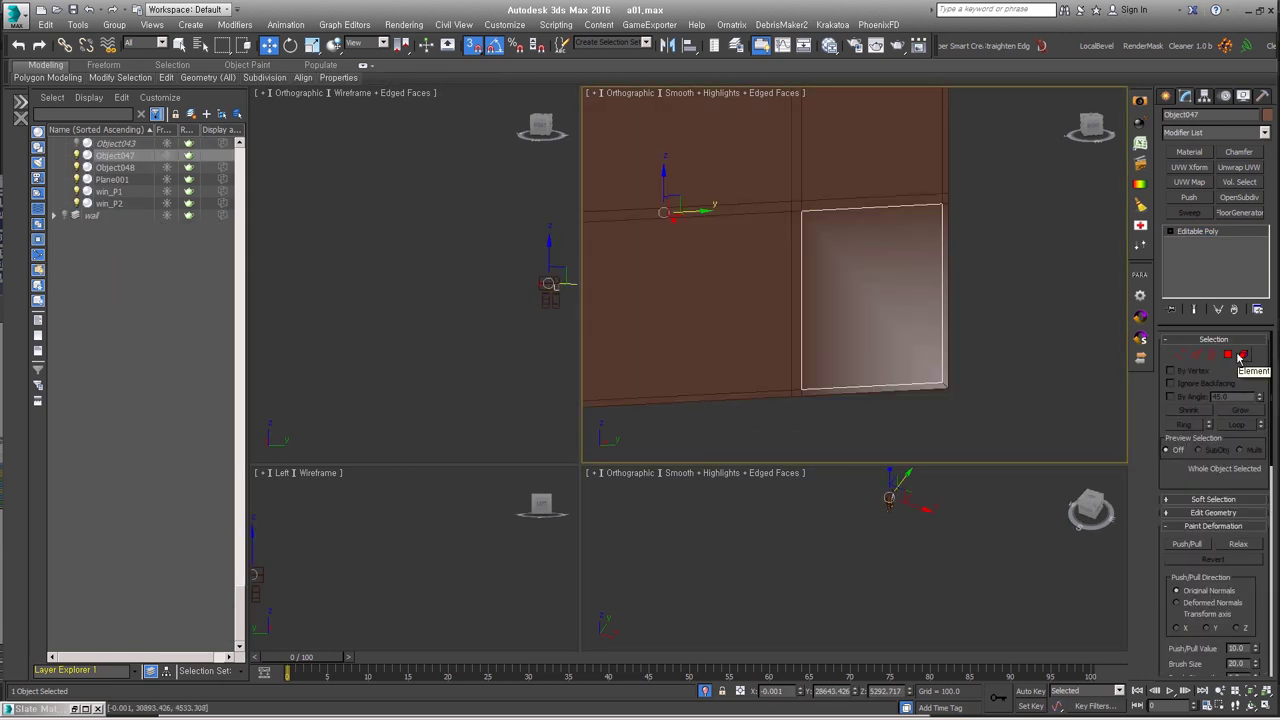
key("4")
key("ctrl+a")
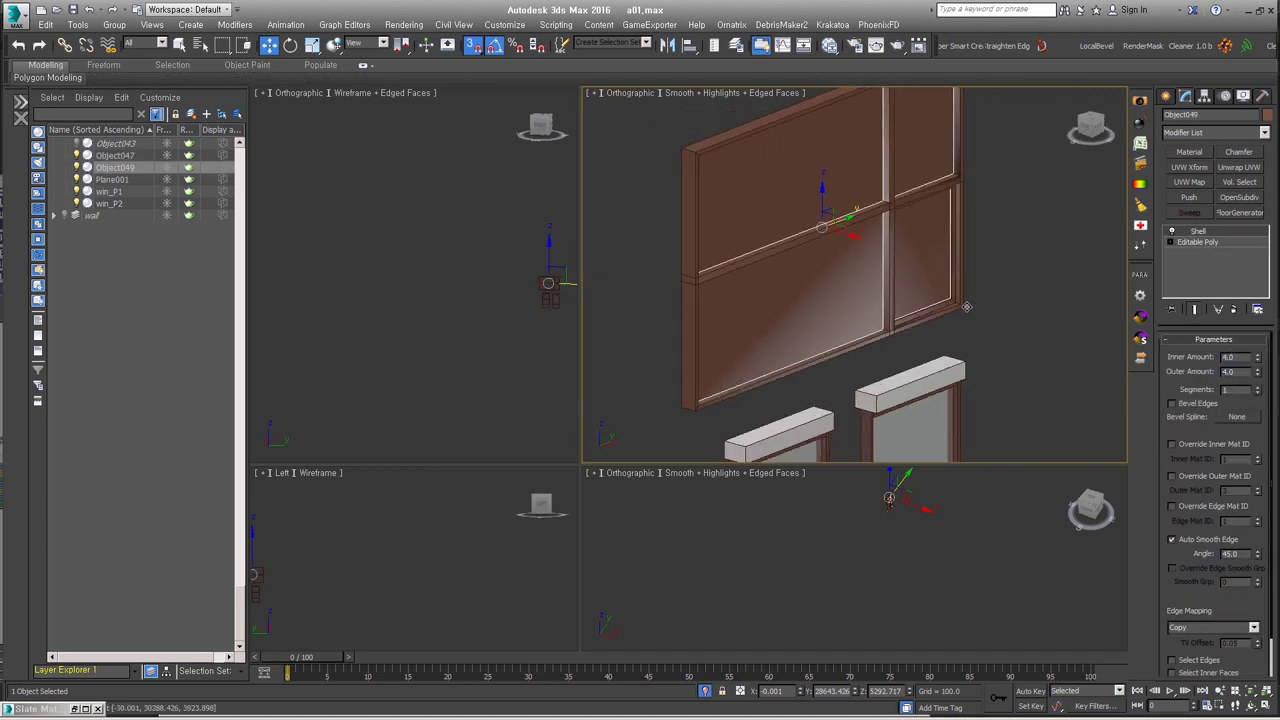
- Select the window frame mesh and check the thickened framed window from several angles
middle_click_drag(966, 312, 920, 328, "alt")
scroll(1037, 282, "up", 3)
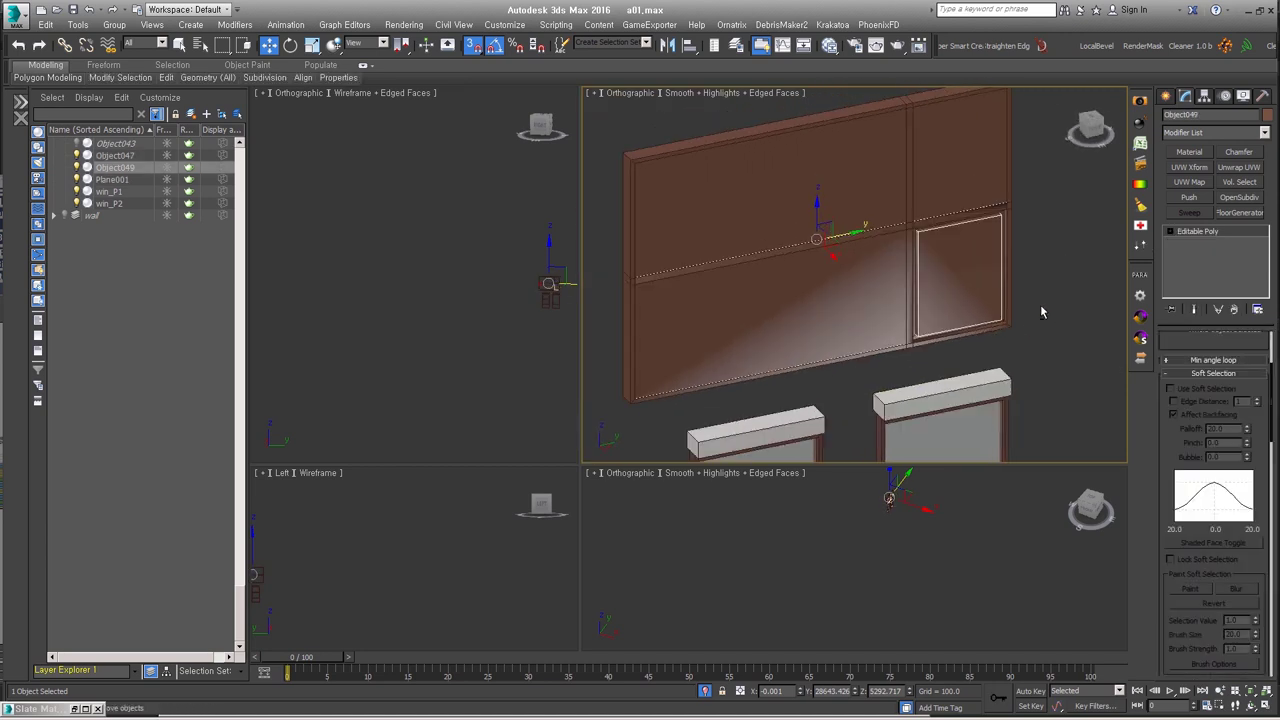
scroll(1040, 304, "up", 3)
middle_click_drag(1040, 304, 1000, 320, "alt")
left_click(960, 300)
scroll(1213, 500, "down", 5)
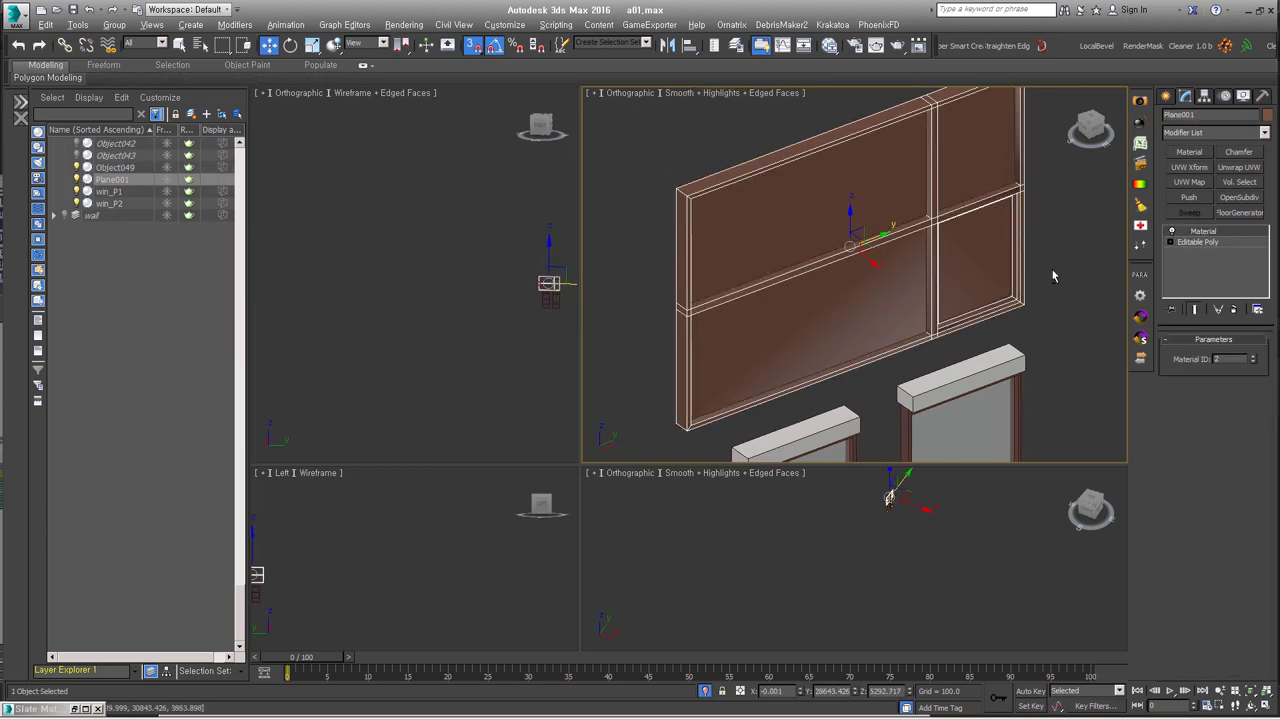
middle_click_drag(743, 356, 831, 280, "alt")
left_click(1197, 242)
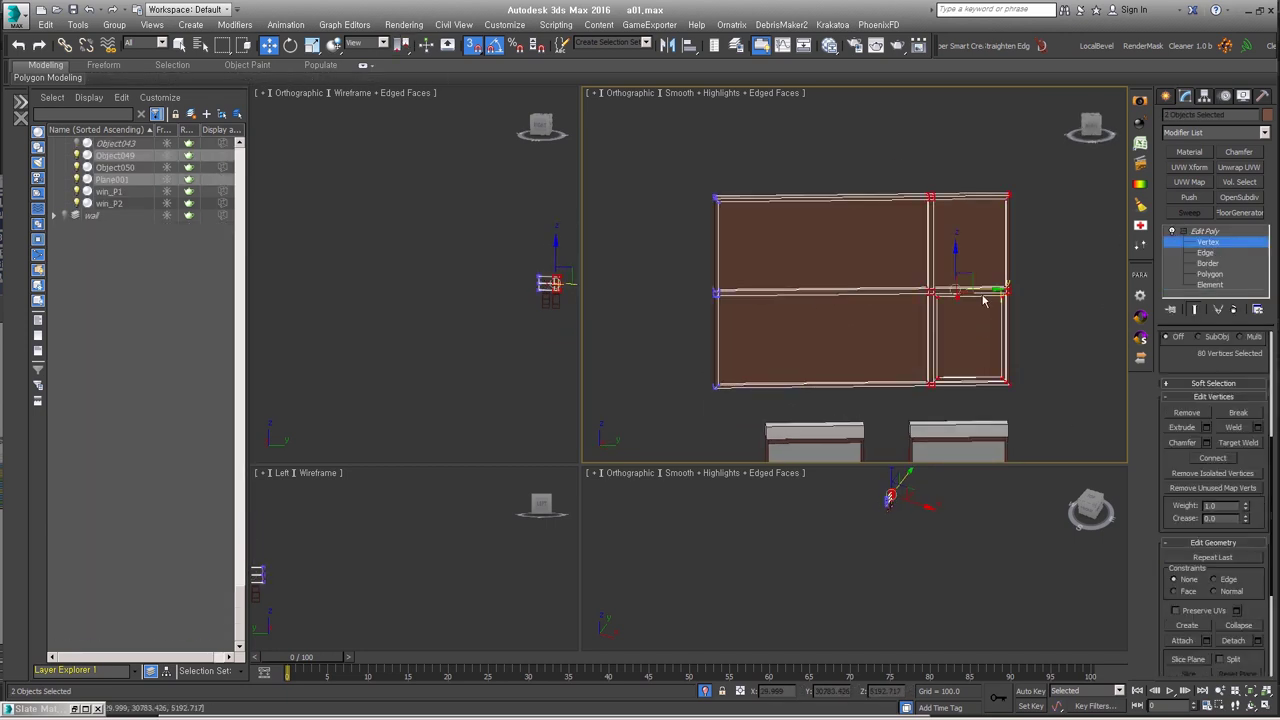
middle_click_drag(983, 300, 963, 301, "alt")
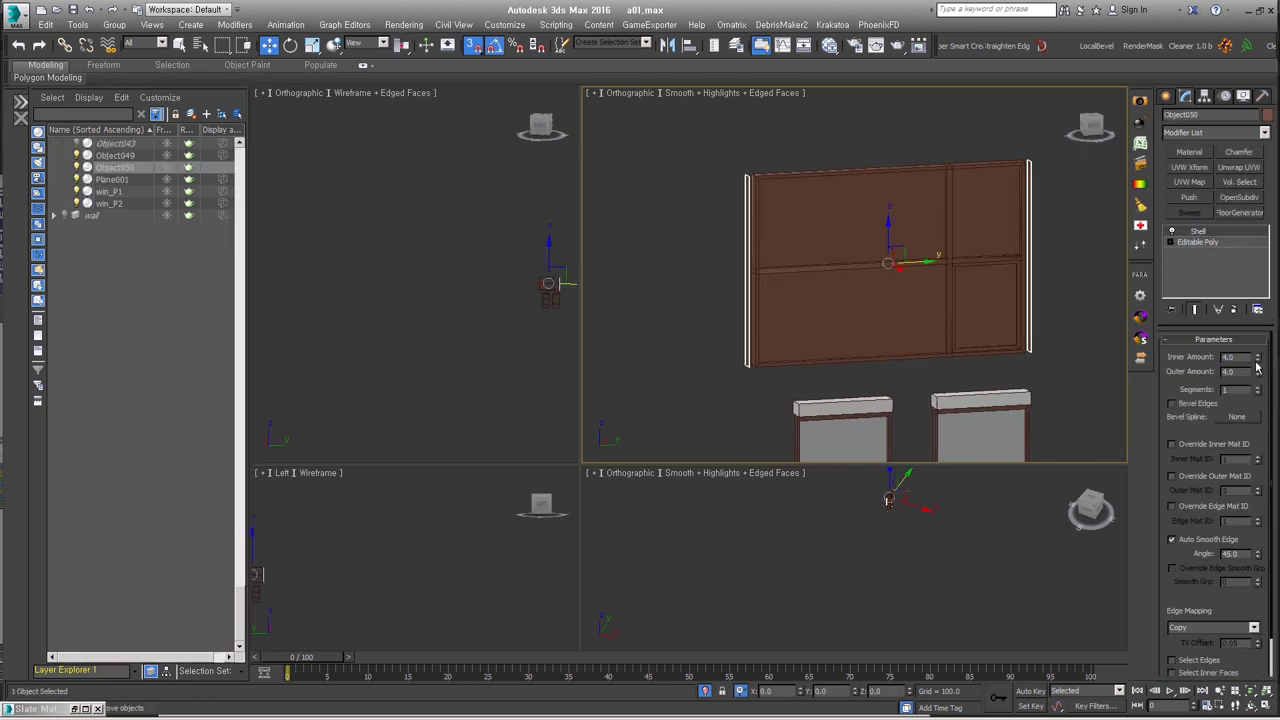
- Duplicate the window material network in the Slate editor as win_2F for this window
left_click(829, 45)
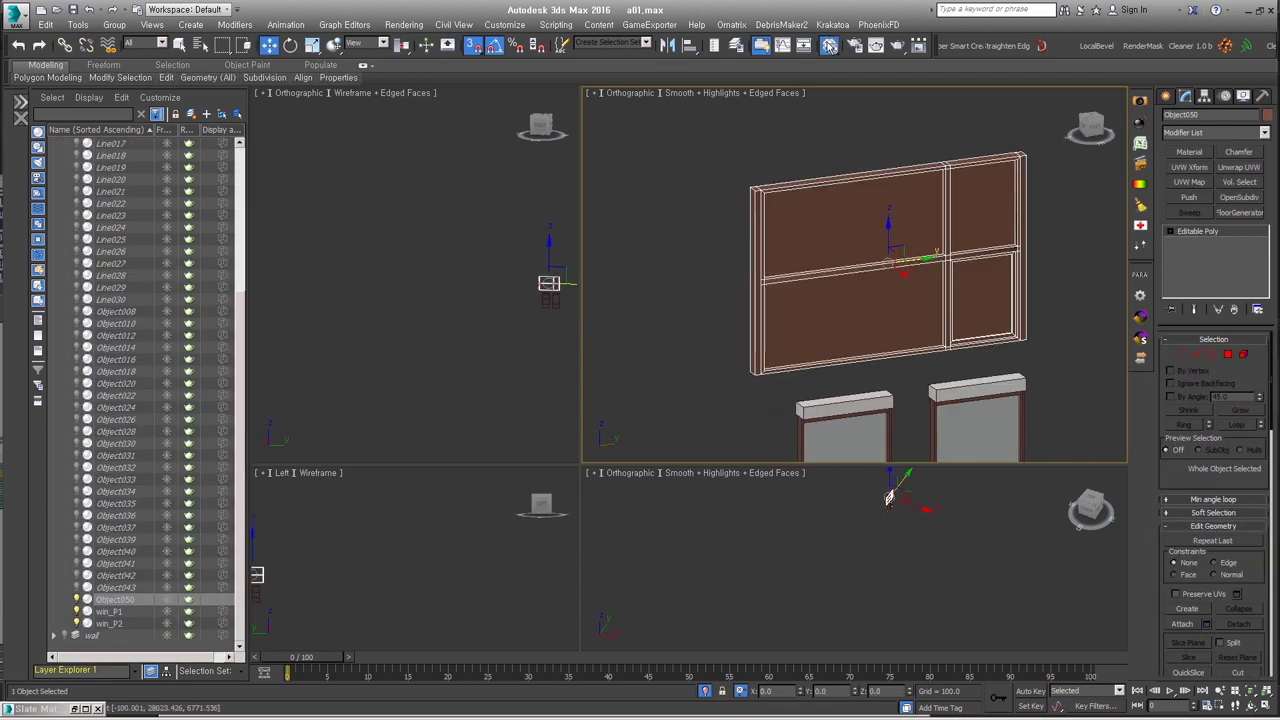
left_click_drag(538, 466, 208, 230)
left_click_drag(523, 310, 482, 270, "shift")
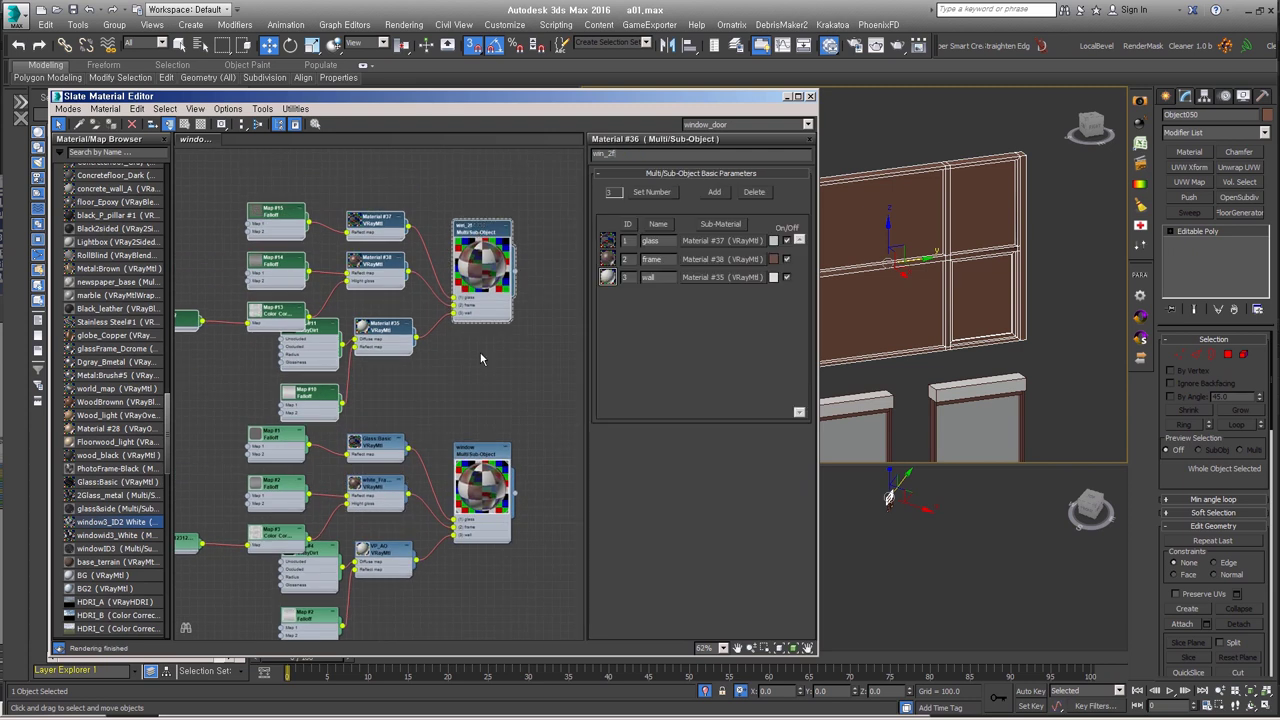
key("m")
left_click(1012, 436)
scroll(1012, 436, "down", 3)
mouse_move(1012, 436)
middle_mouse_down("alt")
mouse_move(877, 305)
mouse_move(877, 360)
middle_mouse_up("alt")
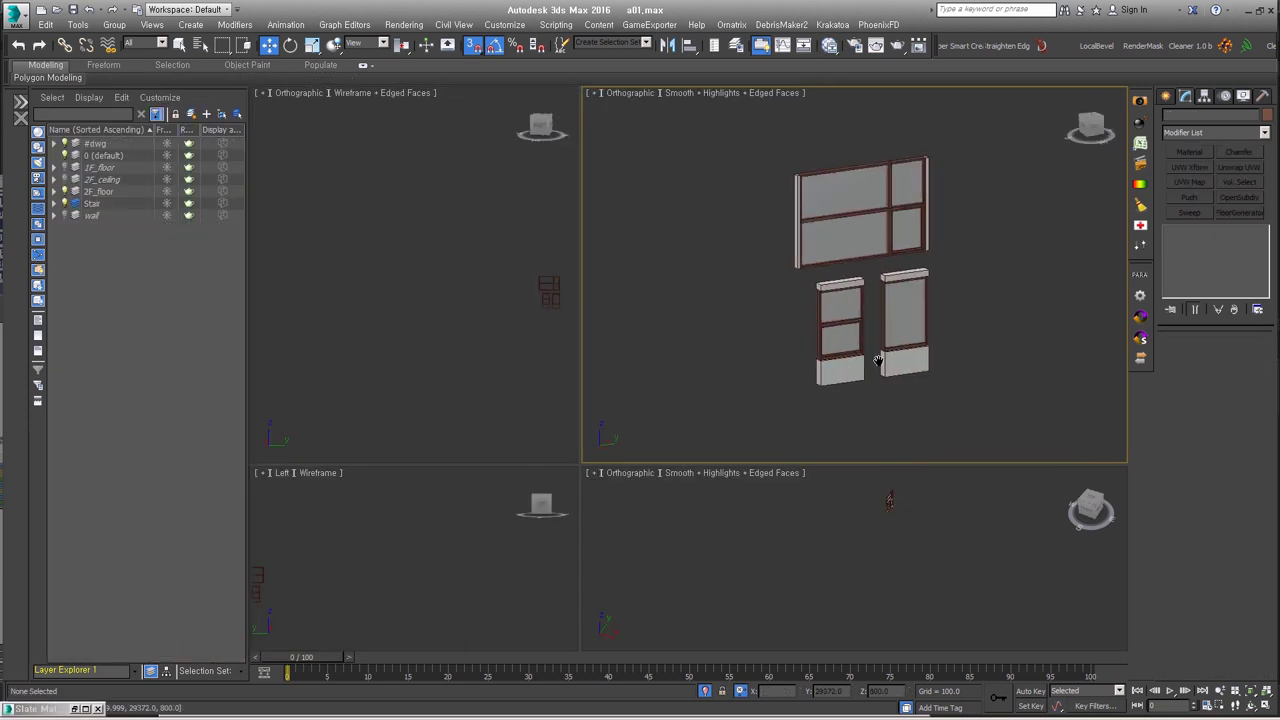